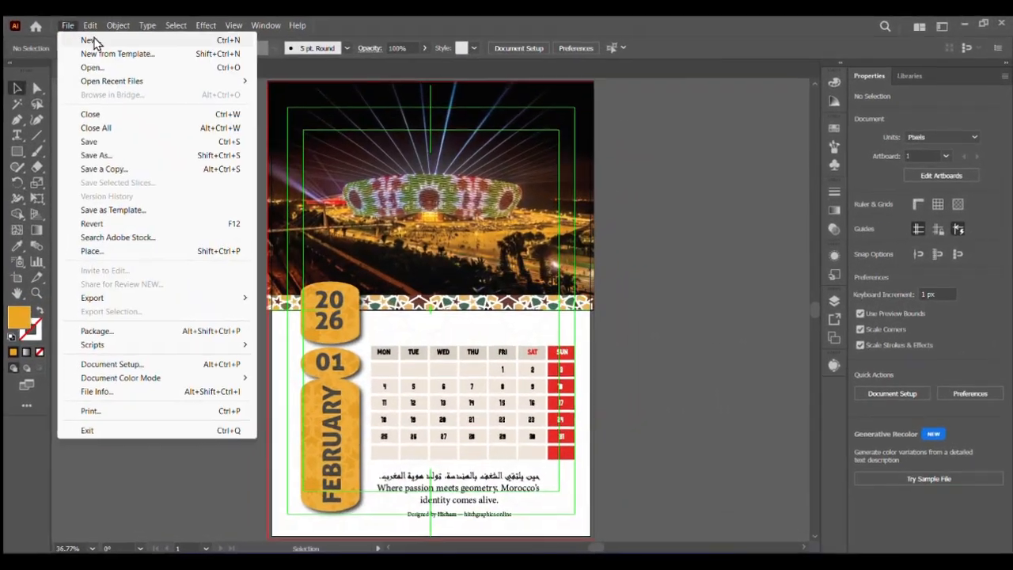
Create a portrait A3 document measured in inches with a 0.25 in bleed on all sides
left_click(95, 38)
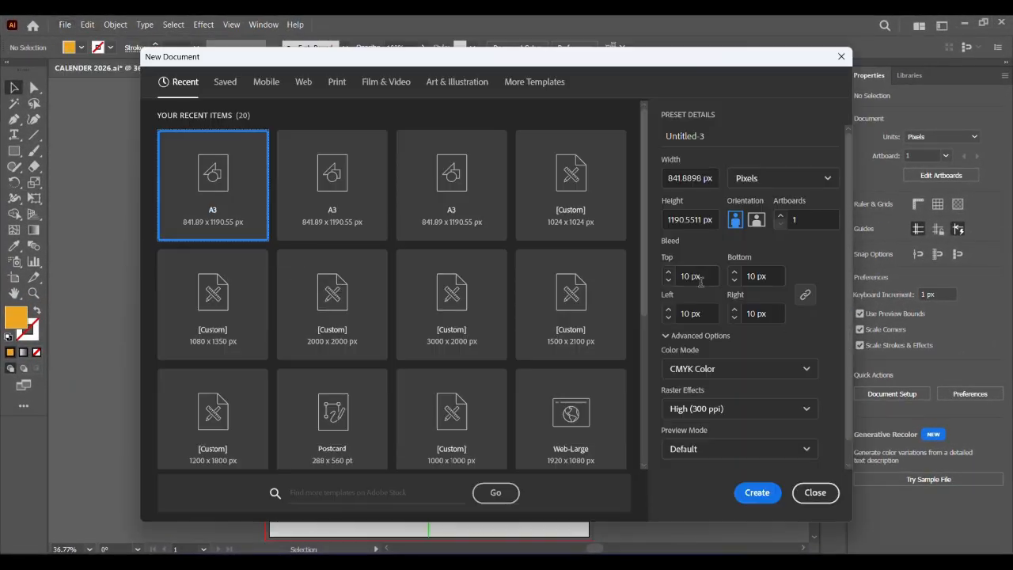
left_click(819, 178)
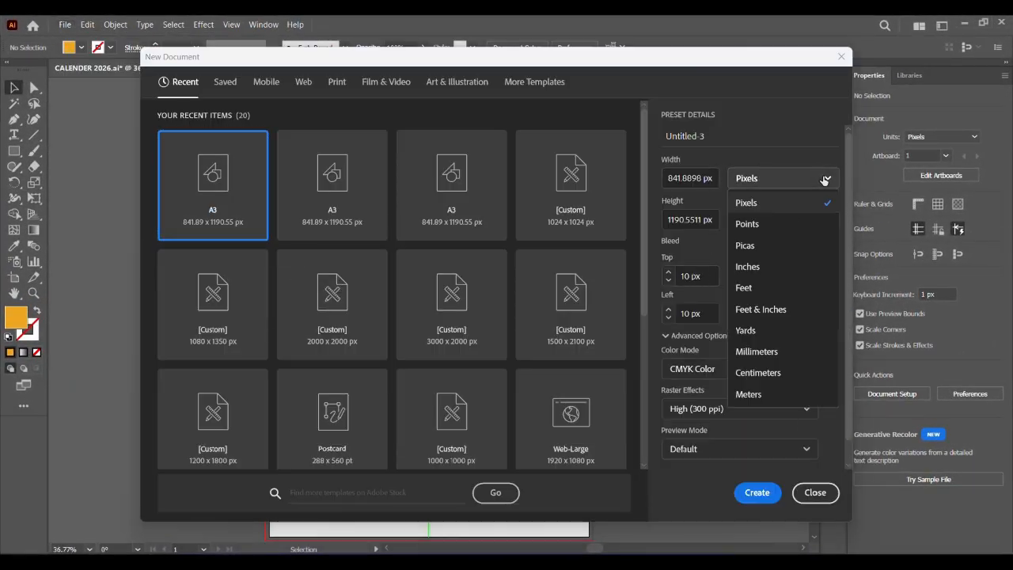
left_click(748, 267)
left_click(669, 273)
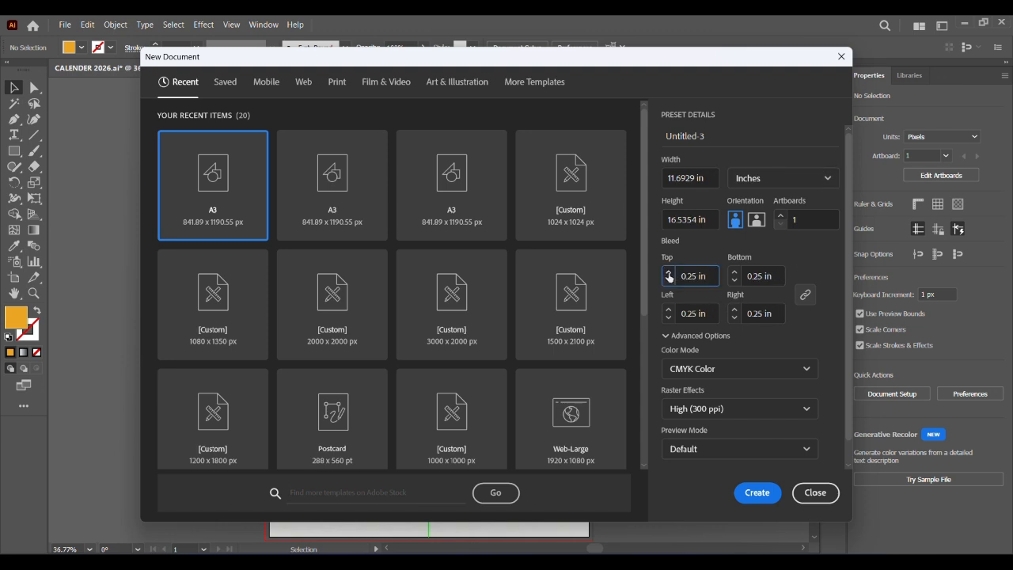
left_click(757, 493)
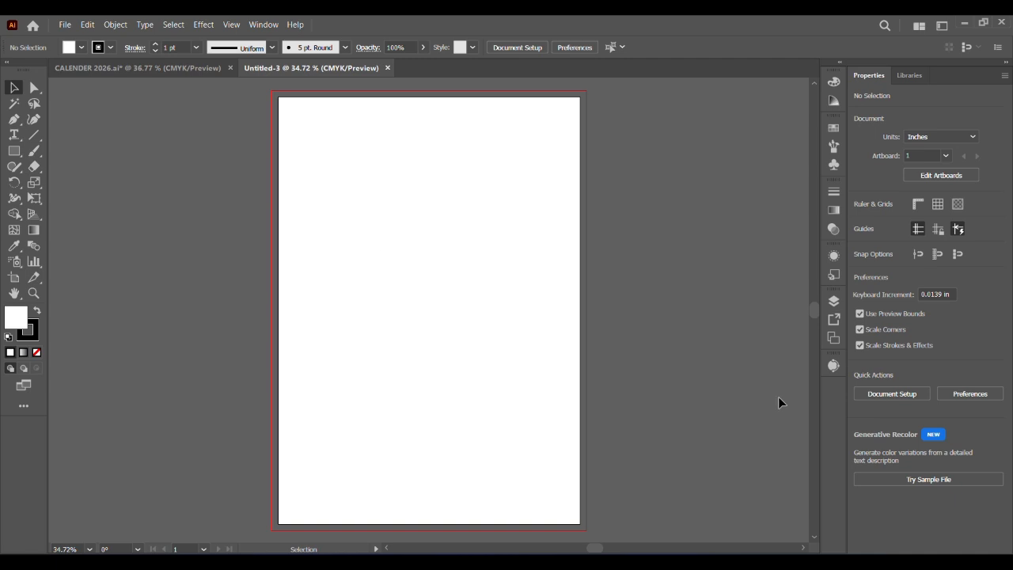
Show the center mark, cross hairs and video safe areas on the artboard
left_click(928, 173)
left_click(892, 303)
left_click(655, 269)
left_click(655, 285)
left_click(788, 484)
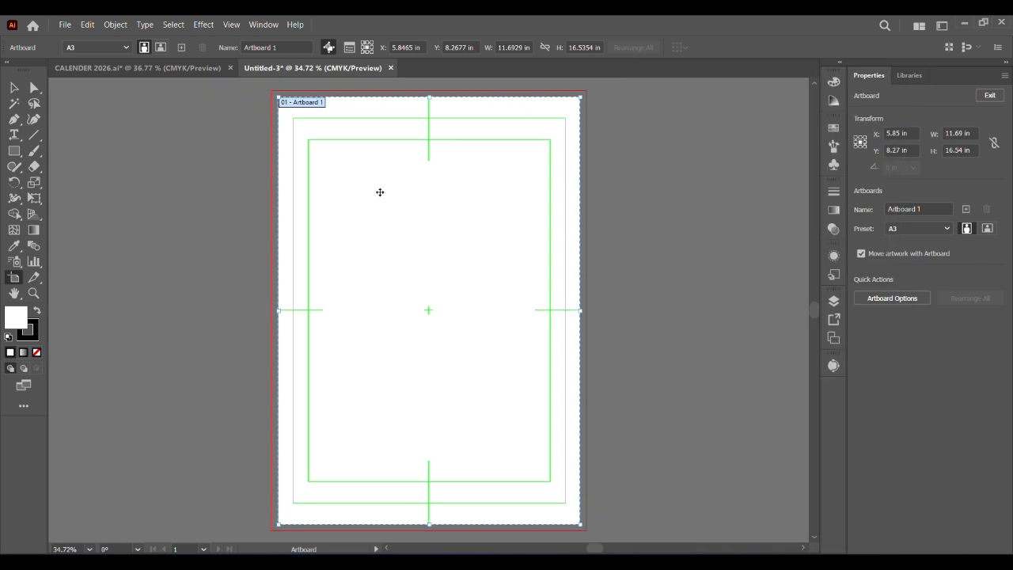
Draw a rectangle of about 12.2 by 8.5 in over the artboard's upper half, reaching out to the bleed edges
left_click(14, 154)
mouse_move(272, 91)
left_mouse_down()
mouse_move(584, 414)
mouse_move(587, 309)
left_mouse_up()
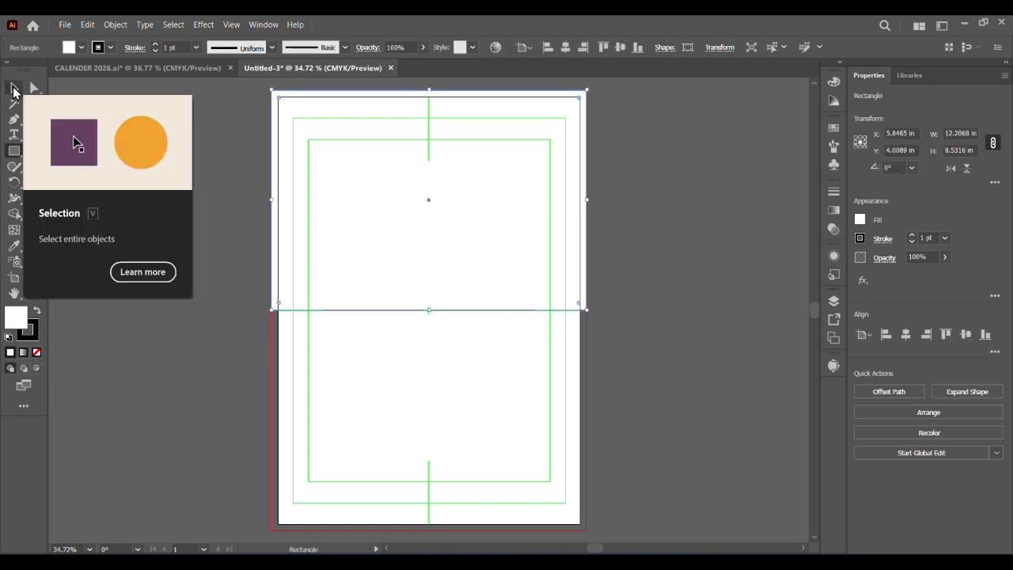
left_click(14, 88)
left_click(113, 112)
Place the night stadium photo from the Downloads folder over the upper half of the artboard
left_click(65, 25)
left_click(166, 251)
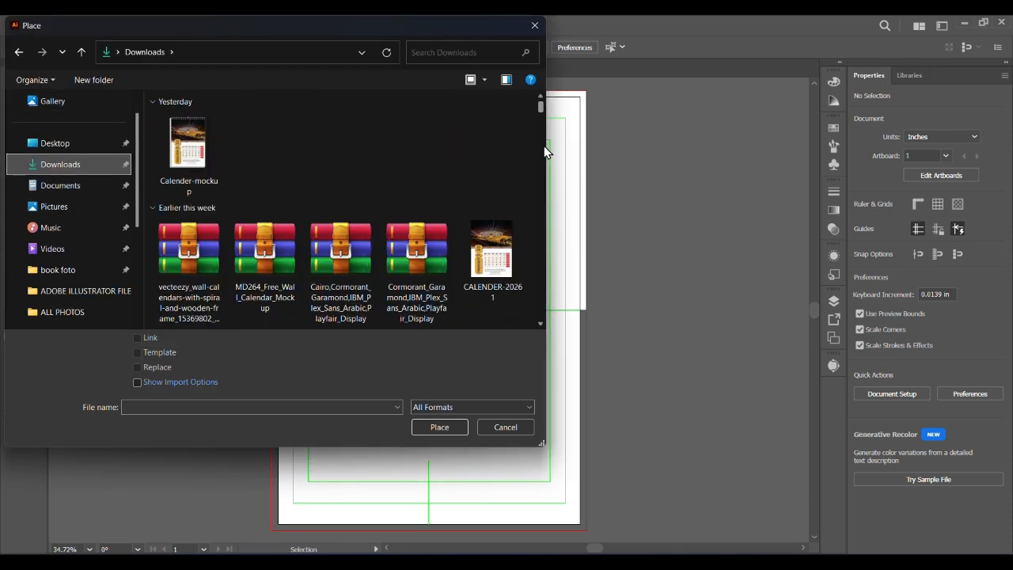
scroll(480, 248, "down", 2)
left_click(432, 281)
double_click(432, 281)
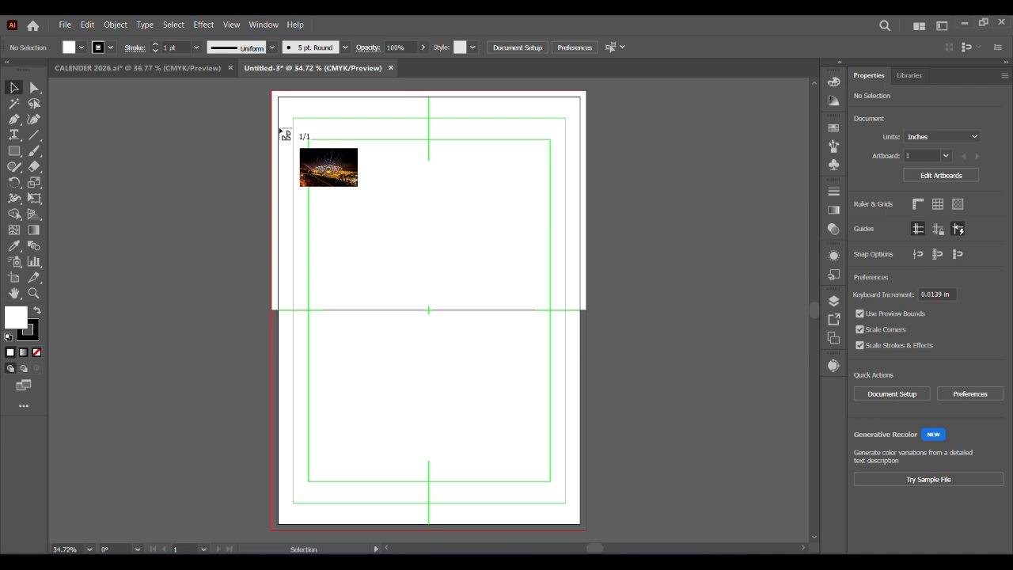
left_click(656, 328)
left_click(159, 226)
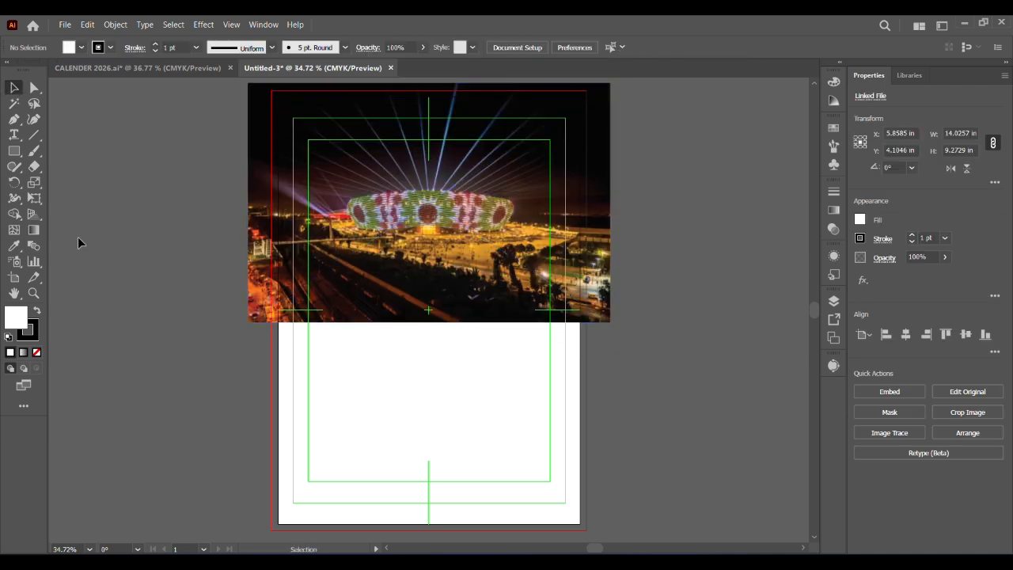
Send the stadium photo behind the rectangle and clip it to the rectangle with a clipping mask
left_click(466, 229)
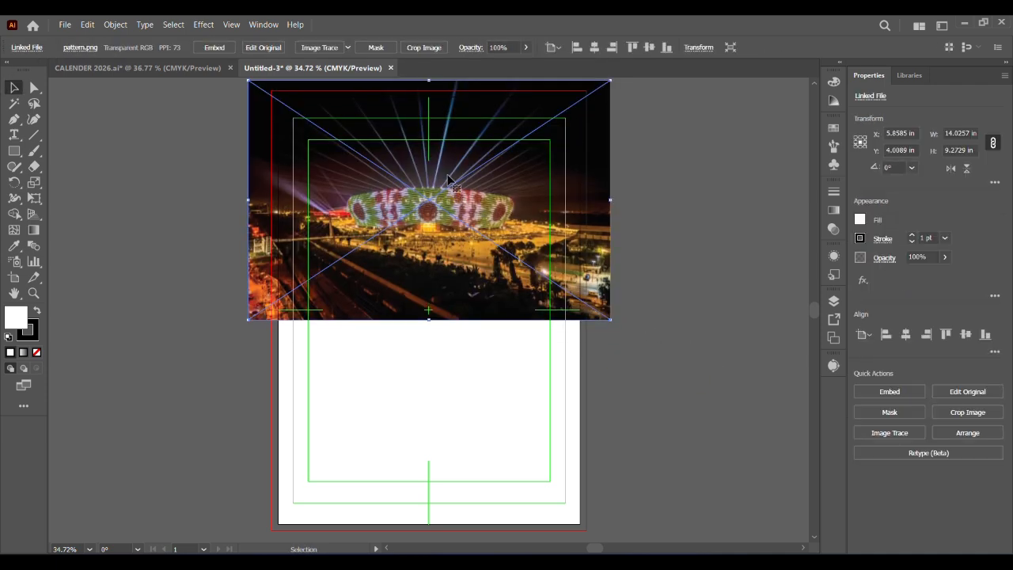
right_click(443, 173)
left_click(633, 391)
left_click(664, 333)
left_click_drag(642, 156, 441, 187)
right_click(441, 187)
left_click(482, 355)
left_click(639, 339)
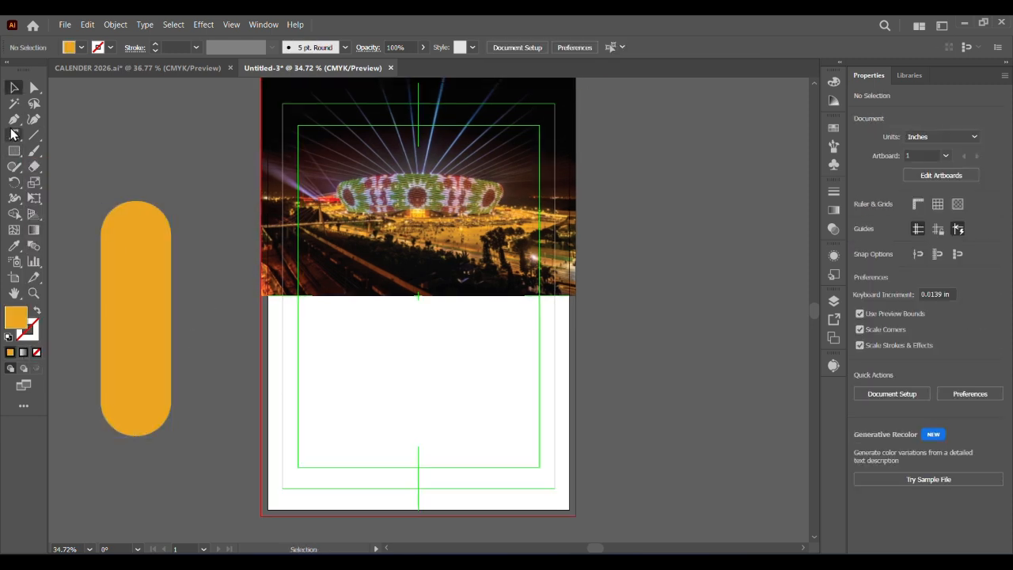
Add the text 2026 in Aller Display on the empty canvas to the right of the artboard
key("t")
left_click(649, 233)
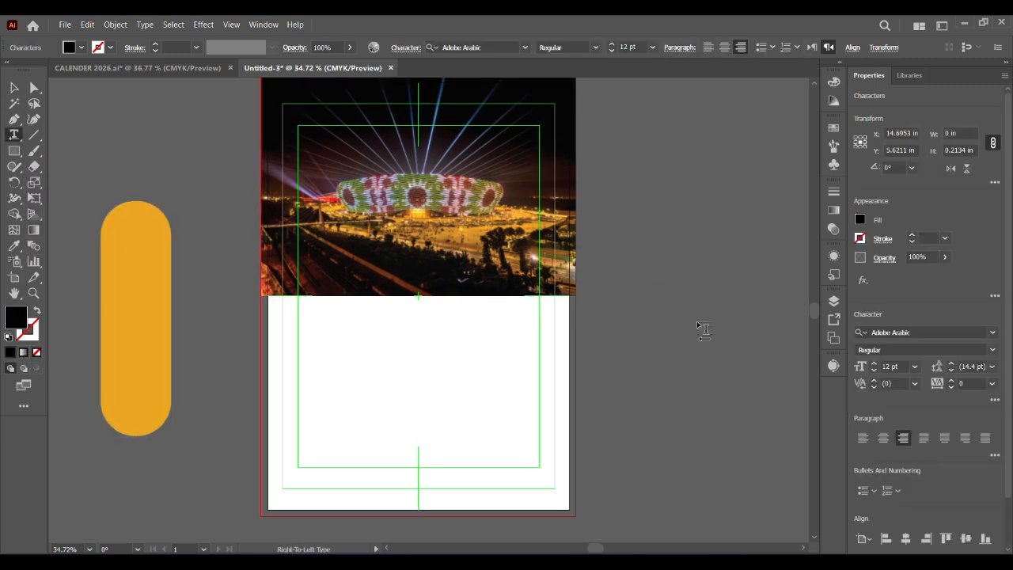
left_click(992, 333)
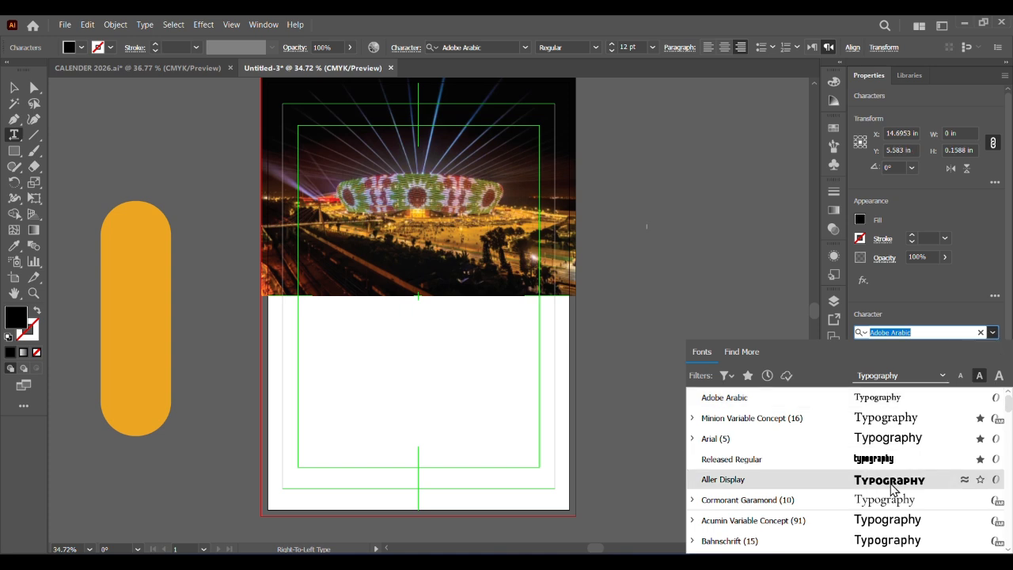
left_click(900, 480)
type("2026")
left_click(813, 48)
Duplicate the 2026 text below itself, retype the copy as FEBRUARY and reduce it to 91 pt
left_click(15, 88)
left_click_drag(658, 230, 674, 312)
key("ctrl+shift+a")
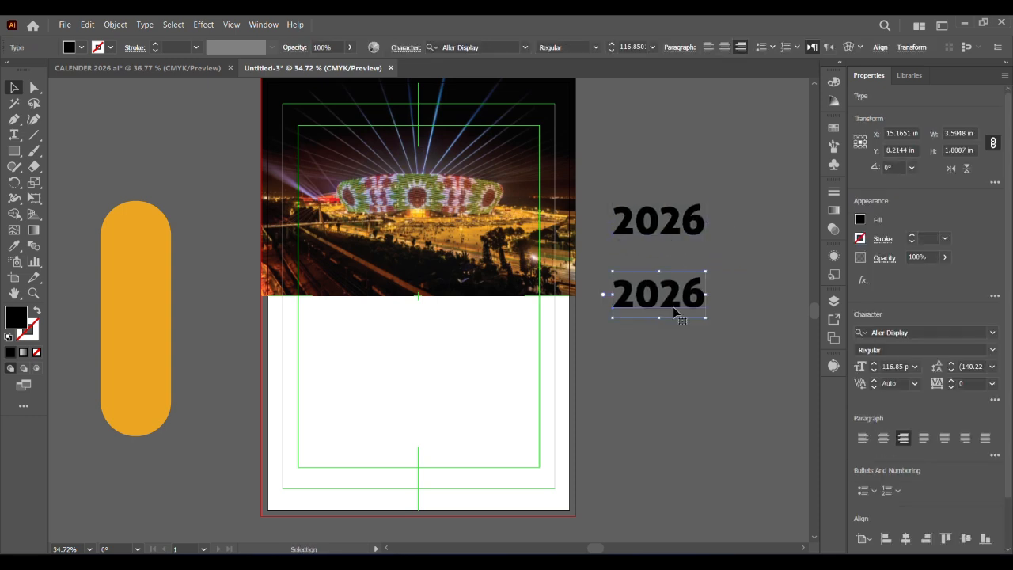
double_click(673, 307)
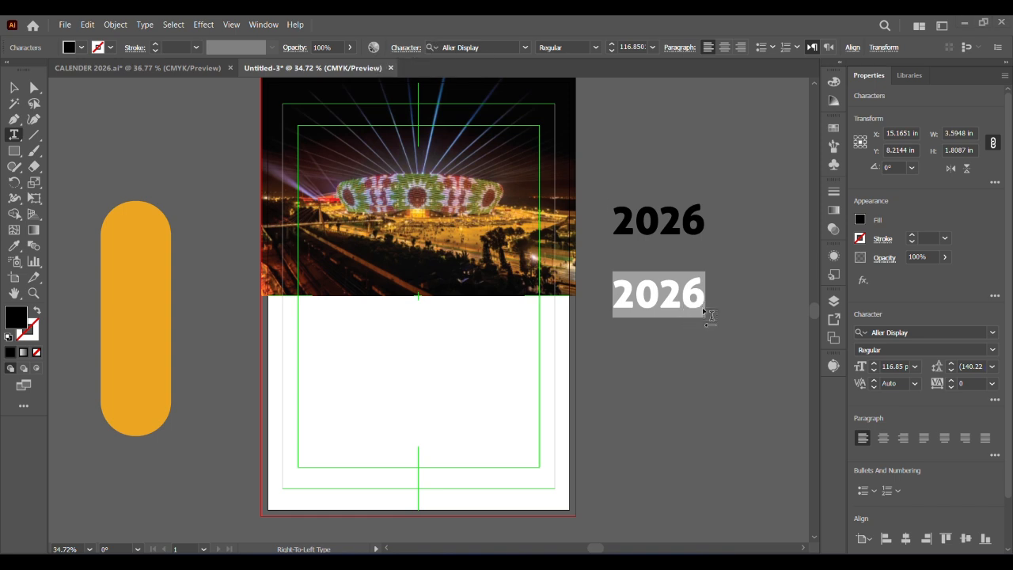
key("Escape")
key("ctrl+shift+a")
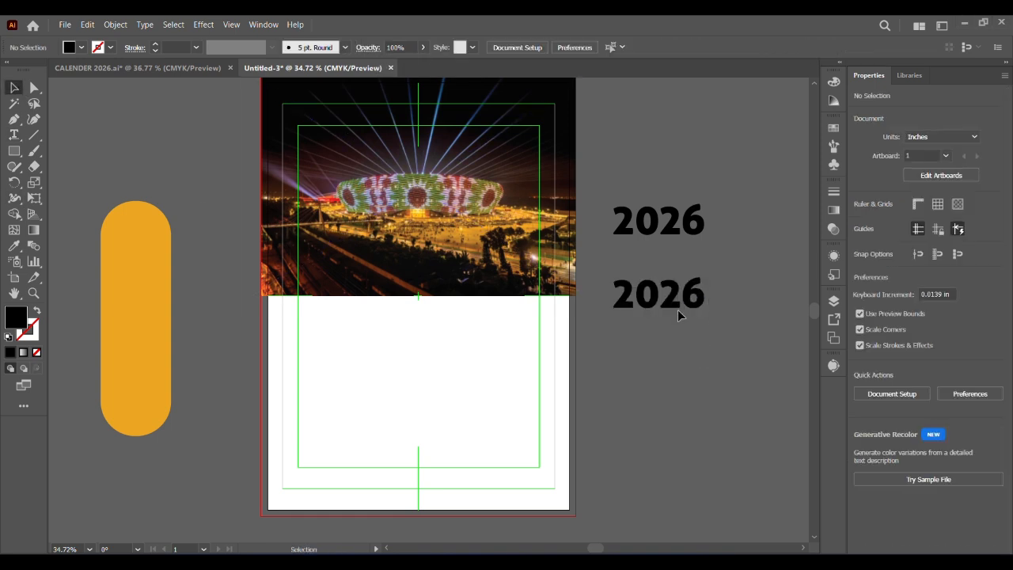
double_click(677, 307)
type("FEBRUARY")
key("Escape")
left_click(613, 50)
left_click(759, 310)
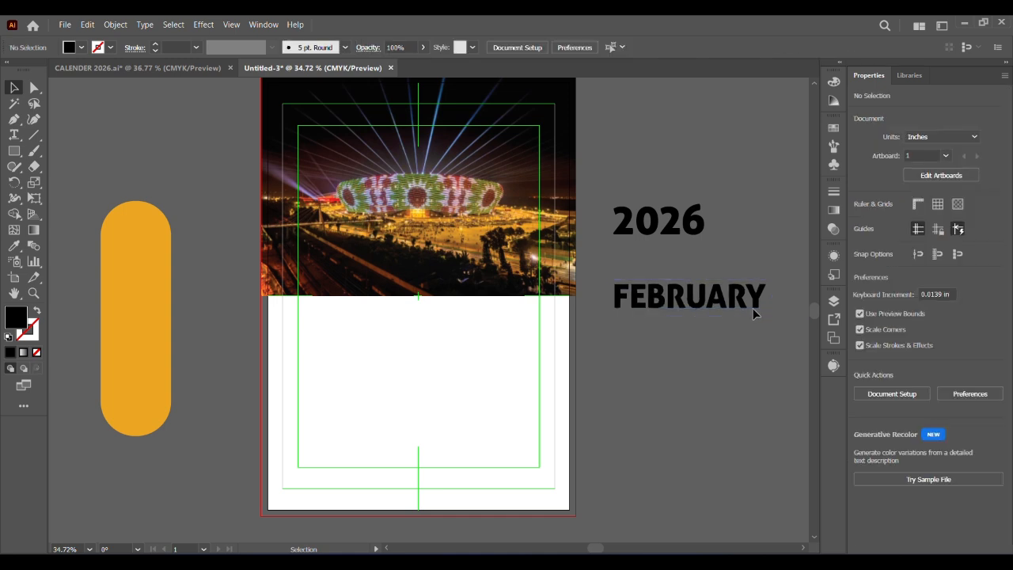
Shift the FEBRUARY text slightly left and change its case so only the first letter is capital
left_click_drag(751, 312, 735, 312)
left_click(145, 25)
left_click(380, 249)
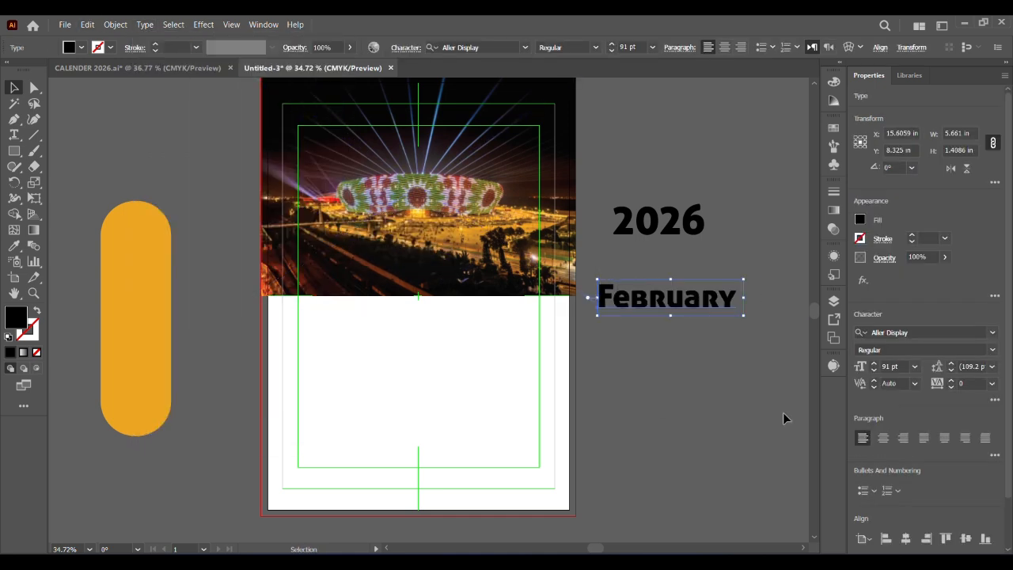
Duplicate the 2026 text above itself and retype the copy as 02
left_click_drag(679, 232, 678, 176)
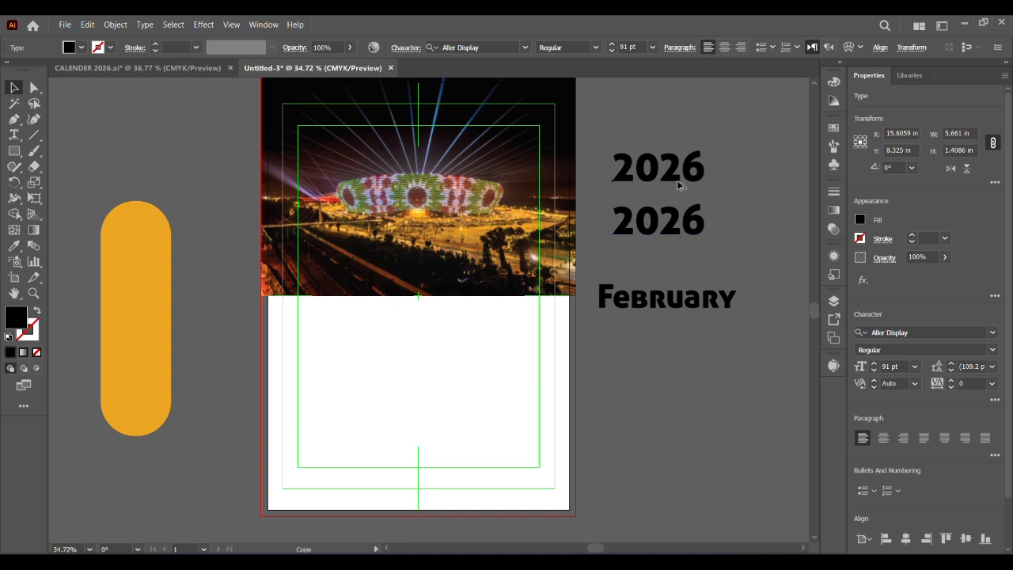
double_click(679, 179)
type("01")
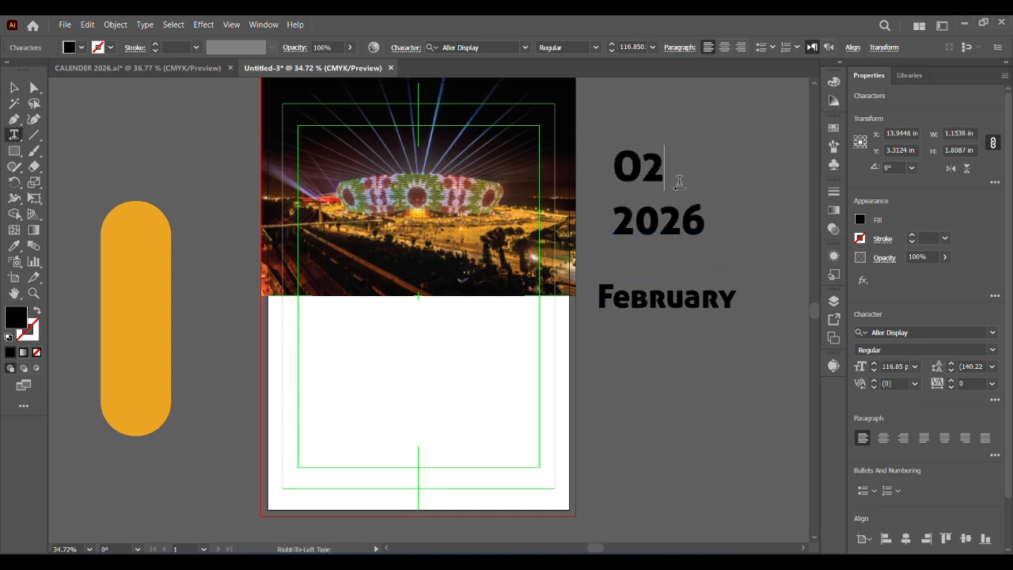
key("Escape")
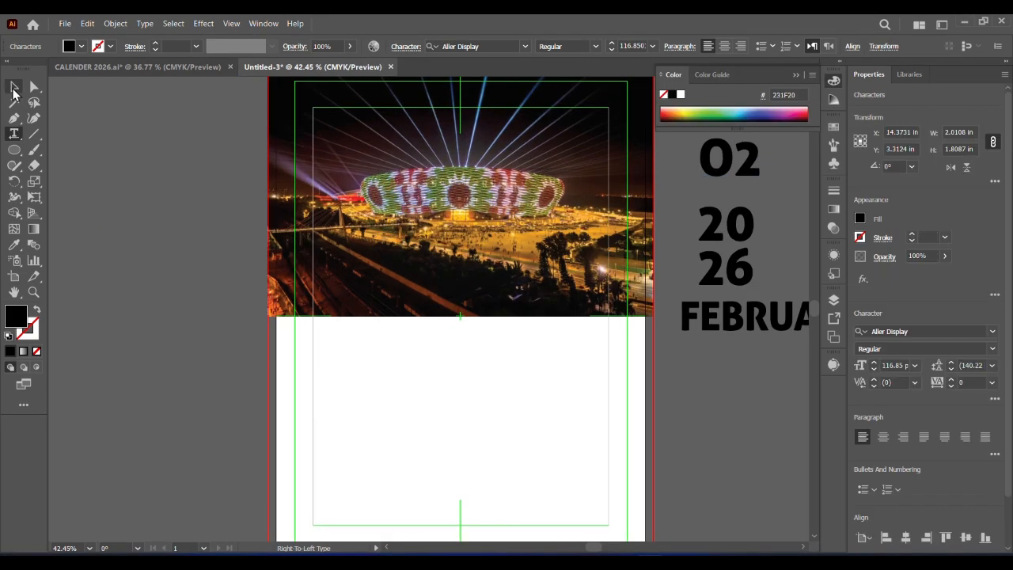
Draw a vertical line about 8.3 in long on the empty canvas to the left of the artboard
left_click(146, 202)
key("backslash")
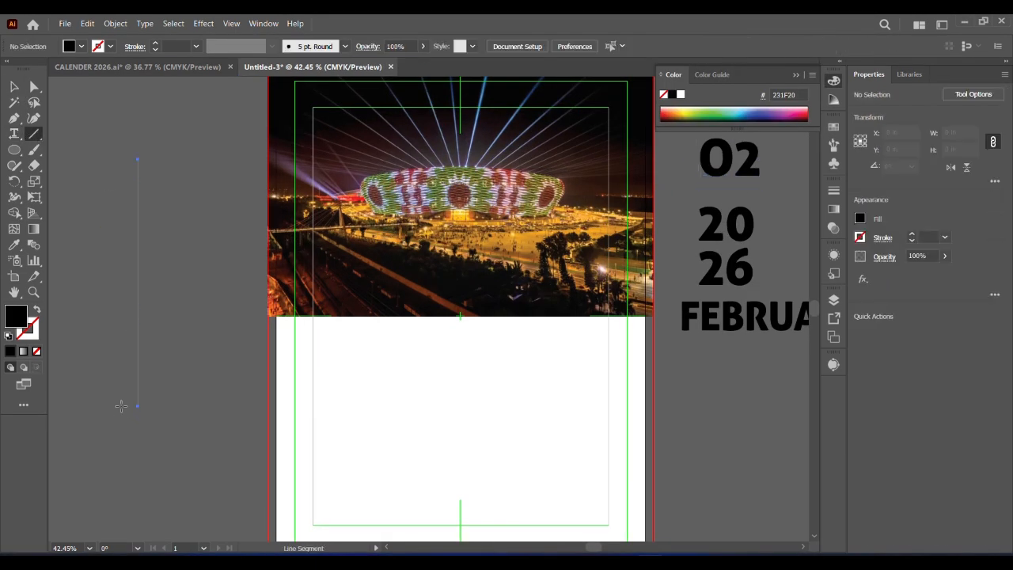
left_click_drag(118, 420, 118, 420)
Sample the orange swatch square for the vertical line and apply it as the stroke colour instead of the fill
scroll(214, 335, "left", 6)
key("i")
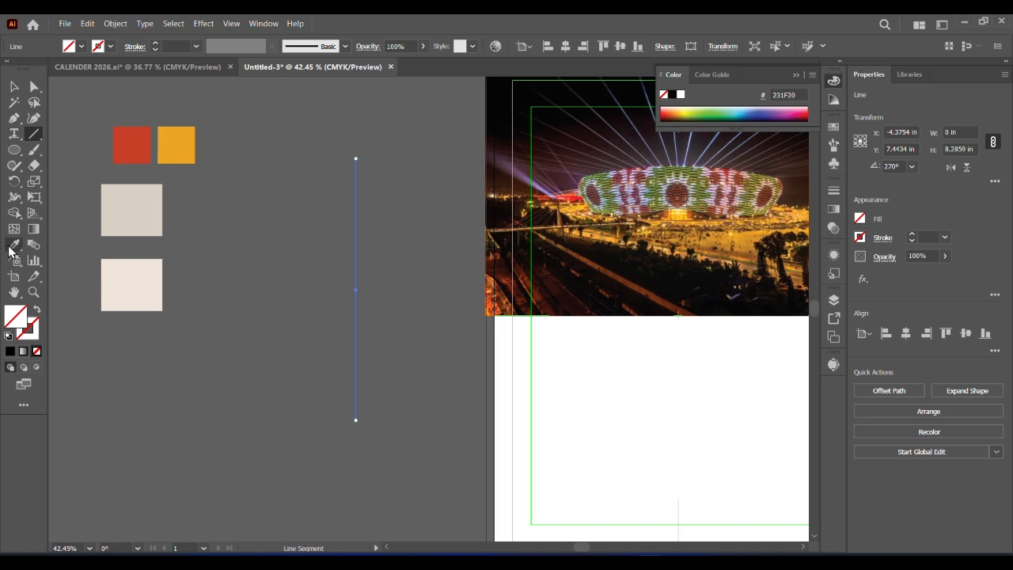
left_click(186, 144)
key("shift+x")
left_click_drag(310, 327, 179, 353)
Give the orange line round caps and a stroke weight of 200 pt
left_click(156, 44)
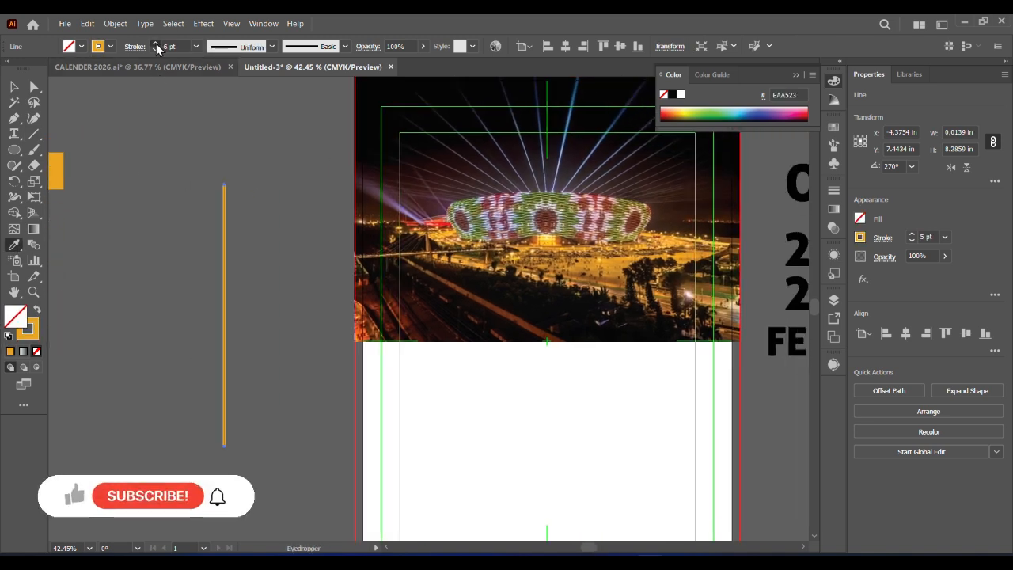
left_click_drag(156, 43, 156, 46)
left_click(882, 237)
left_click(811, 273)
left_click(156, 44)
left_click(156, 50)
left_click(156, 49)
left_click(156, 50)
left_click(156, 50)
Turn the orange line into a dashed line with a 150 pt gap
left_click(883, 238)
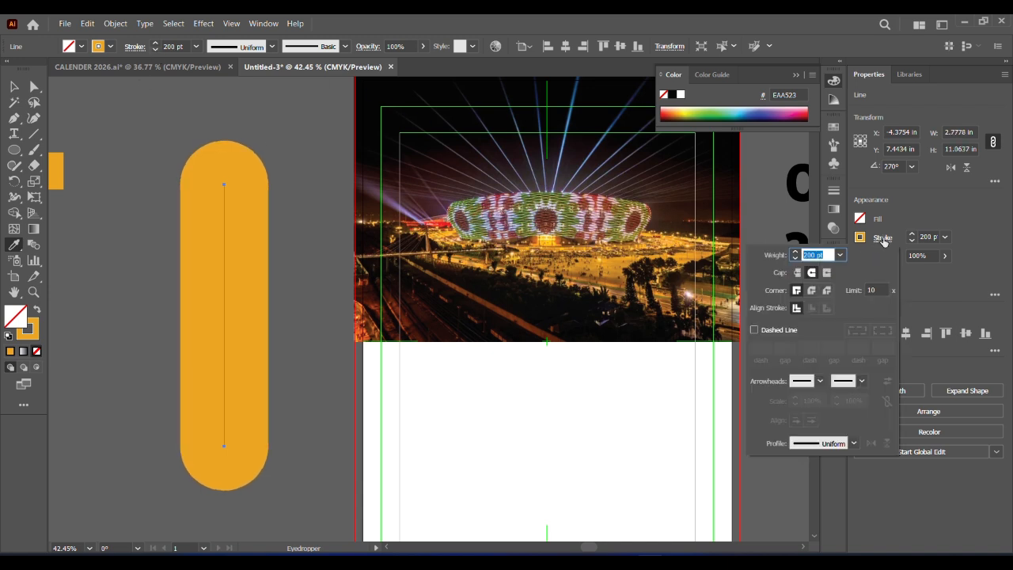
left_click(755, 330)
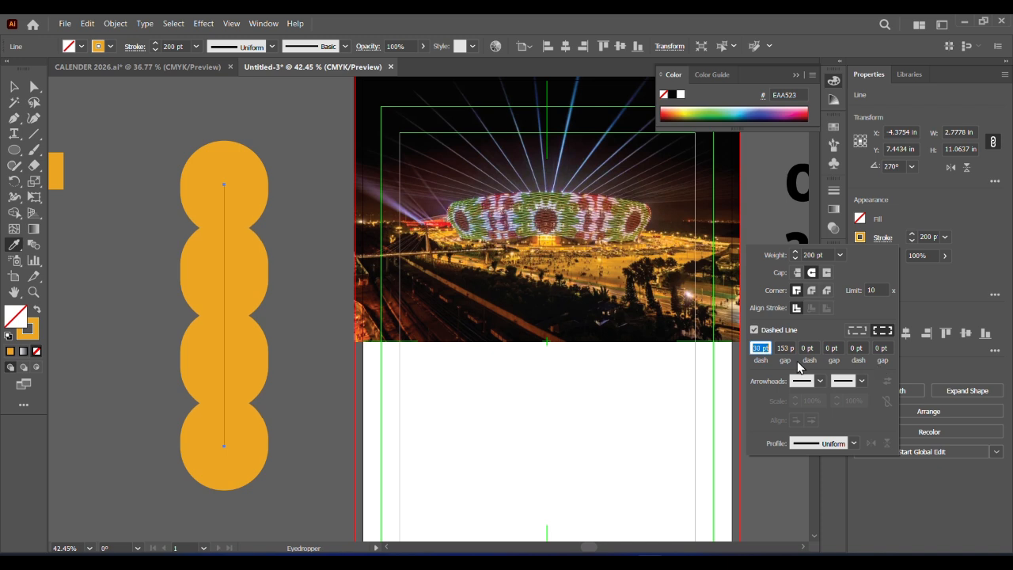
key("Tab")
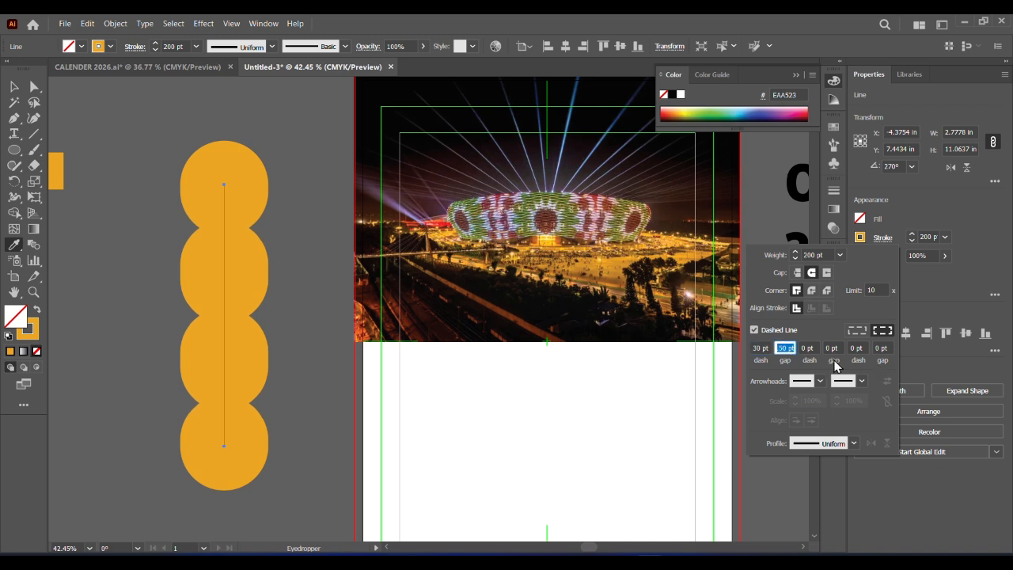
Adjust the dash length of the orange line to 27 pt
left_click(762, 348)
key("Up")
key("Up")
key("Up")
key("Up")
key("Up")
key("Up")
key("Up")
key("Up")
key("Up")
key("Up")
key("Up")
key("Up")
key("Up")
key("Up")
key("Up")
key("Up")
key("Up")
key("Up")
key("Up")
key("Up")
key("Up")
key("Up")
key("Up")
key("Up")
key("Up")
key("Up")
key("Up")
key("Up")
key("Up")
key("Up")
key("Up")
key("Up")
key("Up")
key("Up")
key("Up")
key("Up")
key("Up")
key("Up")
key("Up")
key("Up")
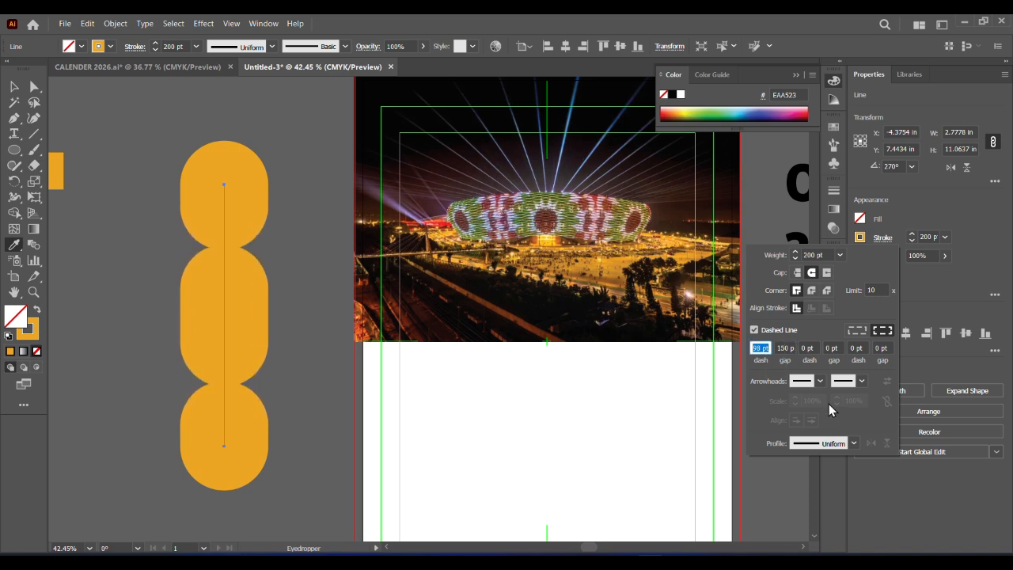
key("Up")
key("Up")
key("Up")
key("Up")
key("Up")
key("Up")
key("Up")
key("Up")
key("Up")
key("Up")
key("Up")
key("Up")
key("Up")
key("Up")
key("Up")
key("Up")
key("Up")
key("Up")
key("Up")
key("Up")
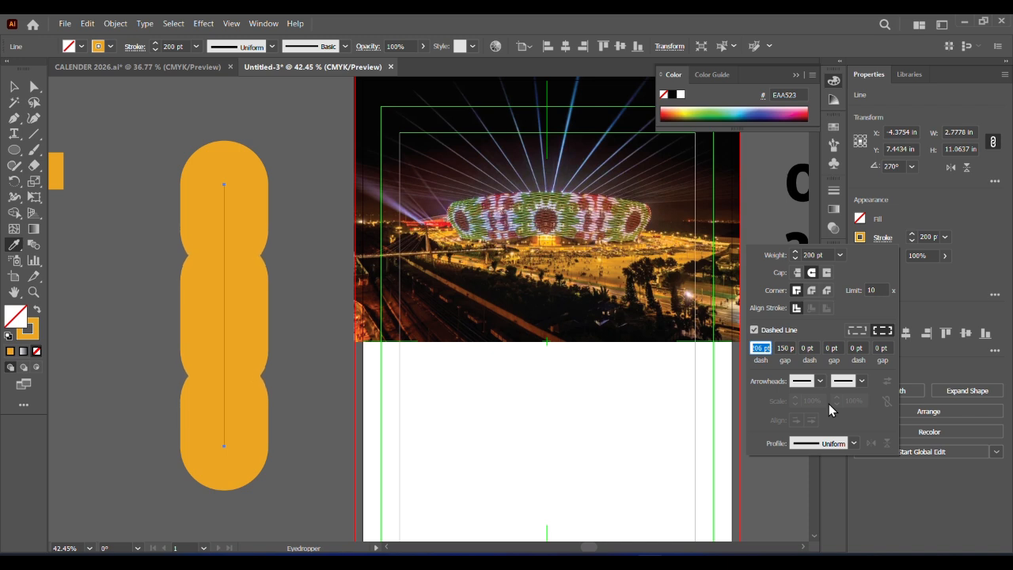
key("Down")
key("Down")
key("Down")
key("Down")
key("Down")
key("Down")
key("Down")
key("Down")
key("Down")
key("Down")
key("Down")
key("Down")
key("Down")
key("Down")
key("Down")
key("Down")
key("Down")
key("Down")
key("Down")
key("Down")
key("Tab")
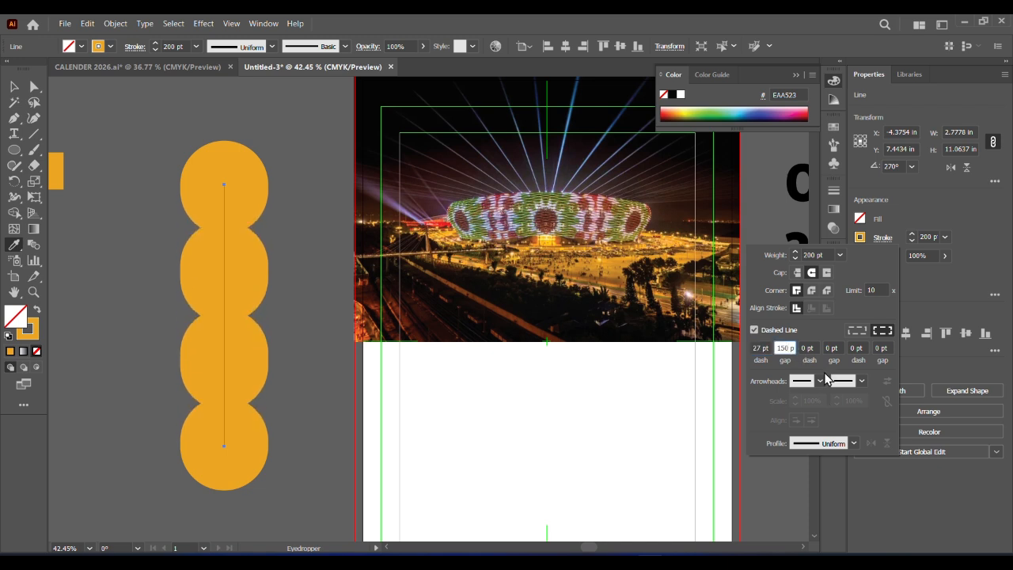
Adjust the gap of the dashed orange line to 27 pt so it splits into three separate rounded shapes
key("Down")
key("Down")
key("Down")
key("Down")
key("Down")
key("Down")
key("Down")
key("Down")
key("Down")
key("Down")
key("Down")
key("Down")
key("Down")
key("Down")
key("Down")
key("Down")
key("Down")
key("Down")
key("Down")
key("Down")
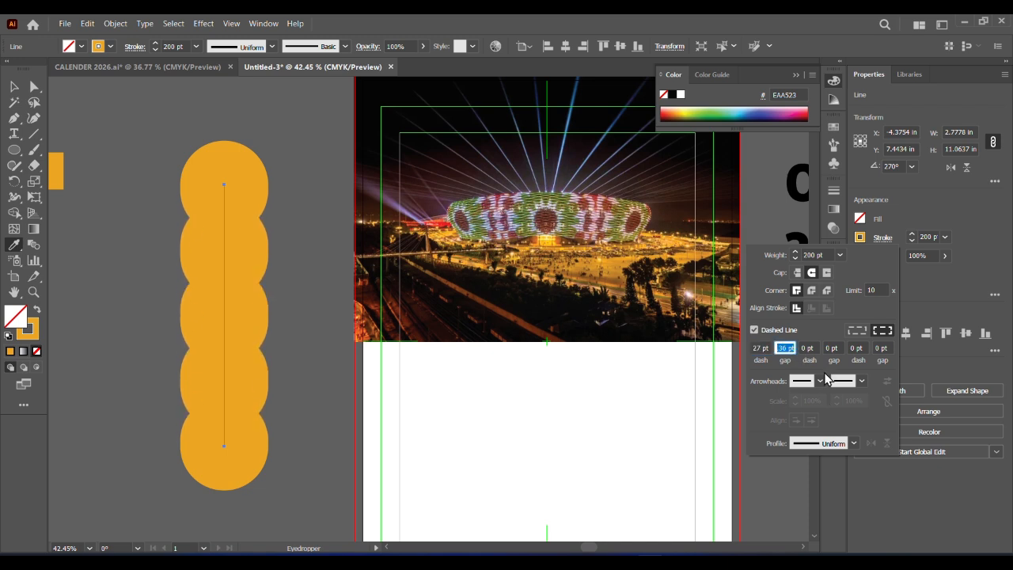
key("Down")
key("Down")
key("Down")
key("Down")
key("Down")
key("Down")
key("Down")
key("Down")
key("Down")
key("Down")
key("Down")
key("Down")
key("Down")
key("Down")
key("Down")
key("Down")
key("Down")
key("Down")
key("Down")
key("Down")
key("Up")
key("Up")
key("Up")
key("Up")
key("Up")
key("Up")
key("Up")
key("Up")
key("Up")
key("Up")
key("Up")
key("Up")
key("Up")
key("Up")
key("Up")
key("Up")
key("Up")
key("Up")
key("Up")
key("Up")
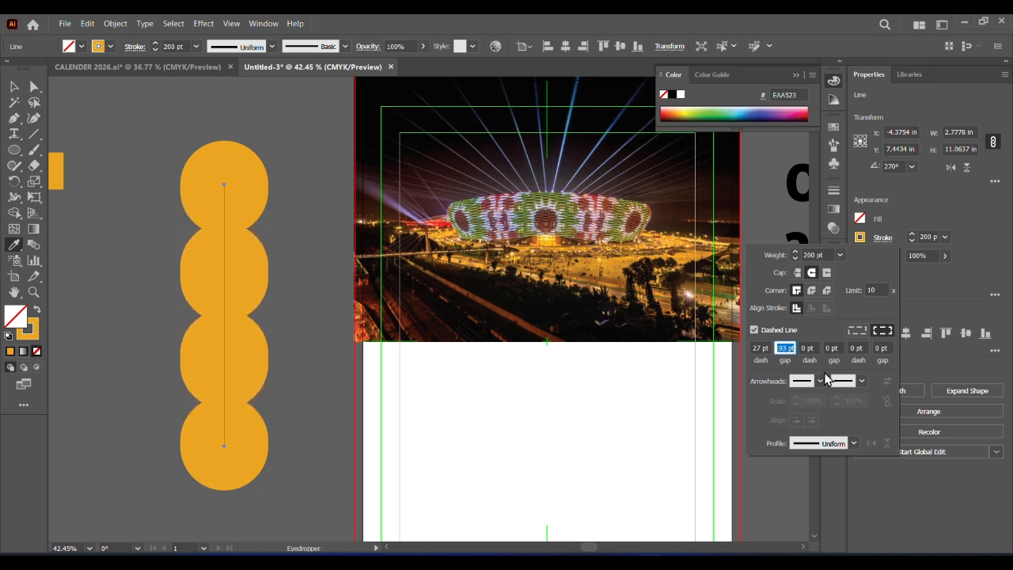
key("Up")
key("Up")
key("Up")
key("Up")
key("Up")
key("Up")
key("Up")
key("Up")
key("Up")
key("Up")
key("Up")
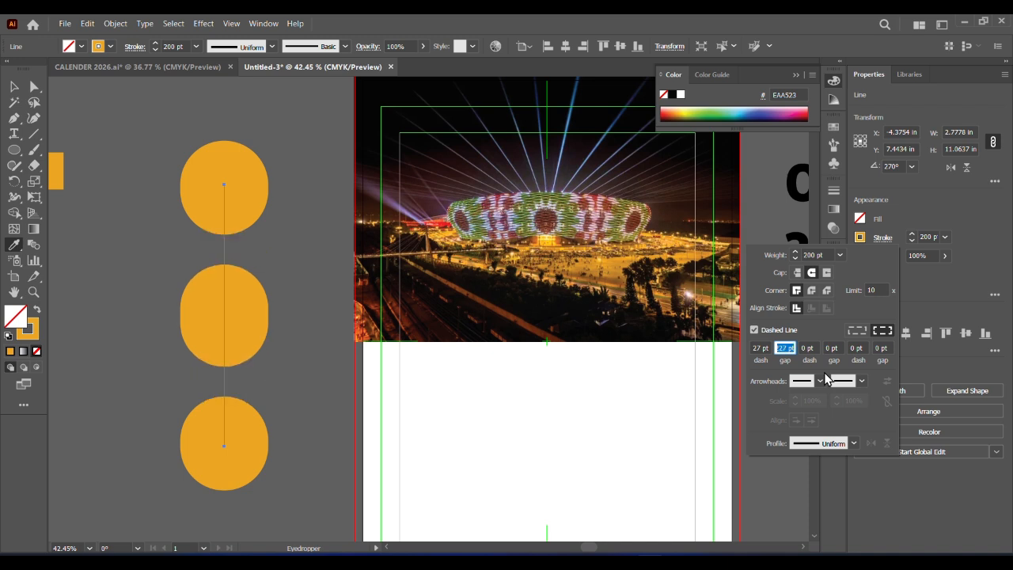
key("Down")
key("Down")
key("Down")
key("Down")
key("Down")
key("Down")
key("Down")
key("Down")
key("Down")
key("Down")
key("Down")
key("Down")
key("Up")
key("Up")
key("Up")
key("Up")
key("Up")
key("Up")
key("Up")
key("Up")
key("Return")
Expand the dashed orange line into filled shapes and ungroup them into separate pieces
left_click(14, 87)
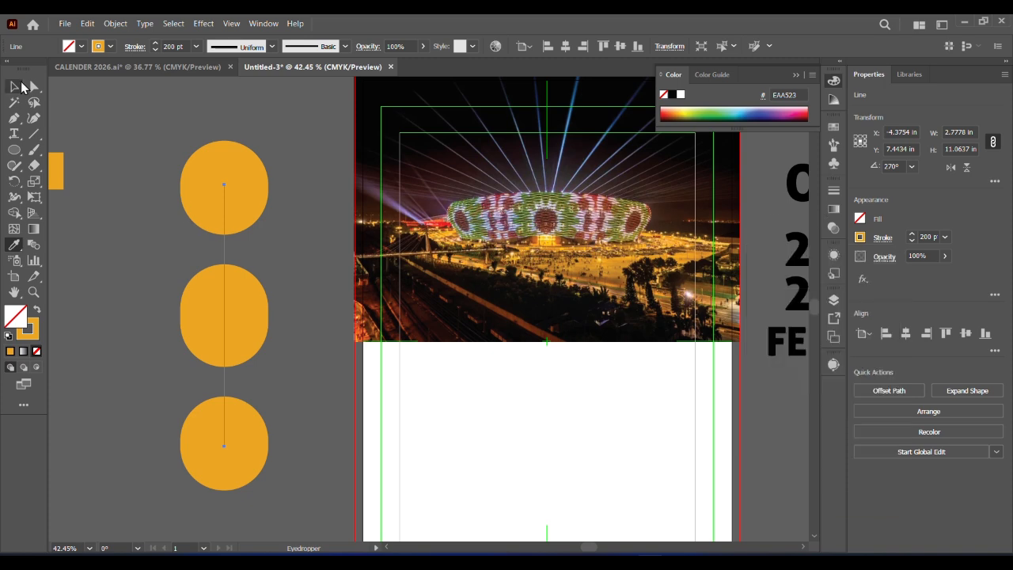
left_click(115, 23)
left_click(230, 206)
left_click(115, 23)
left_click(198, 194)
left_click(475, 365)
right_click(245, 358)
left_click(145, 405)
Move the lower two orange shapes together so that they overlap
mouse_move(232, 330)
left_mouse_down()
mouse_move(232, 307)
mouse_move(181, 371)
mouse_move(226, 506)
mouse_move(231, 339)
left_mouse_up()
left_click(220, 455)
left_click(230, 484, "shift")
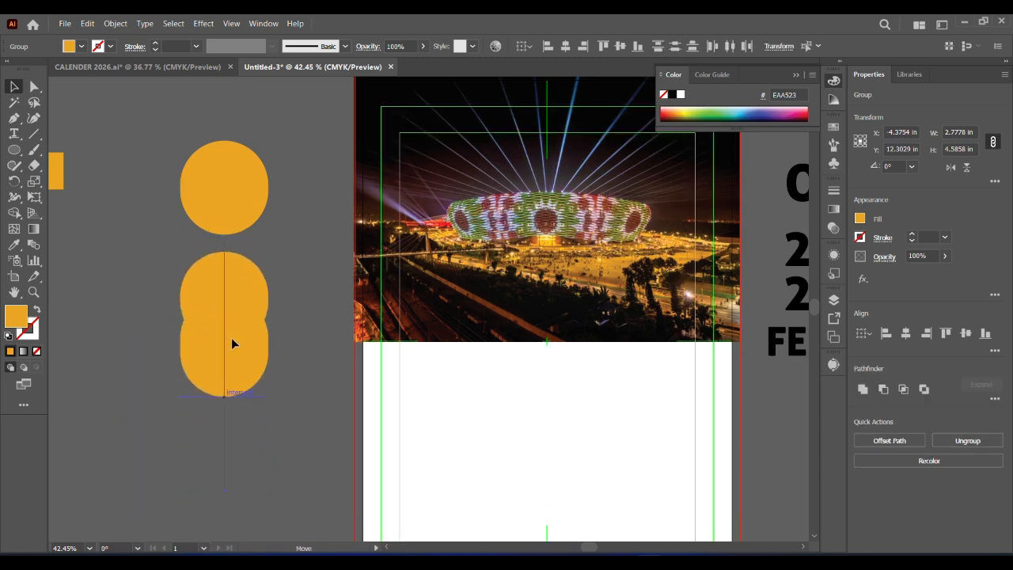
Select the orange shapes and widen them, extending the stack downwards
left_click_drag(164, 184, 274, 466)
left_click_drag(268, 270, 287, 269)
left_click_drag(233, 396, 225, 473)
left_click_drag(287, 306, 297, 306)
left_click_drag(262, 357, 242, 356)
left_click(292, 369)
Stretch and reposition the two lower orange shapes so they overlap as one elongated form below the top circle, about 3.69 in wide
left_click(225, 398)
left_click_drag(222, 440, 222, 449)
left_click(223, 304)
left_click_drag(220, 286, 221, 304)
left_click_drag(222, 351, 208, 331)
left_click(208, 421, "shift")
left_click_drag(220, 483, 220, 517)
left_click_drag(219, 464, 219, 440)
left_click_drag(221, 494, 222, 532)
left_click(309, 435)
mouse_move(246, 389)
left_mouse_down()
mouse_move(243, 404)
mouse_move(246, 396)
left_mouse_up()
left_click_drag(222, 271, 222, 304)
left_click(310, 418)
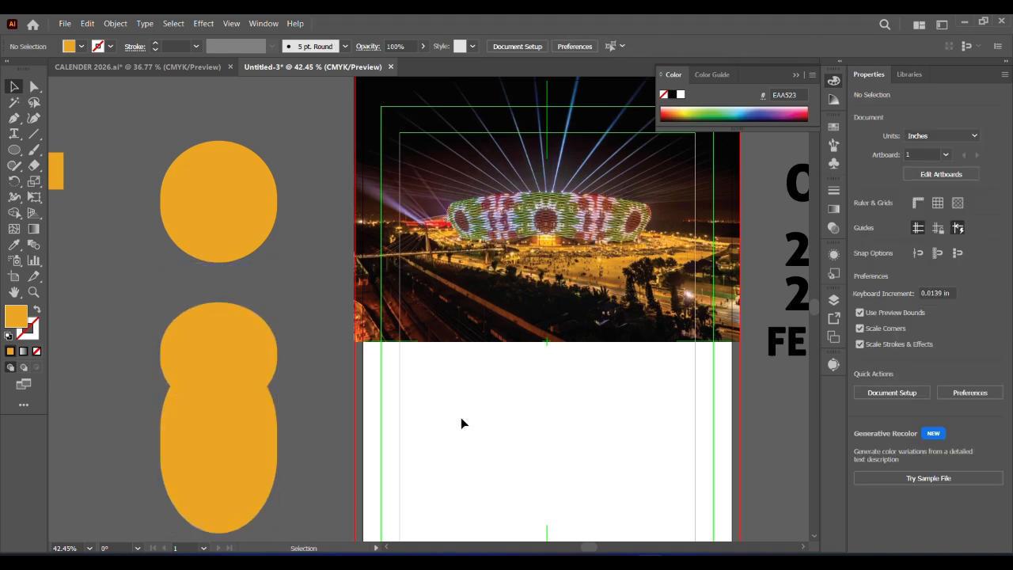
Lengthen the bottom orange oval downwards
scroll(813, 321, "down", 3)
scroll(813, 320, "up", 2)
left_click(212, 431)
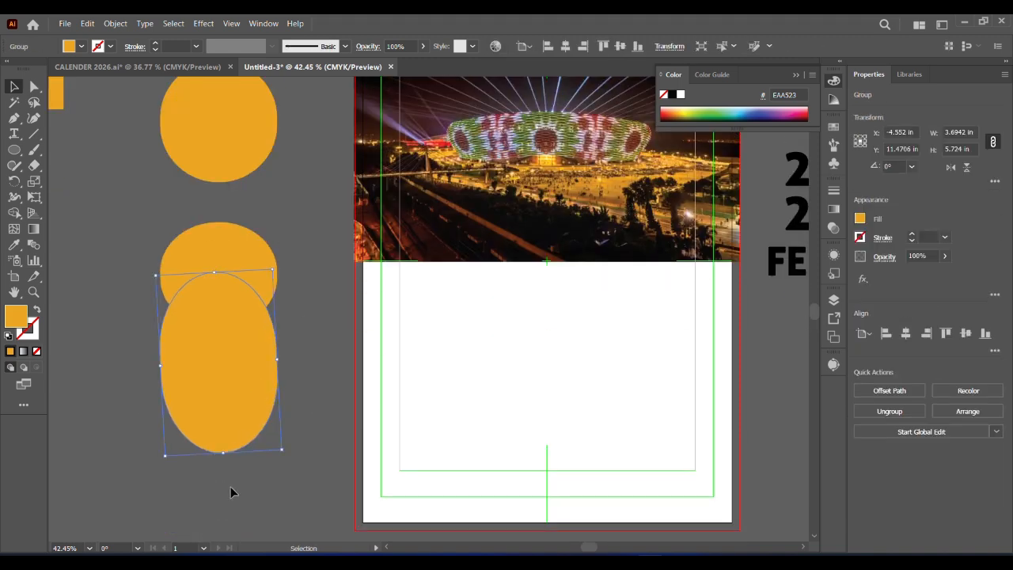
left_click_drag(217, 457, 219, 541)
Scale the whole orange stack down to about 2.17 in wide and shift it towards the calendar page
left_click_drag(125, 119, 268, 504)
left_click_drag(278, 540, 242, 402)
left_click_drag(194, 204, 231, 270)
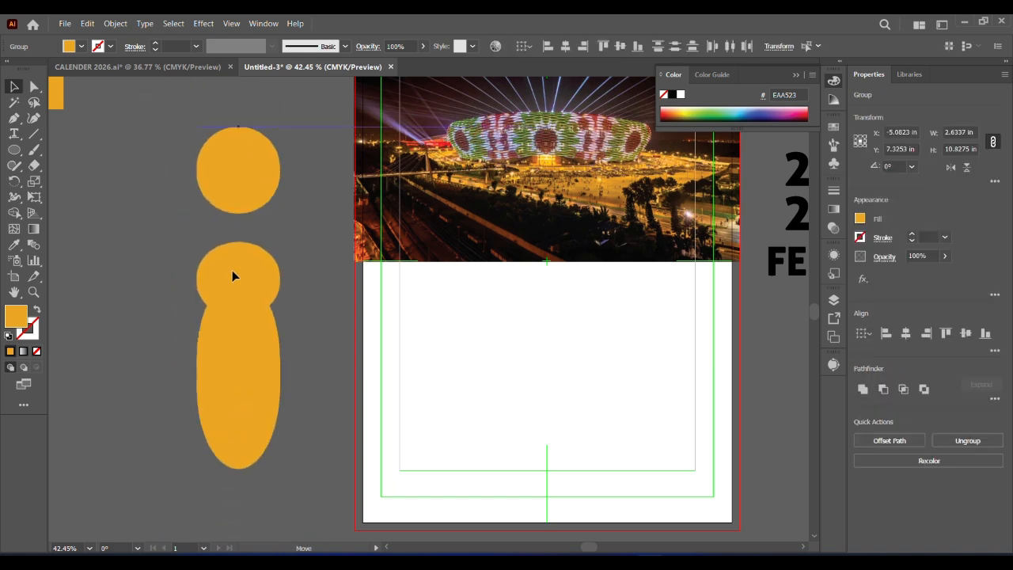
left_click_drag(281, 468, 266, 408)
Tighten the gap between the top circle and the lower orange shapes, and adjust the bottom oval to about 5 in high
mouse_move(224, 360)
left_mouse_down()
mouse_move(443, 453)
mouse_move(428, 420)
mouse_move(222, 378)
left_mouse_up()
key("ctrl+shift+a")
left_click_drag(233, 333, 233, 338)
left_click(299, 335)
left_click_drag(224, 186, 224, 204)
left_click(295, 265)
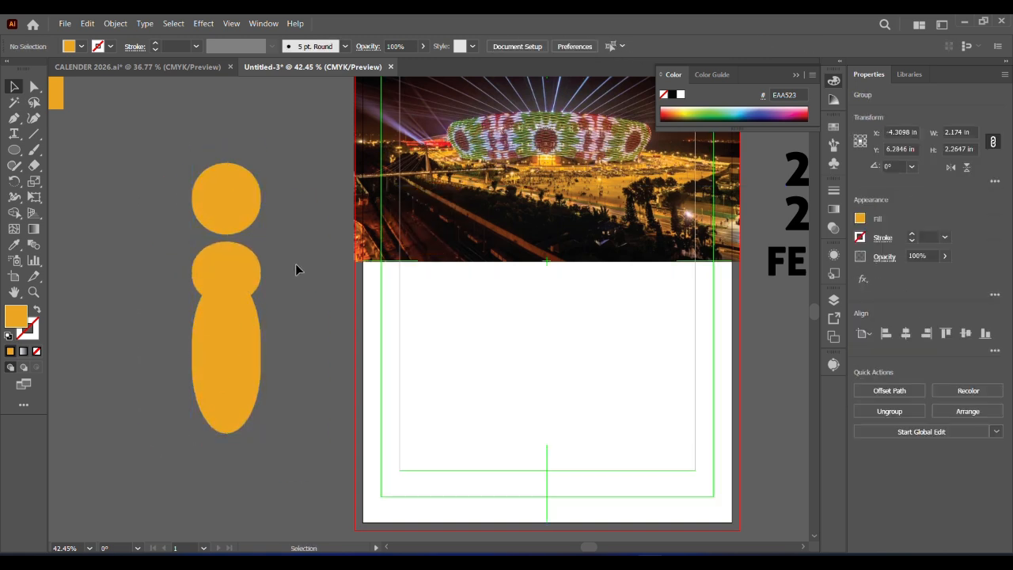
left_click(228, 266)
left_click_drag(226, 276, 226, 288)
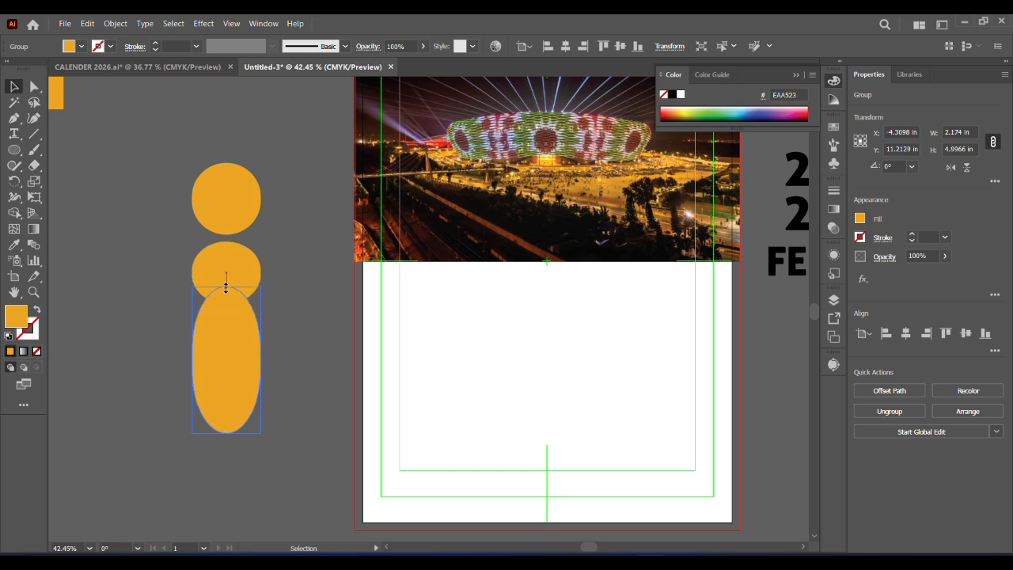
Unite the three orange shapes with Pathfinder and shift the result slightly
left_click_drag(170, 146, 292, 448)
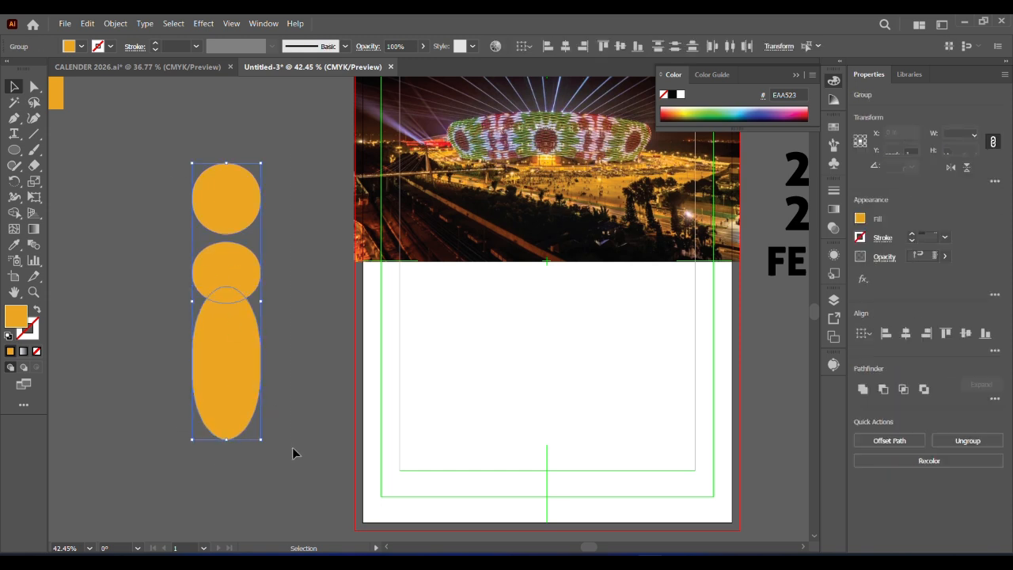
left_click(862, 390)
left_click(310, 363)
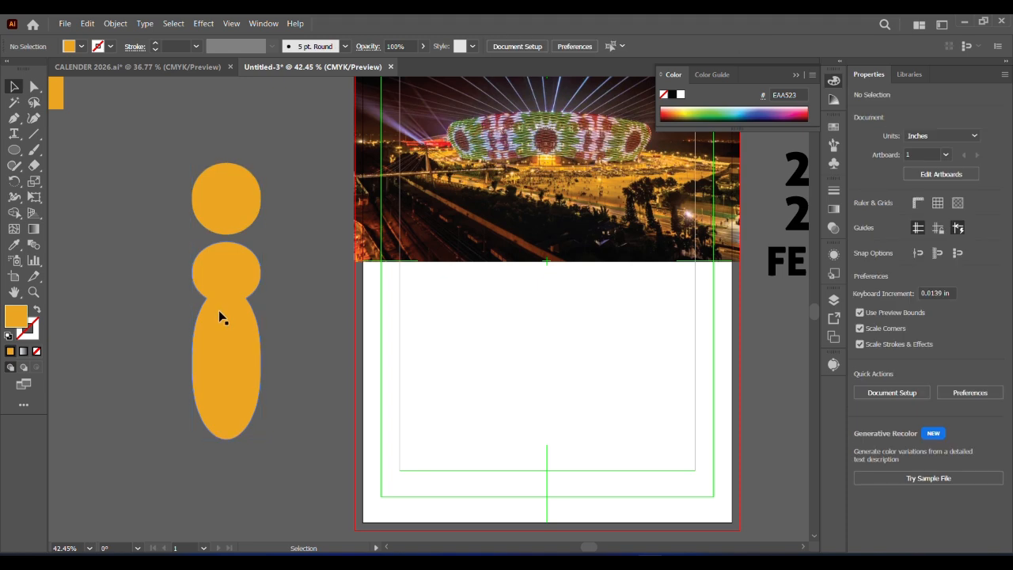
left_click_drag(218, 309, 203, 323)
Convert the 2026 text to outlines and place it in front on the top orange circle
left_click_drag(592, 346, 484, 398)
left_click(709, 238)
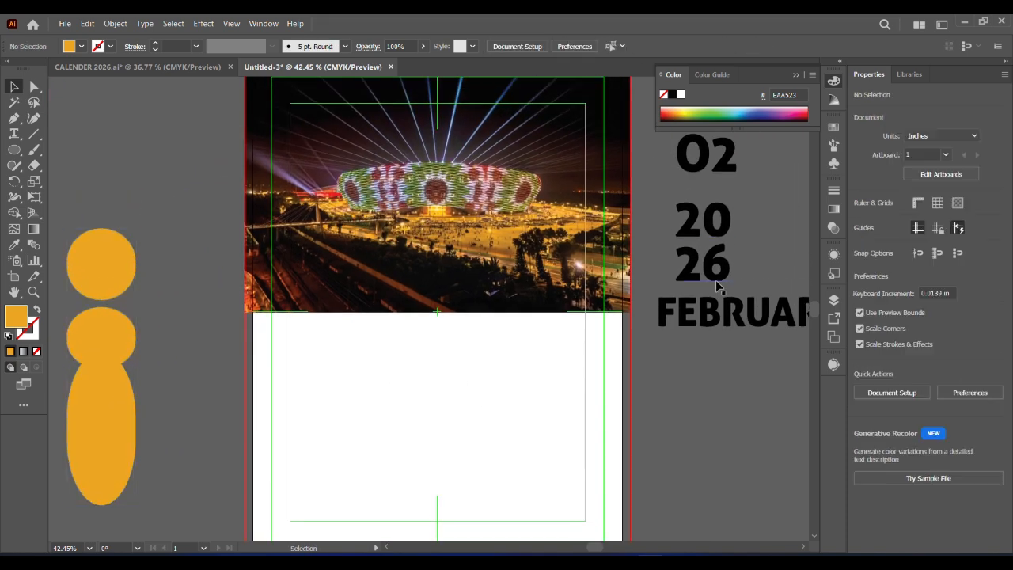
right_click(710, 275)
left_click(729, 354)
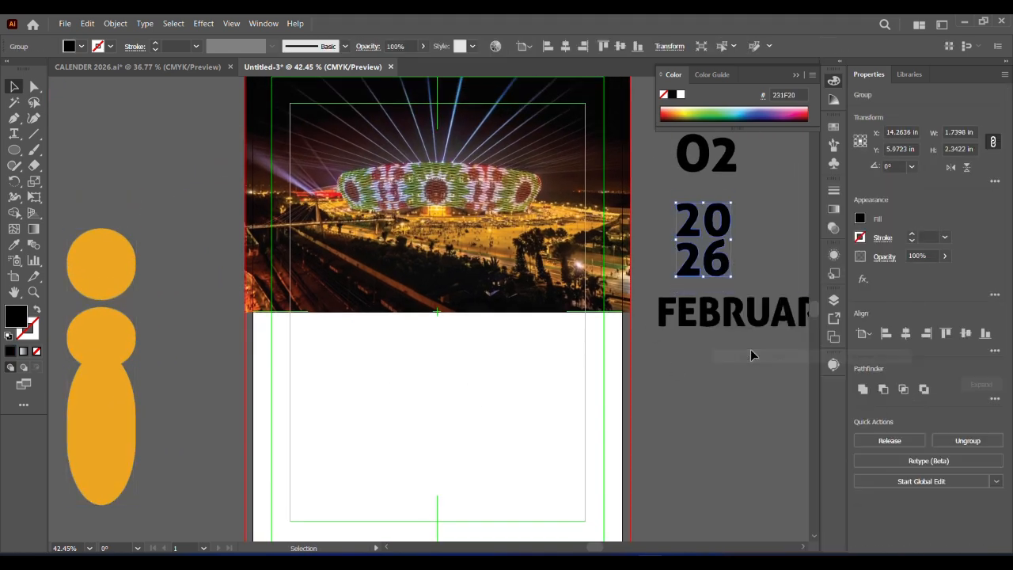
left_click_drag(720, 277, 114, 286)
right_click(184, 299)
mouse_move(262, 489)
left_click(343, 489)
Convert the 02 text to outlines and place it in front on the rounded part below the top circle
left_click(733, 179)
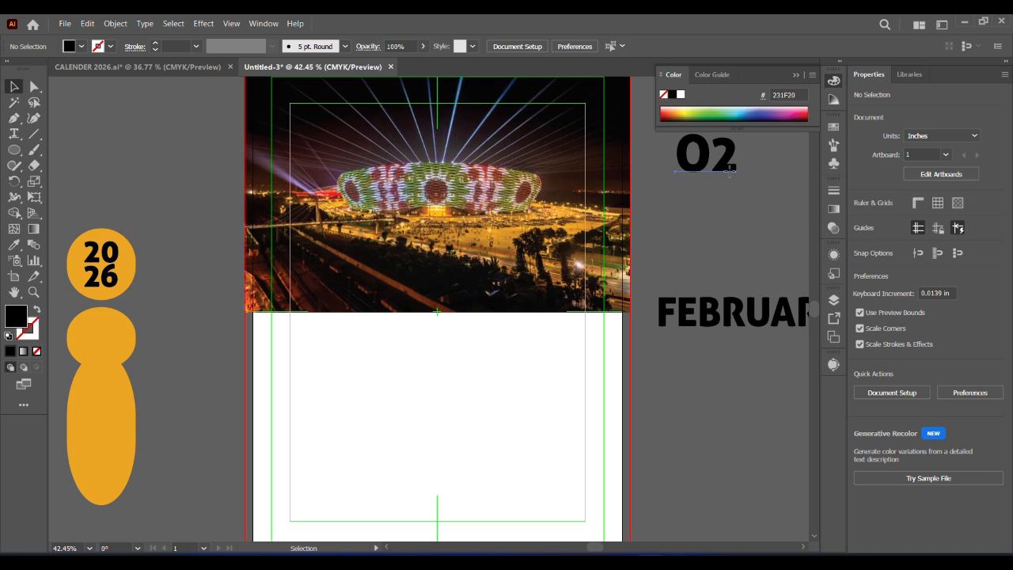
left_click(712, 158)
right_click(718, 159)
left_click(735, 331)
left_click_drag(719, 171, 102, 338)
right_click(184, 347)
left_click(362, 280)
Convert the FEBRUARY text to outlines, rotate it to 270° and move it beside the orange label
left_click(757, 327)
right_click(757, 327)
left_click(776, 498)
left_click_drag(757, 327, 322, 438)
left_click_drag(417, 408, 336, 506)
left_click_drag(327, 400, 190, 394)
right_click(188, 393)
left_click(225, 256)
key("ctrl+z")
Bring the vertical FEBRUARY text to the front and place it on the elongated lower orange shape
right_click(182, 400)
mouse_move(230, 336)
left_click(363, 337)
left_click_drag(191, 480, 111, 481)
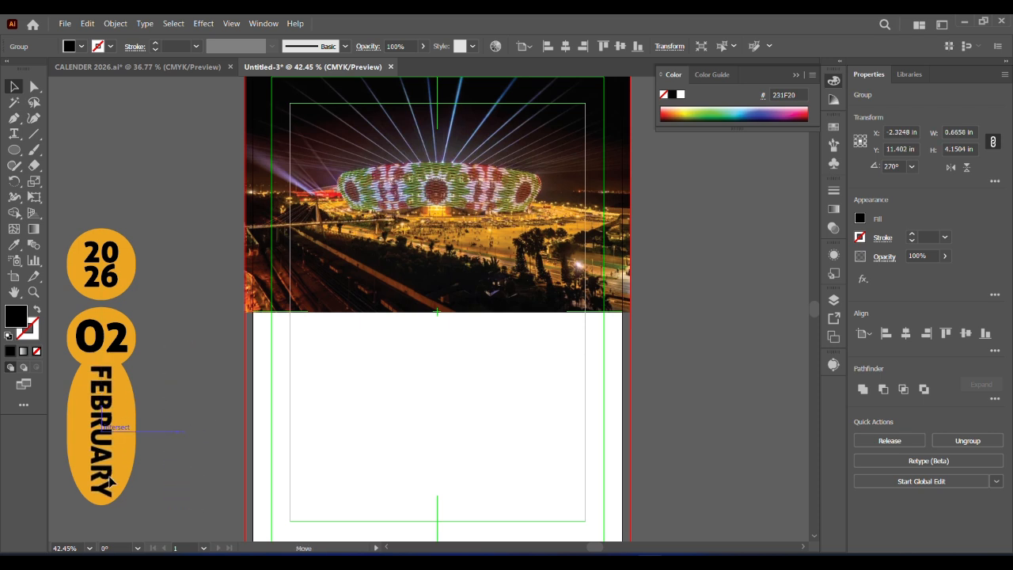
left_click(193, 427)
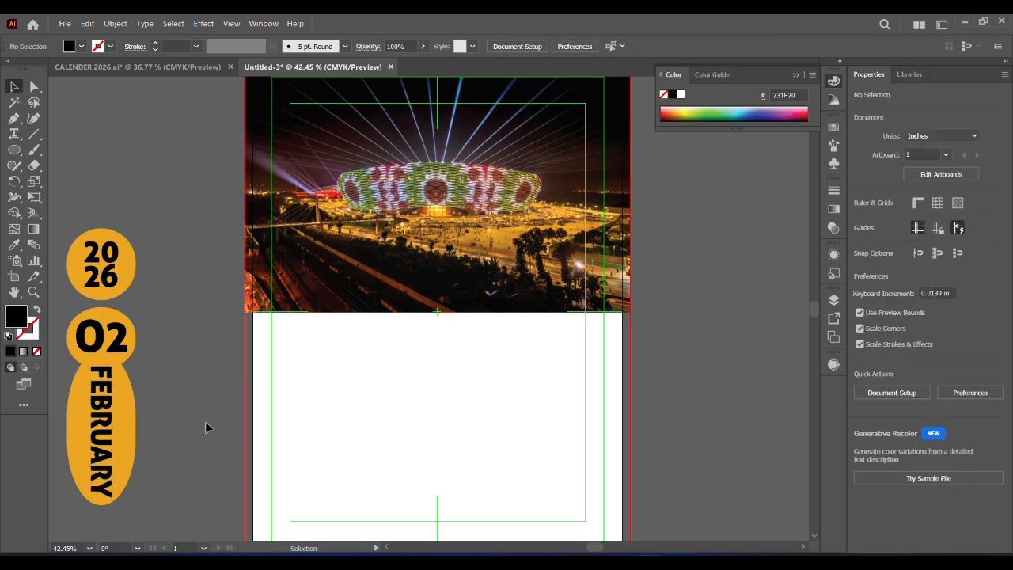
Change the fill of the 02 text to white
left_click(115, 277)
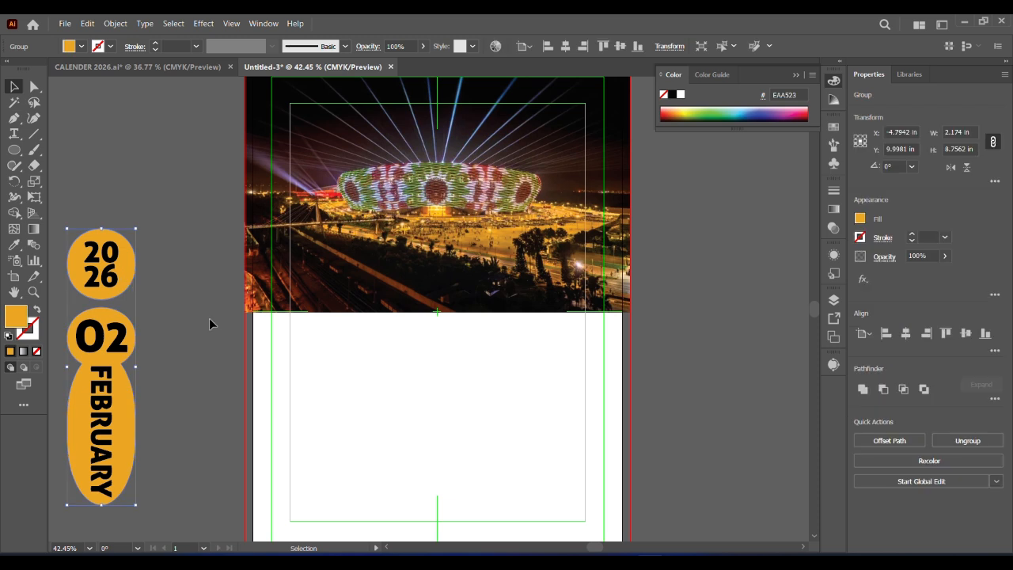
left_click(127, 349)
left_click(202, 366)
left_click(111, 339)
left_click(82, 46)
left_click(32, 66)
left_click(184, 292)
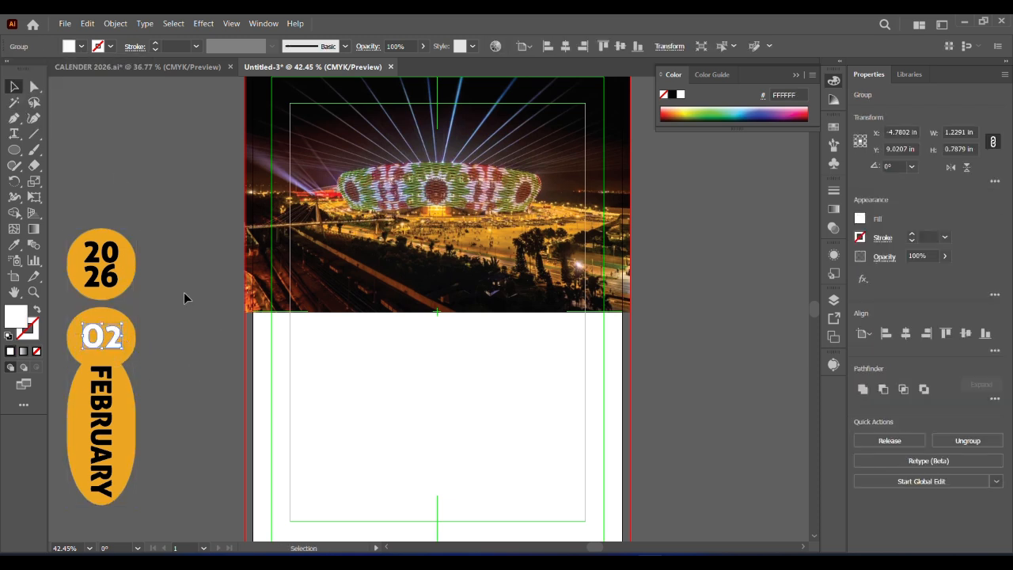
Extend the orange label slightly downwards and nudge the FEBRUARY text down to suit
left_click(100, 504)
left_click_drag(102, 504, 101, 511)
left_click(167, 467)
left_click_drag(102, 467, 102, 473)
Select the 2026, 02 and FEBRUARY texts and move them off the orange label, between it and the page
left_click(75, 221)
scroll(169, 411, "down", 2)
left_click(115, 361)
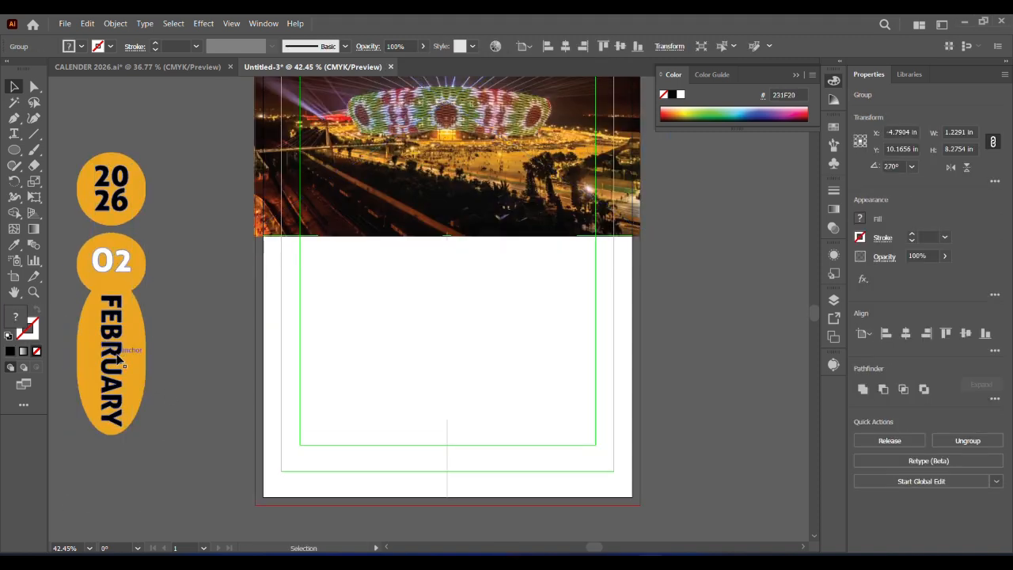
left_click_drag(114, 360, 210, 366)
Duplicate the orange label onto the geometric pattern and bring the copy to the front
scroll(210, 365, "left", 5)
left_click(111, 416)
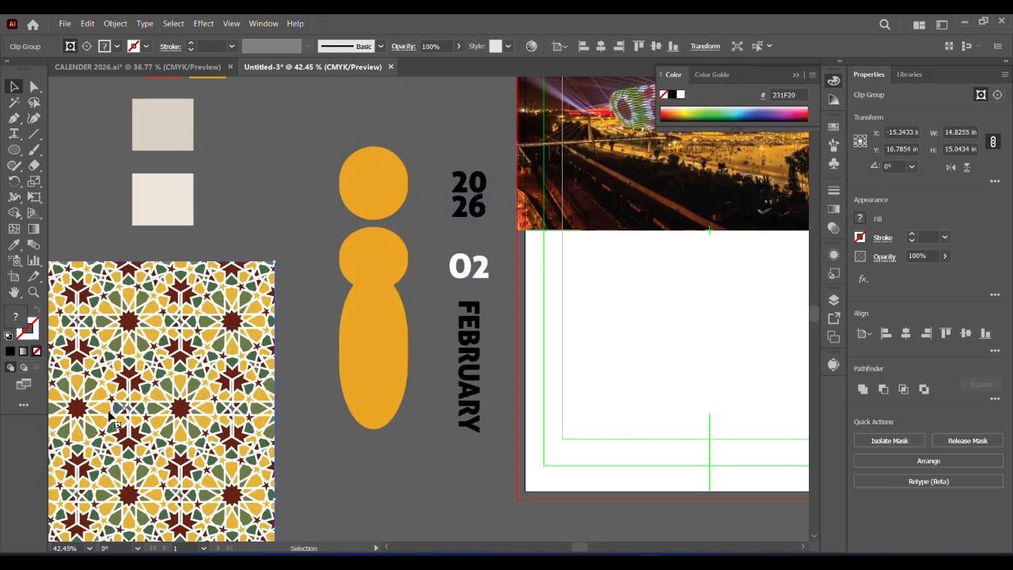
left_click_drag(295, 369, 220, 480)
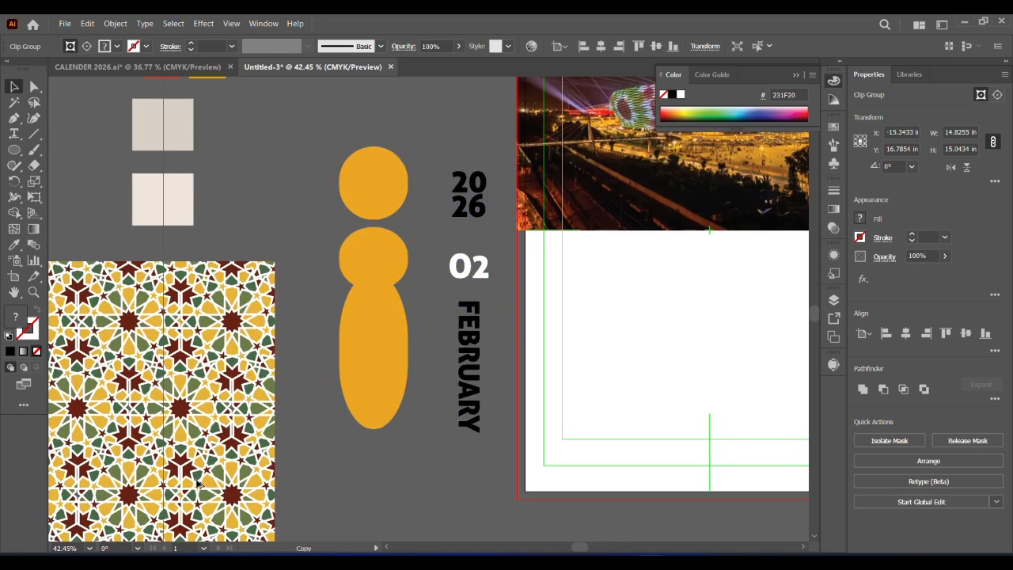
right_click(220, 479)
mouse_move(316, 407)
left_click(399, 407)
left_click(296, 503)
Move the geometric pattern clear of the duplicated orange label
left_click_drag(319, 486, 543, 255)
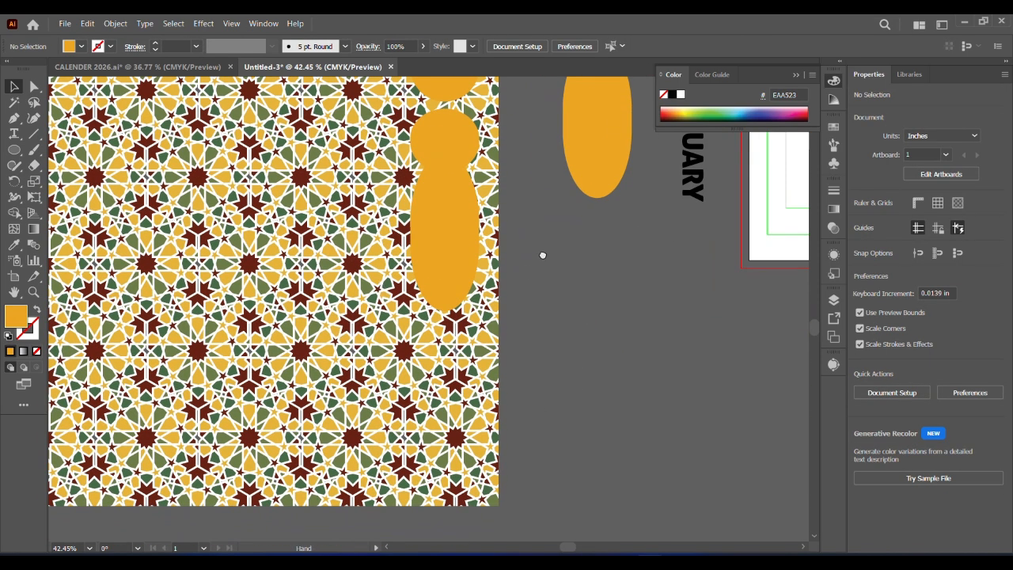
left_click(318, 304)
left_click_drag(236, 369, 268, 343)
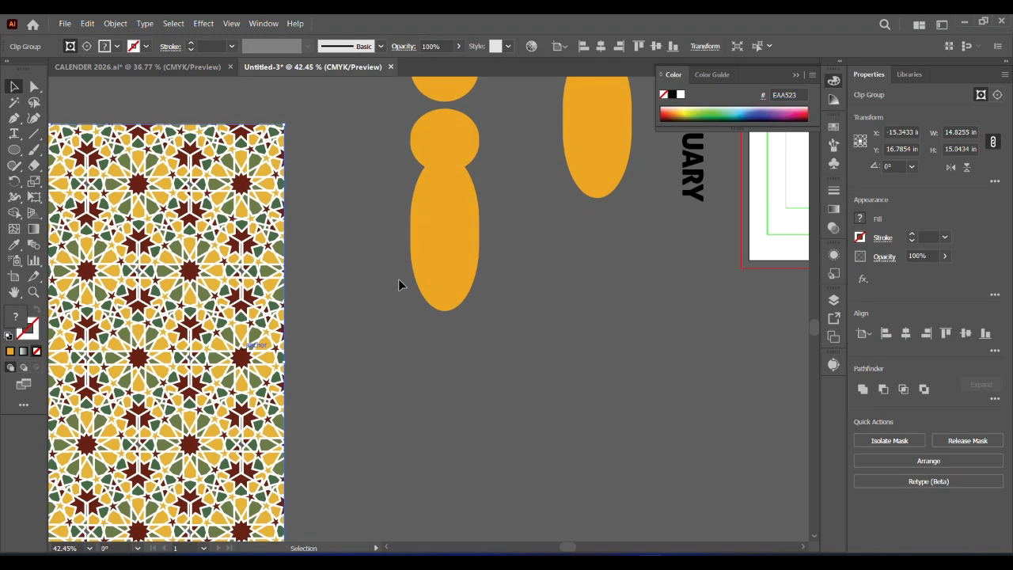
Duplicate the geometric pattern above the original and place the orange label copy on the lower pattern
key("z")
left_click_drag(378, 384, 166, 225)
key("v")
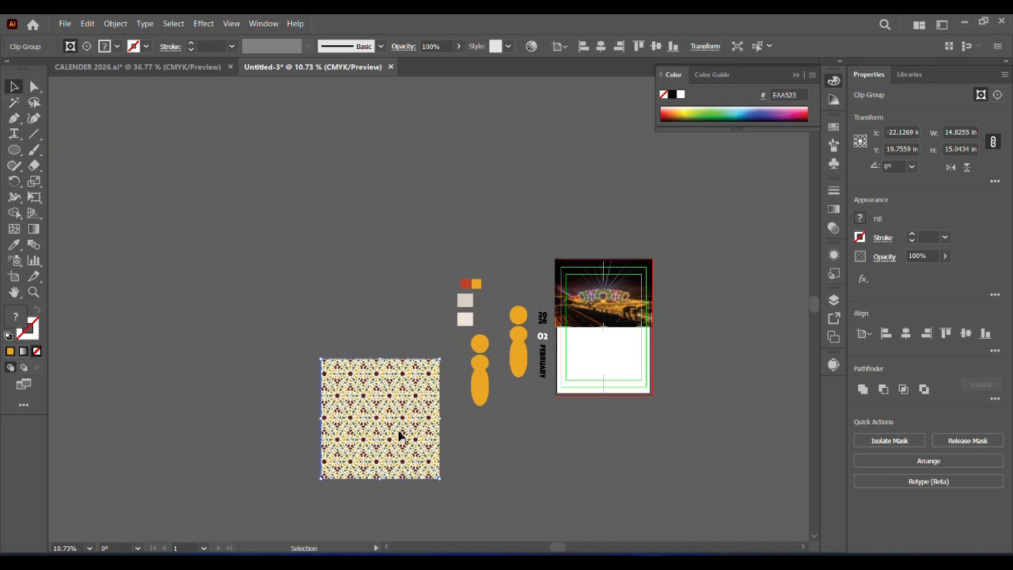
left_click_drag(323, 337, 317, 328)
left_click_drag(484, 388, 388, 418)
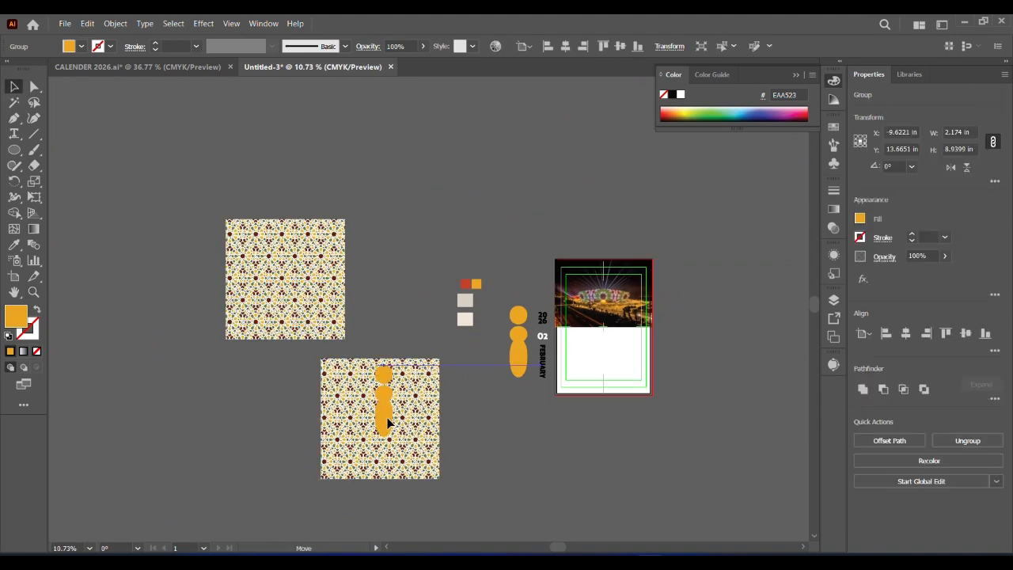
Try to clip the lower pattern to the orange label copy with a clipping mask
right_click(383, 420)
left_click(419, 326)
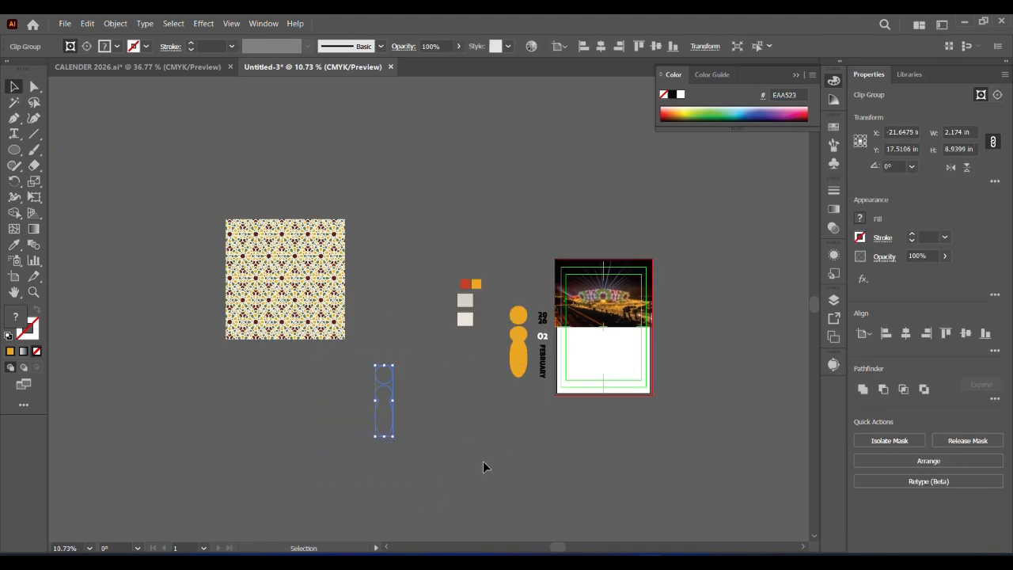
left_click(383, 421)
key("ctrl+z")
key("ctrl+z")
key("ctrl+z")
key("ctrl+z")
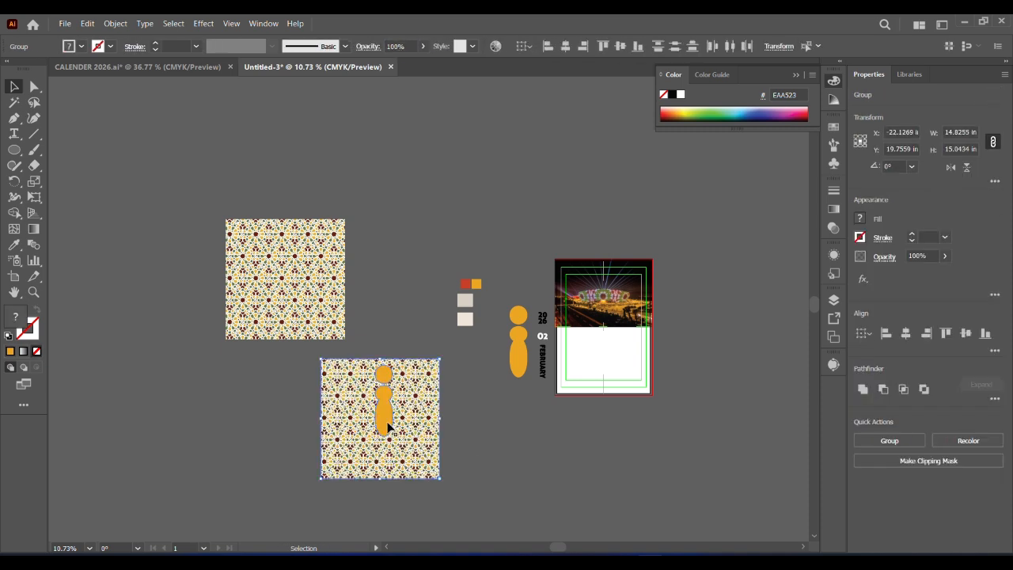
left_click(343, 417)
left_click(111, 25)
left_click(180, 187)
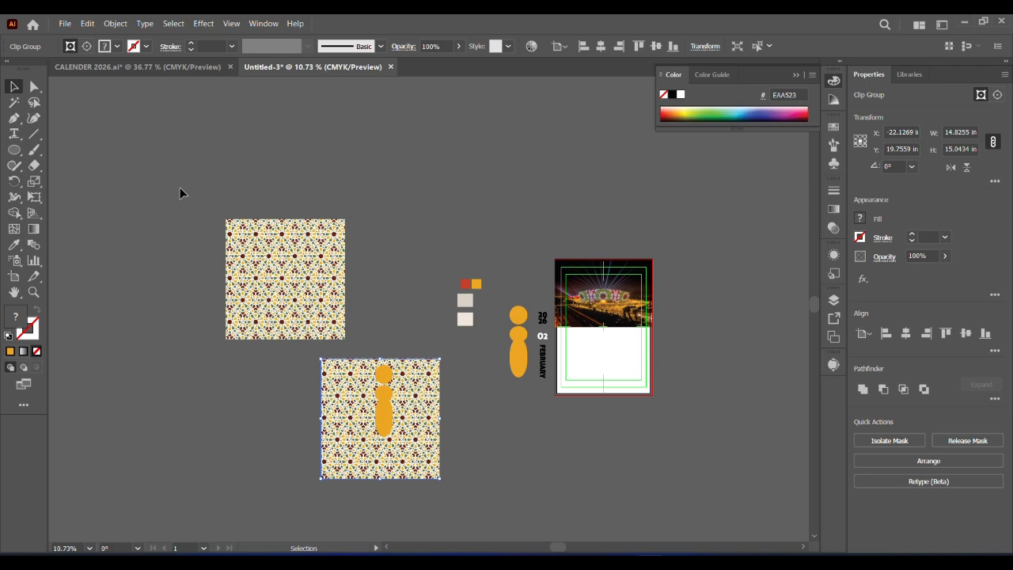
Reposition the orange label copy near the upper edge of the lower pattern
left_click(34, 293)
left_click_drag(356, 360, 368, 199)
left_click(14, 87)
left_click_drag(392, 397, 354, 338)
left_click(656, 367)
Unite the orange label copy and turn its separate parts into one compound path
right_click(357, 339)
left_click(116, 27)
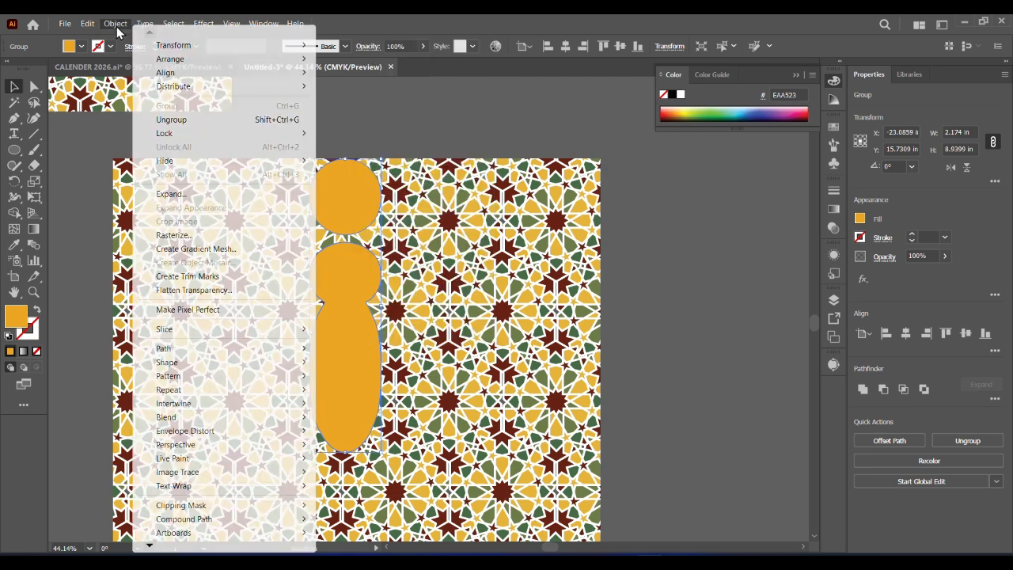
left_click(863, 389)
left_click(503, 153)
left_click(330, 264)
left_click(116, 23)
left_click(351, 518)
Clip the geometric pattern to the orange label copy with a clipping mask
left_click_drag(357, 130, 124, 421)
right_click(352, 361)
left_click(396, 254)
left_click(431, 293)
Move the clipped pattern over to the plain orange label and align them centred horizontally and vertically
left_click_drag(153, 406, 500, 391)
left_click_drag(751, 273, 495, 443)
left_click_drag(411, 158, 570, 461)
left_click(907, 333)
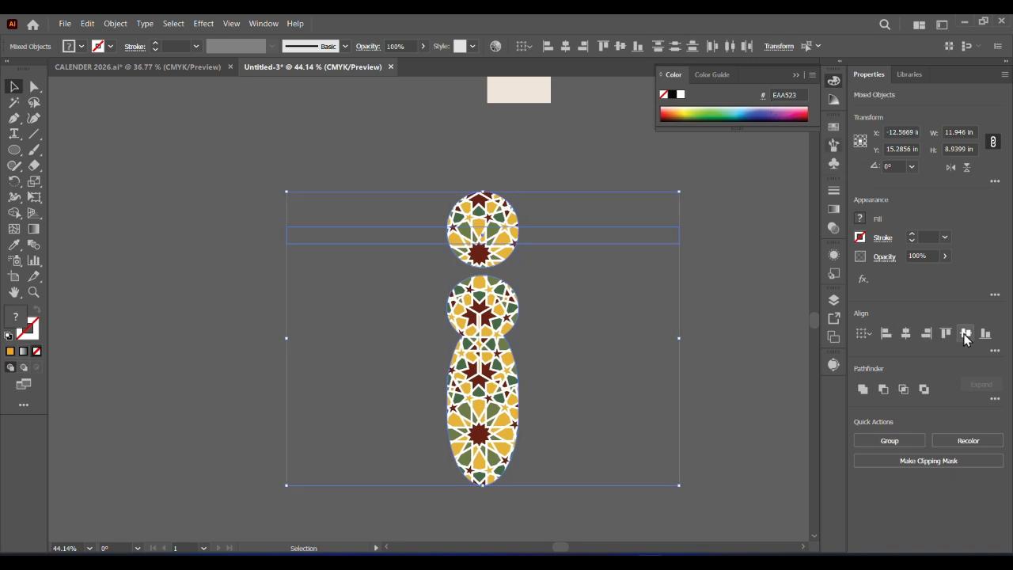
left_click(965, 334)
Keep the clipped pattern's blending mode at Normal and reduce its opacity to 13%
left_click(745, 378)
left_click(516, 356)
left_click(833, 228)
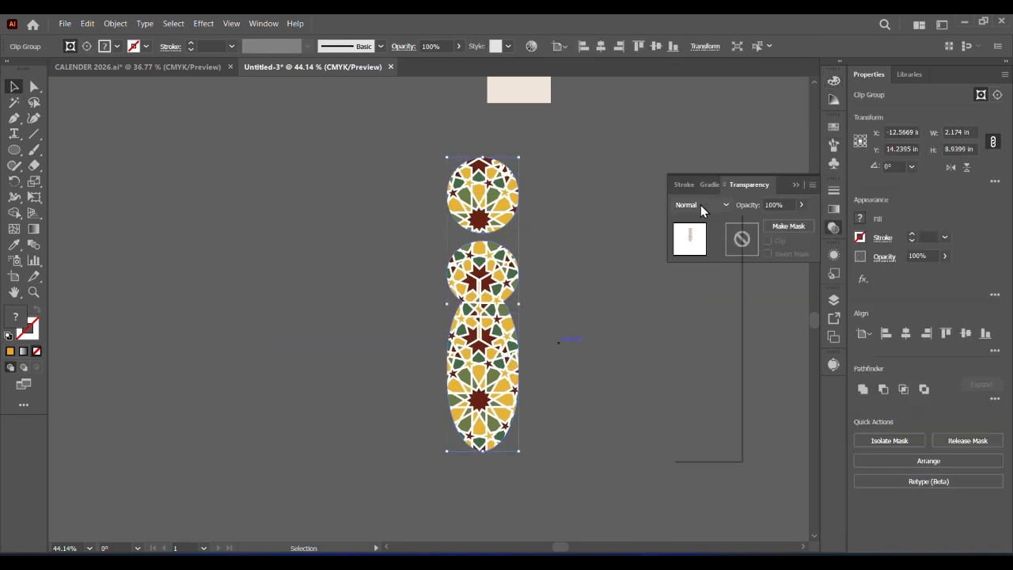
left_click(701, 205)
left_click(699, 254)
left_click(700, 205)
left_click(701, 217)
left_click(713, 384)
Leave the clip group's isolation mode and move the faded pattern beside the plain orange label
double_click(485, 355)
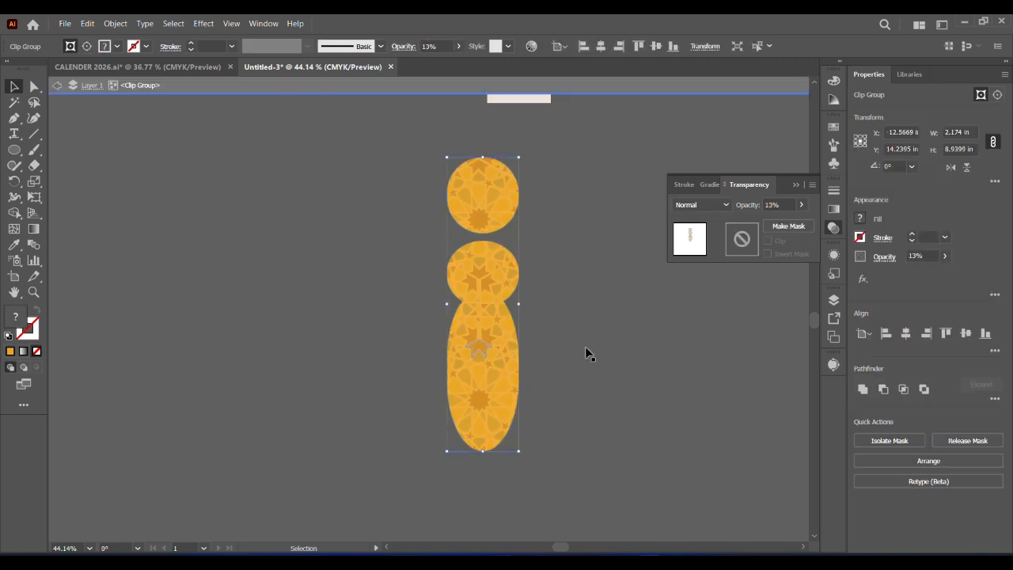
left_click(57, 86)
left_click_drag(477, 362, 583, 366)
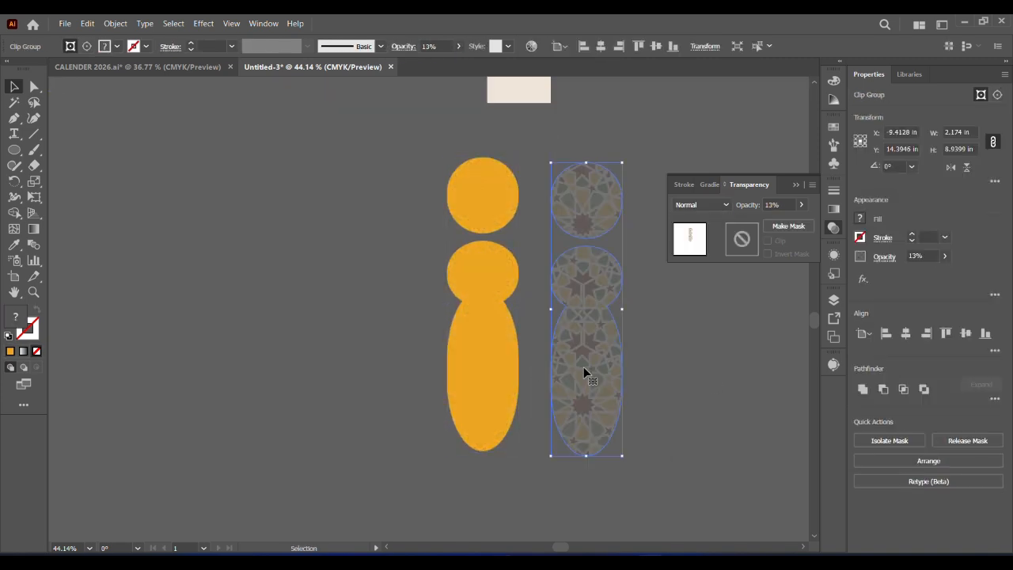
Undo moving the faded pattern away from the orange label and fine-tune the pattern's opacity
key("ctrl+z")
left_click(945, 256)
left_click_drag(897, 276, 897, 276)
left_click(576, 482)
Group the orange label with the faded geometric pattern lying over it
left_click_drag(632, 410, 478, 342)
right_click(477, 342)
left_click(526, 232)
left_click(588, 344)
Place the 2026, 02 and FEBRUARY text over the orange patterned label and bring it to the front
left_click_drag(472, 379, 256, 439)
left_click_drag(627, 335, 262, 426)
right_click(353, 456)
mouse_move(399, 395)
left_click(532, 395)
left_click(336, 442)
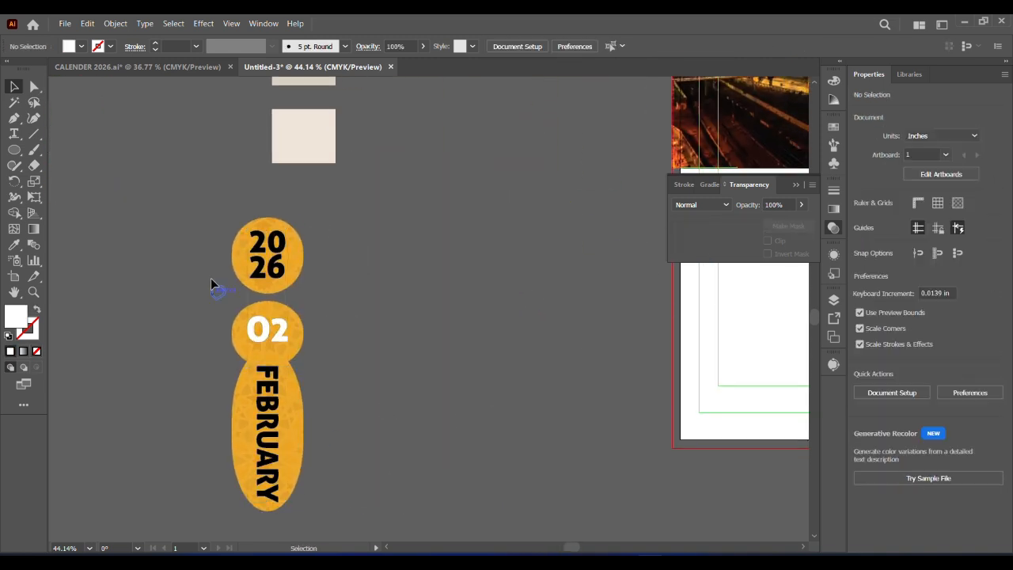
Group the 2026, 02 and FEBRUARY text together with the patterned label
left_click_drag(380, 509, 260, 473)
right_click(260, 473)
left_click(301, 334)
Move the grouped date label onto the calendar page against the left margin guide, overlapping the lower edge of the photo
left_click_drag(266, 435, 534, 432)
left_click_drag(595, 448, 344, 334)
left_click(87, 396)
left_click_drag(444, 350, 378, 438)
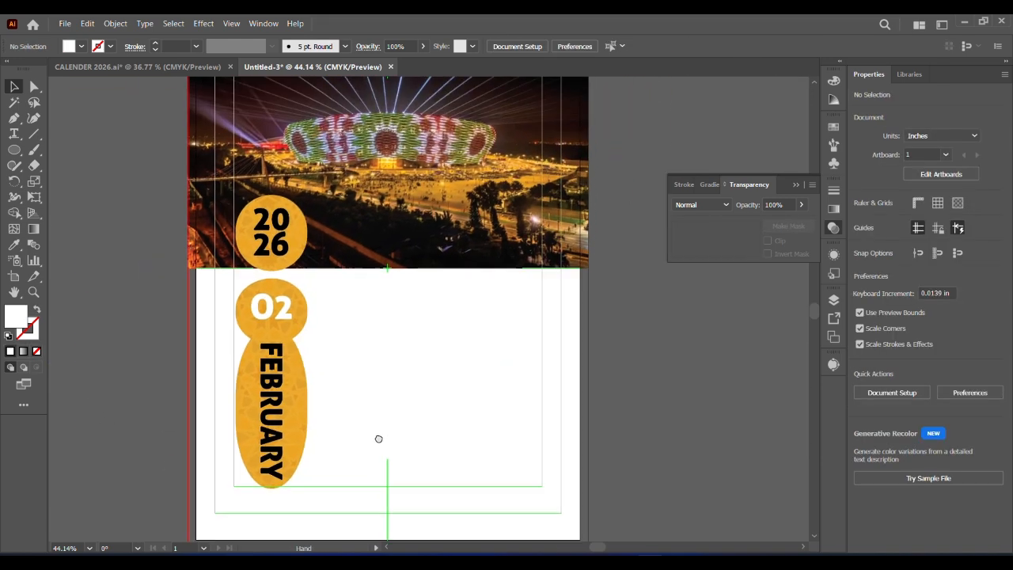
left_click_drag(283, 430, 261, 446)
left_click(133, 164)
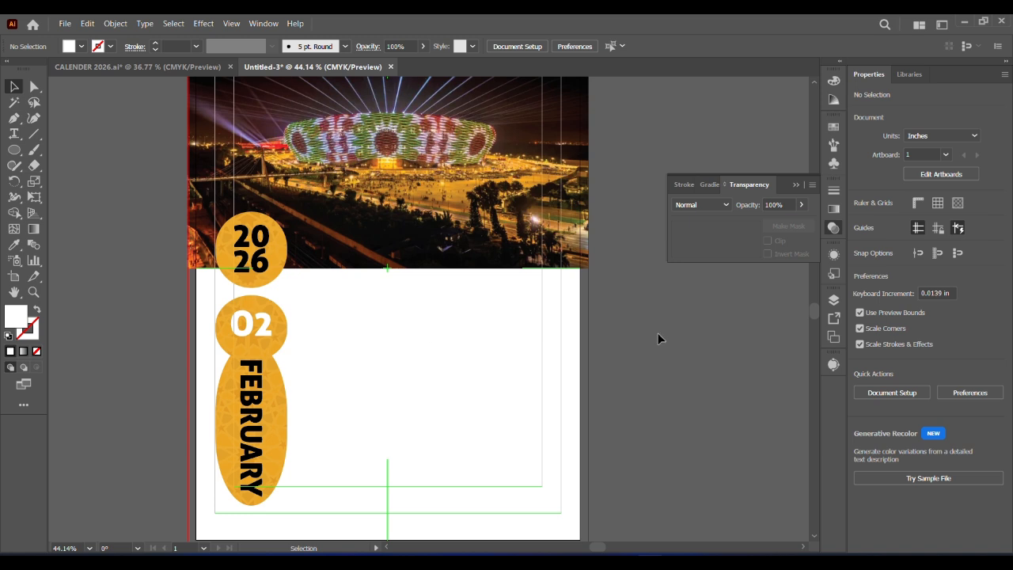
Draw a text area about 7.76 by 5.23 in on the white space beside the date label and left-align its paragraph
key("t")
left_click_drag(305, 306, 561, 461)
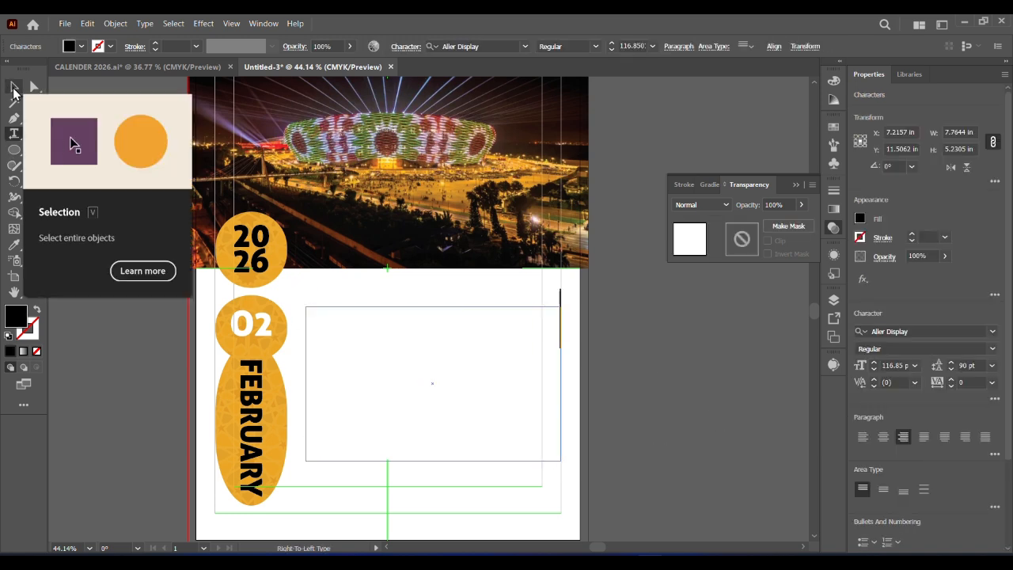
left_click(863, 436)
key("ctrl+shift+r")
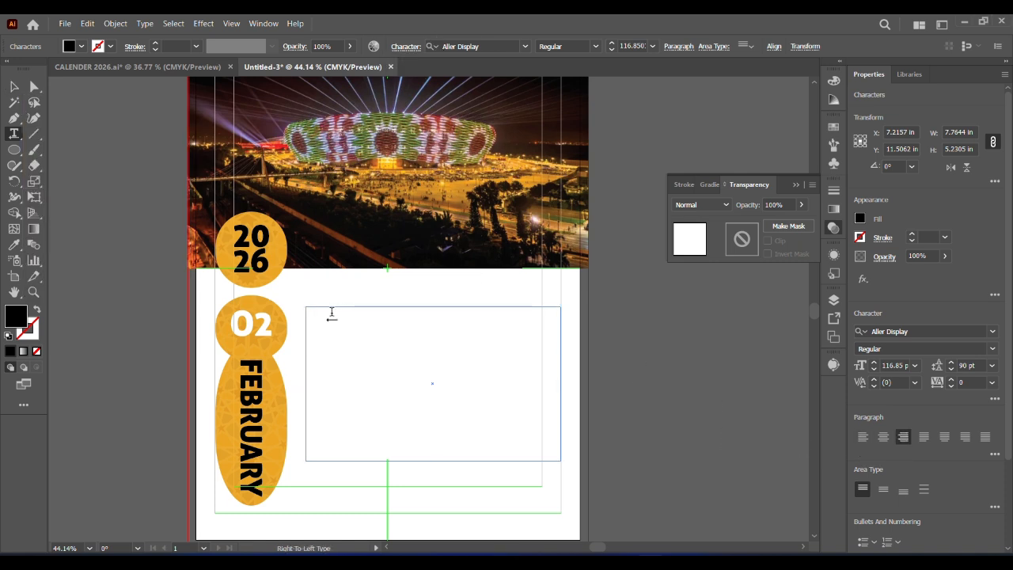
left_click(678, 46)
left_click(553, 181)
left_click(554, 73)
Paste the weekdays MON to SUN into the text area and set them to 28 pt with automatic leading
key("ctrl+v")
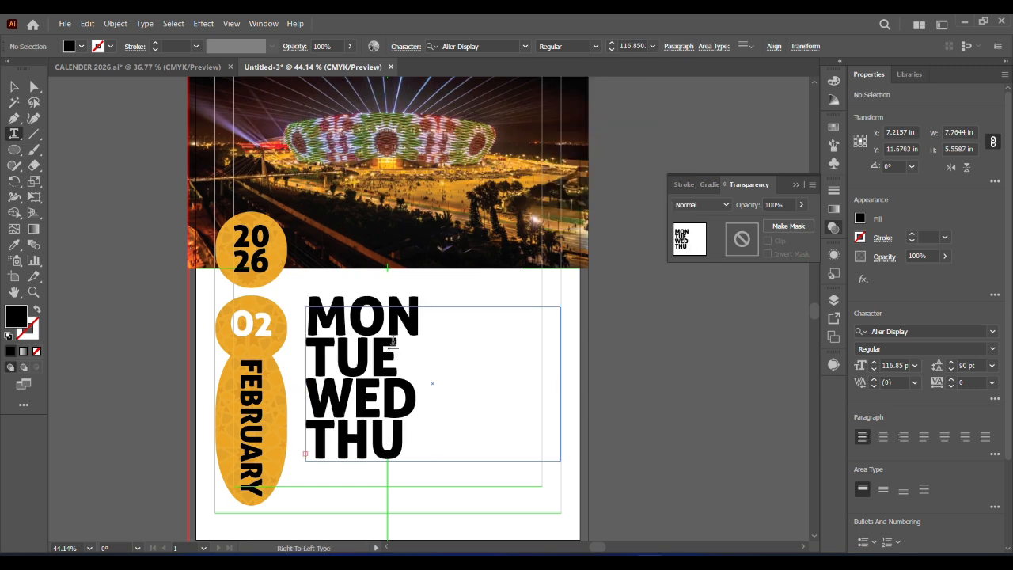
key("Escape")
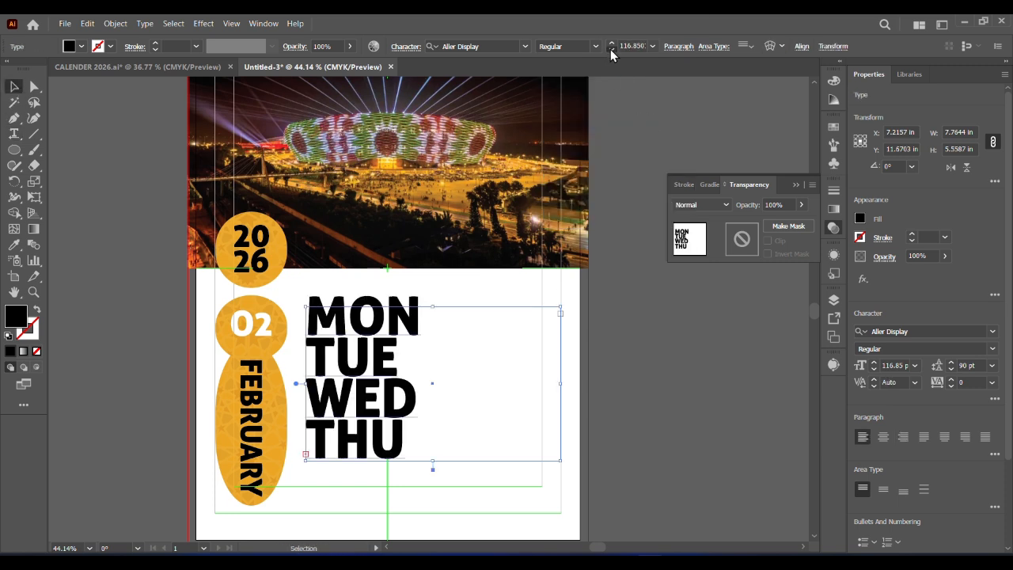
left_click(611, 49)
left_click_drag(611, 49, 611, 48)
left_click(993, 366)
left_click(975, 131)
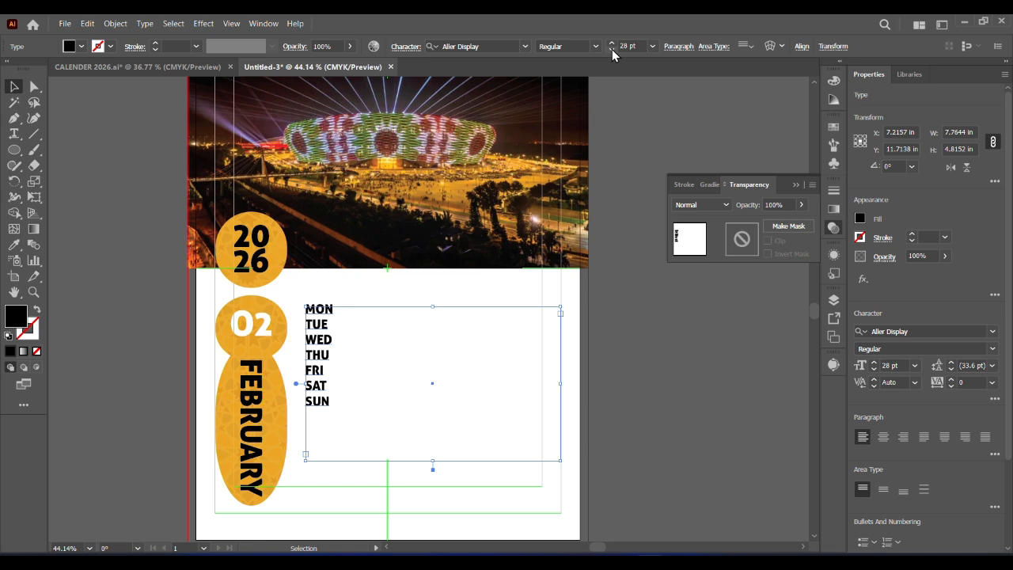
Nudge the grouped date label slightly down and move it sideways off the page's left edge
left_click(273, 448)
key("shift+Down")
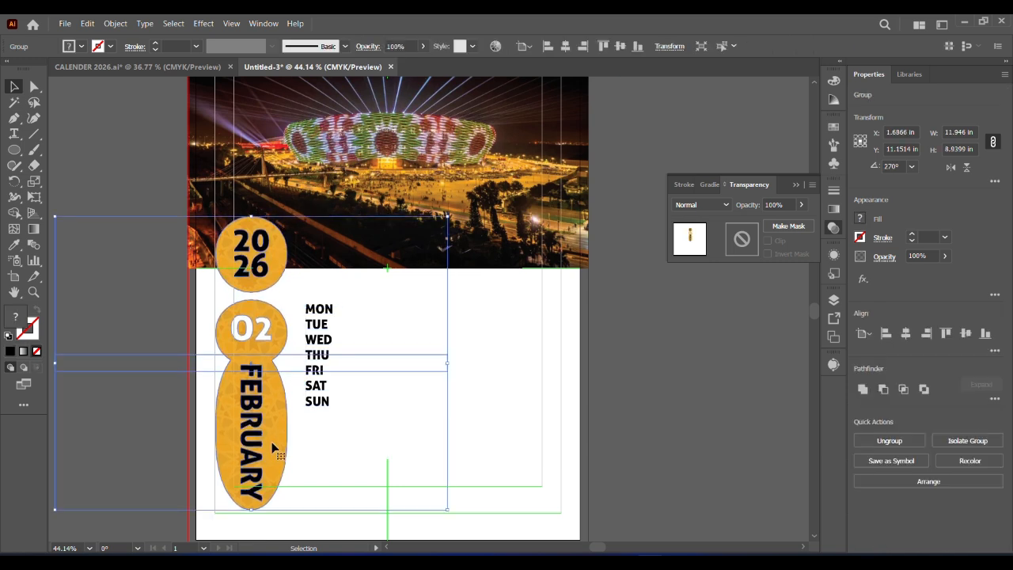
left_click(365, 323)
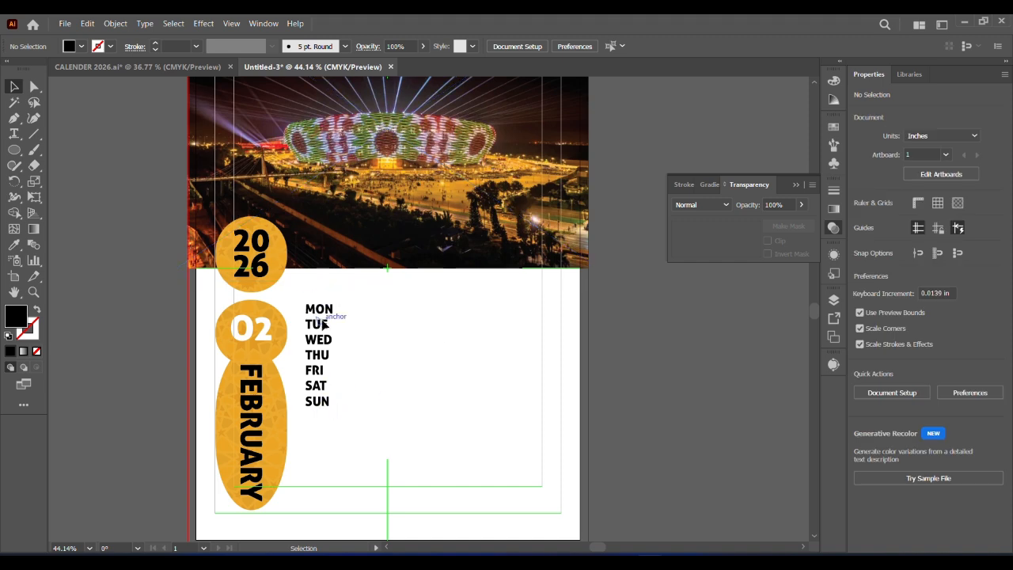
left_click_drag(365, 323, 472, 435)
left_click(471, 435)
left_click_drag(258, 269, 65, 270)
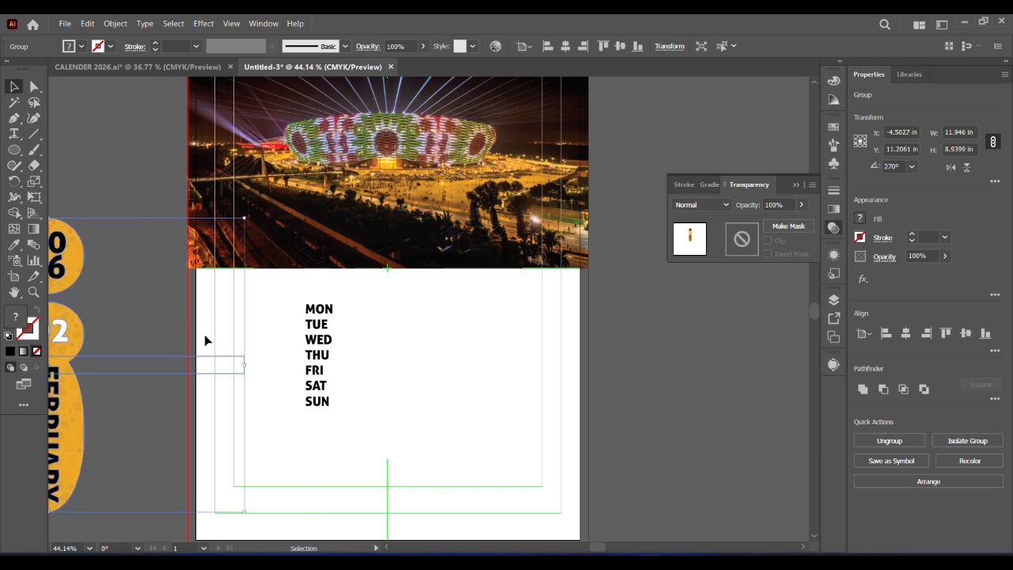
left_click(133, 149)
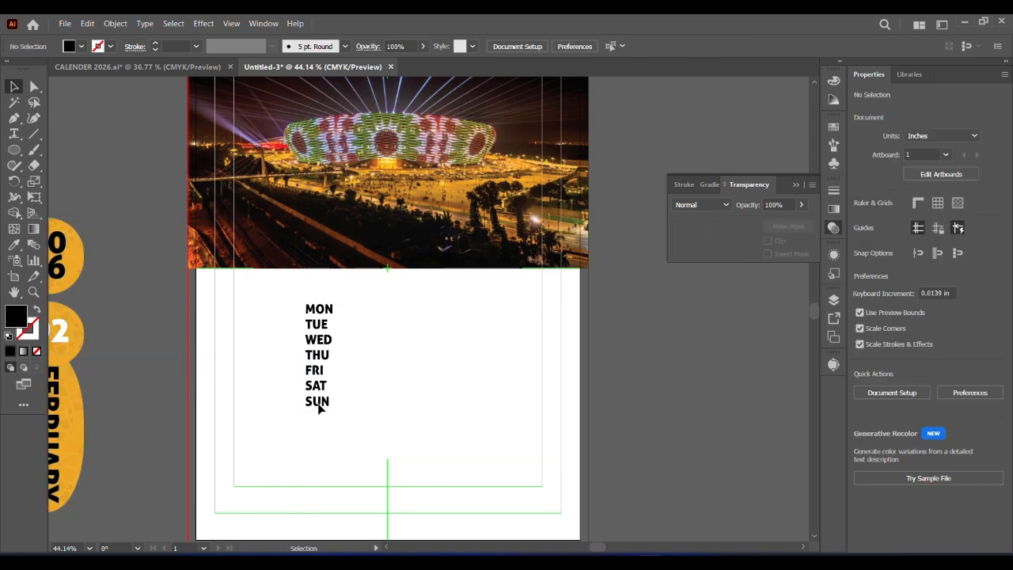
Divide the weekday text area into 7 rows and 7 columns in the area type options
left_click(320, 405)
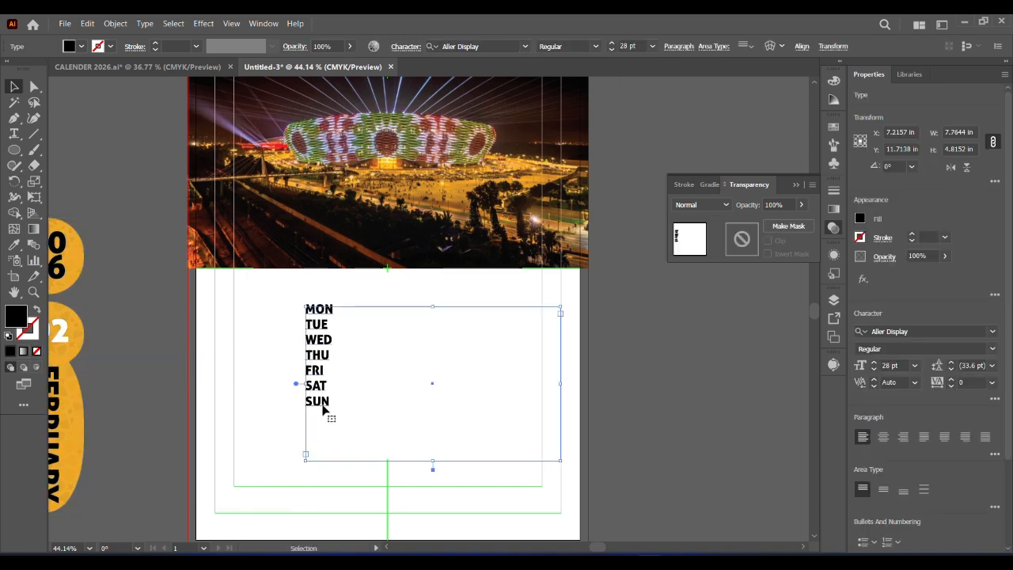
left_click(144, 23)
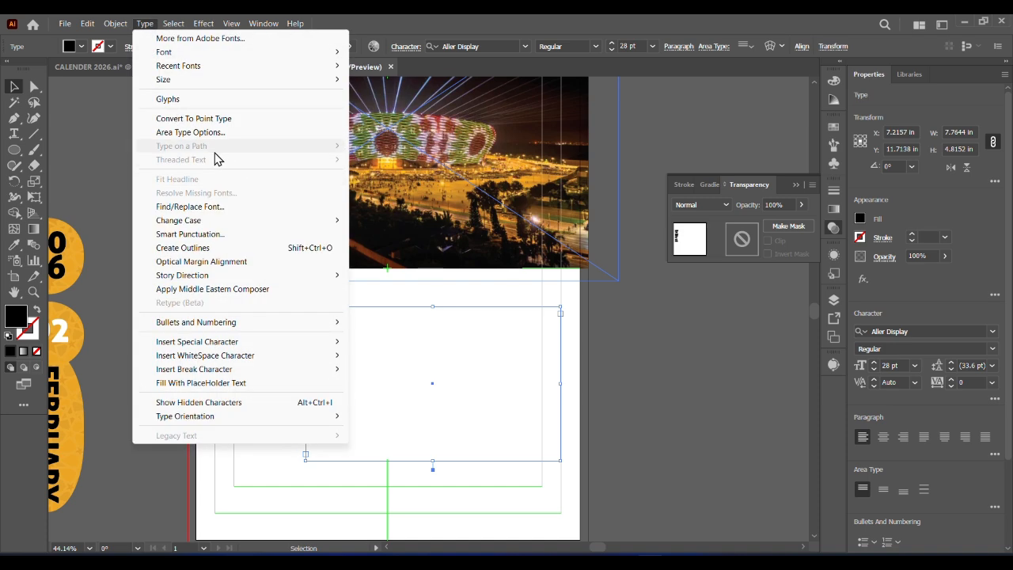
left_click(192, 133)
left_click(791, 209)
left_click(790, 209)
left_click(791, 209)
left_click(791, 209)
left_click(791, 209)
left_click(791, 209)
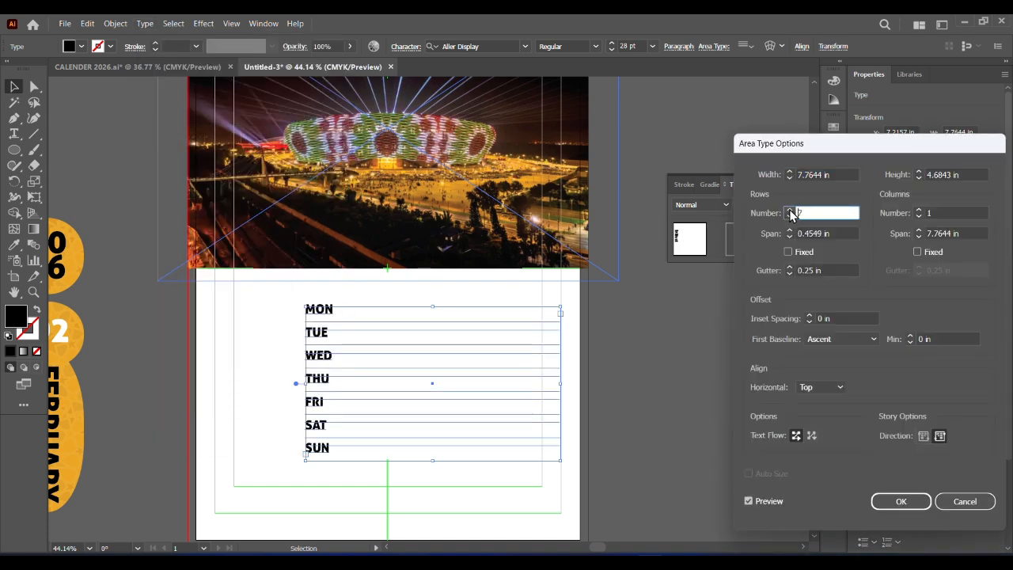
left_click(919, 210)
left_click(919, 210)
left_click(919, 210)
left_click(919, 210)
left_click(919, 209)
left_click(919, 210)
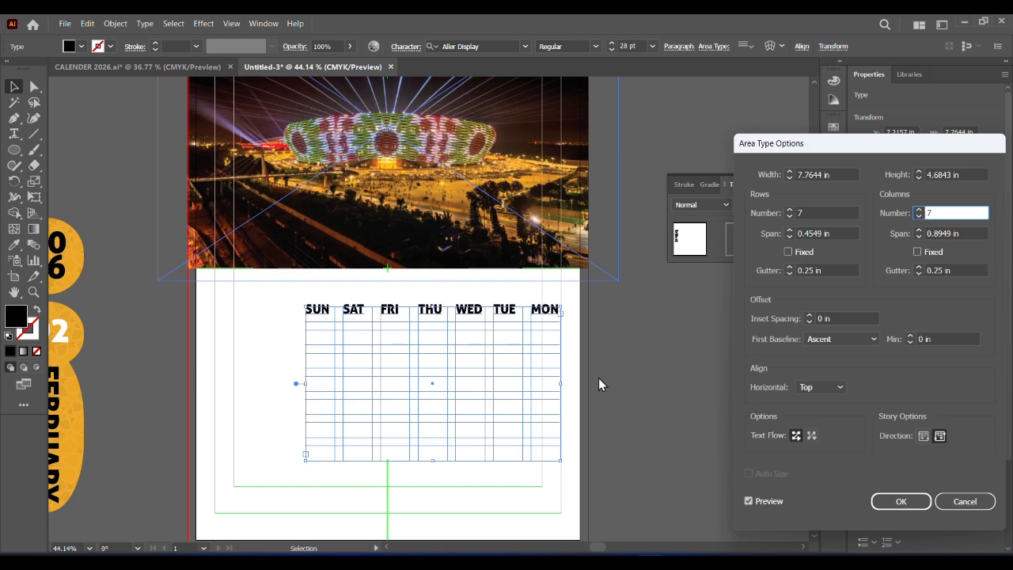
Set the text area's inset spacing to 0.125 in and apply the area type options
left_click(809, 316)
left_click(809, 316)
left_click(809, 316)
left_click(809, 316)
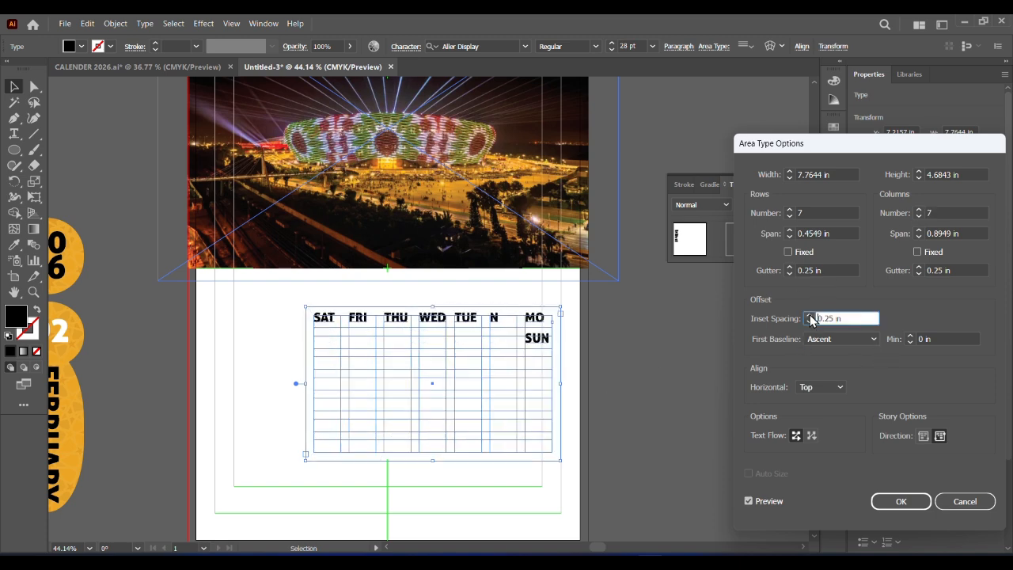
key("Down")
key("Down")
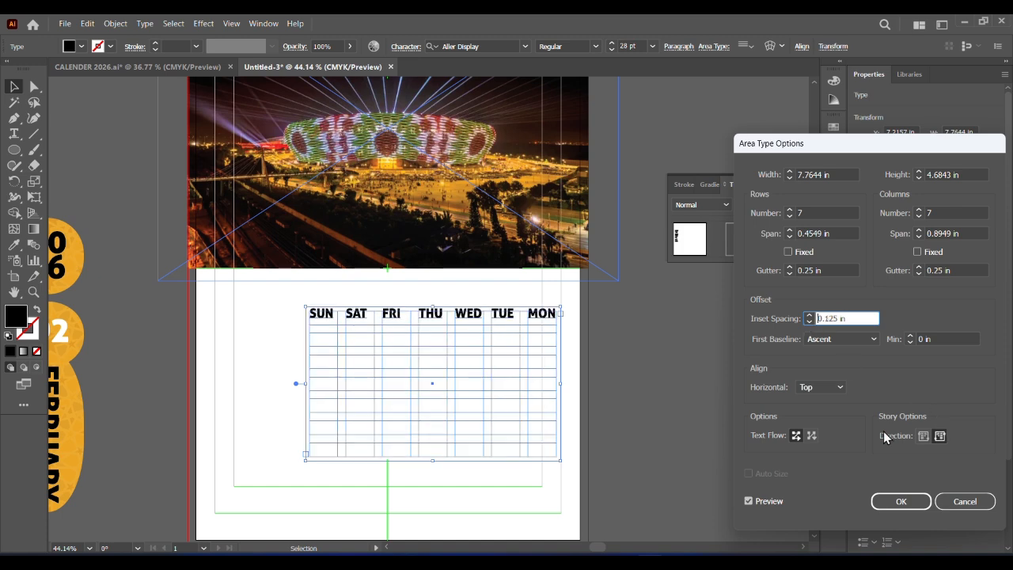
left_click(899, 501)
Reduce the weekday names to 20 pt and set their leading to 21 pt
left_click(611, 49)
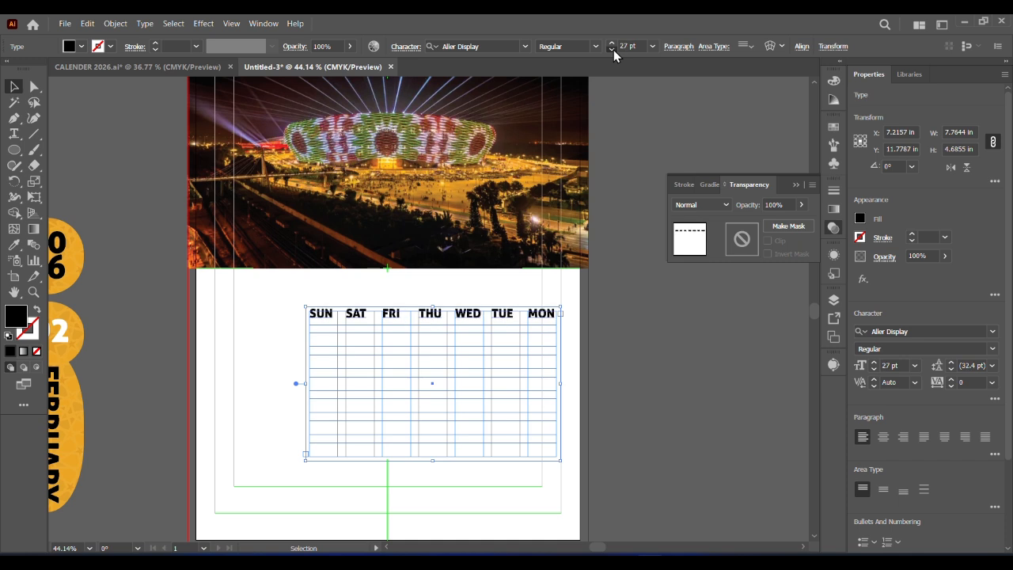
left_click(612, 42)
left_click(611, 43)
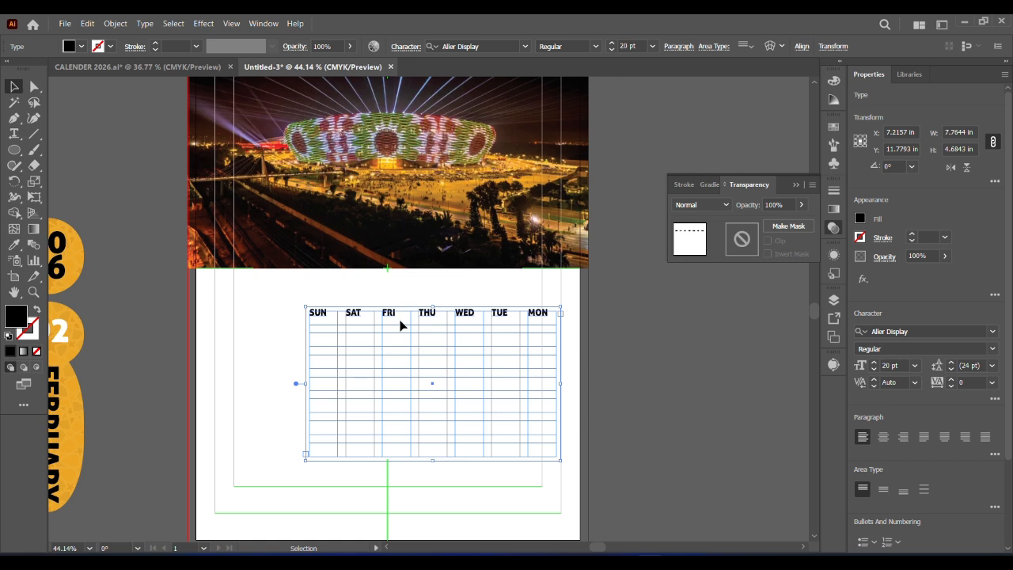
triple_click(401, 324)
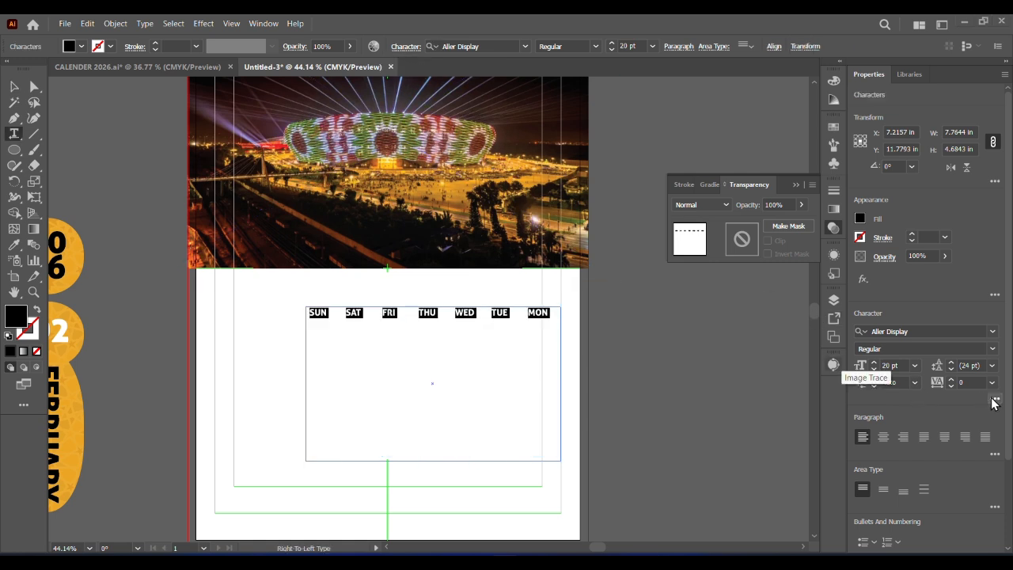
left_click(951, 370)
left_click(952, 362)
left_click(990, 383)
Shift the weekday names' baseline downward using the advanced character settings and finish editing the text
left_click(994, 398)
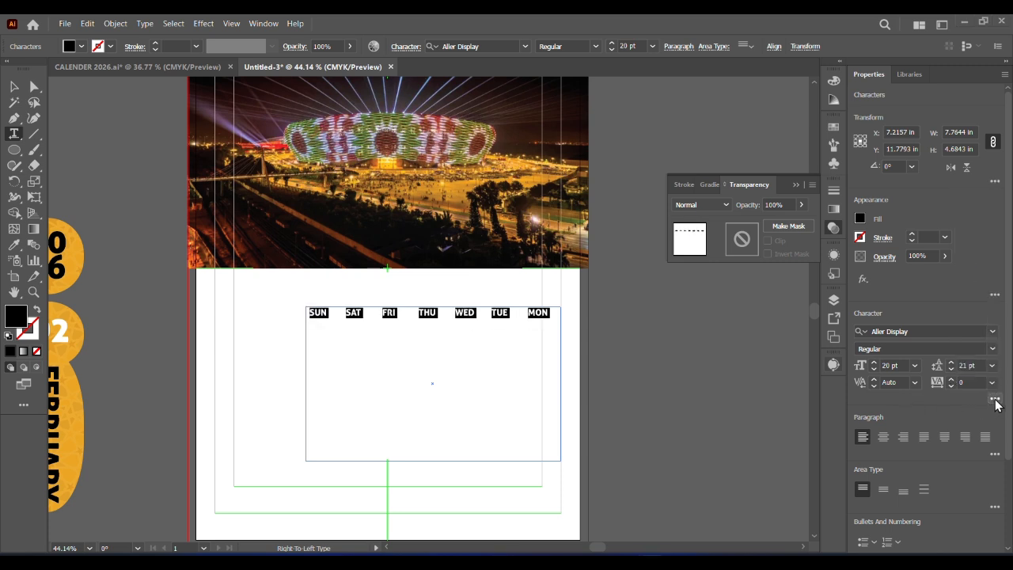
left_click(995, 399)
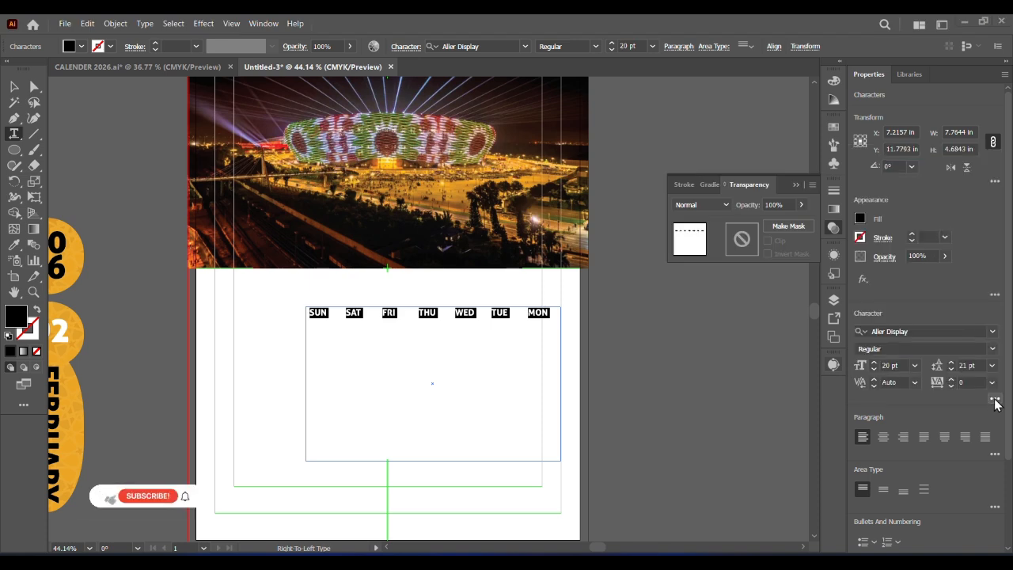
left_click(995, 399)
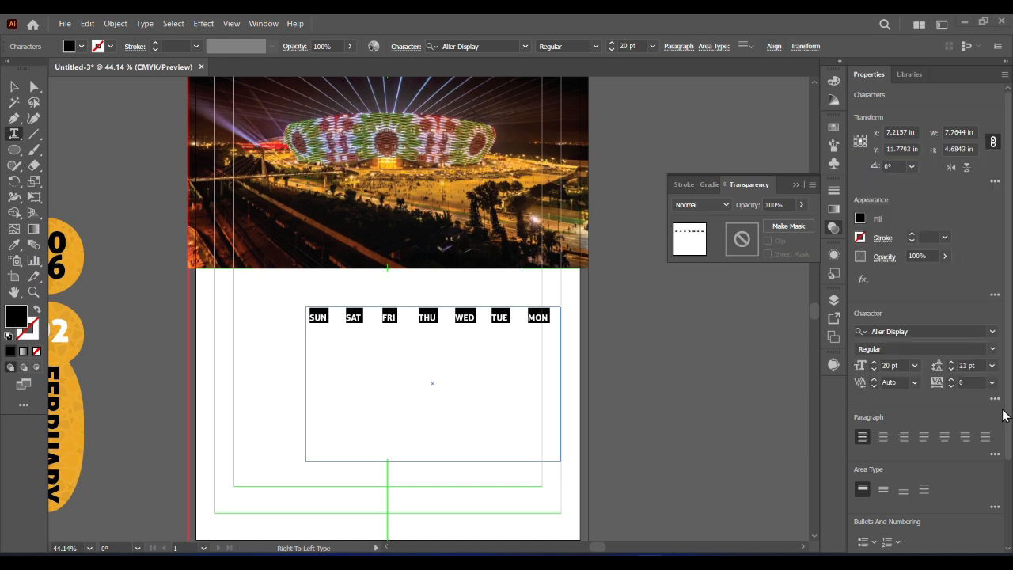
key("ctrl+t")
key("ctrl+t")
left_click(269, 298)
key("v")
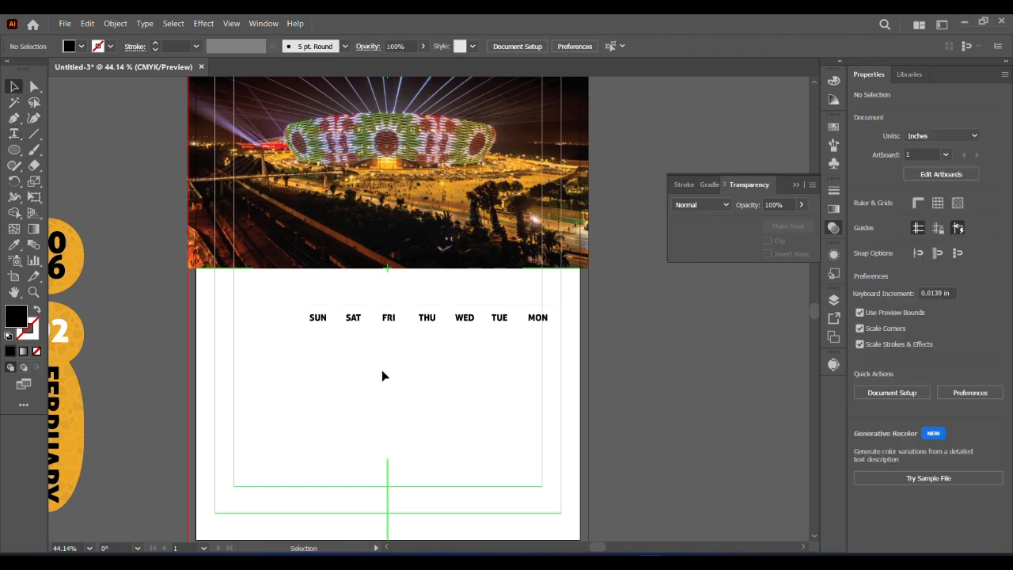
Try a row span of 0.4375 in for the weekday grid in the area type options
left_click(357, 323)
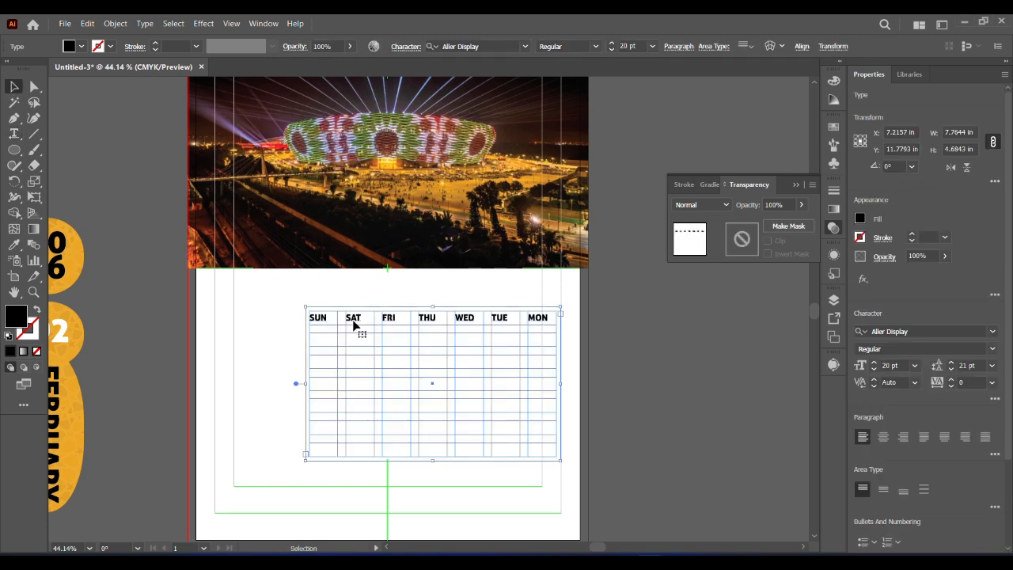
left_click(144, 23)
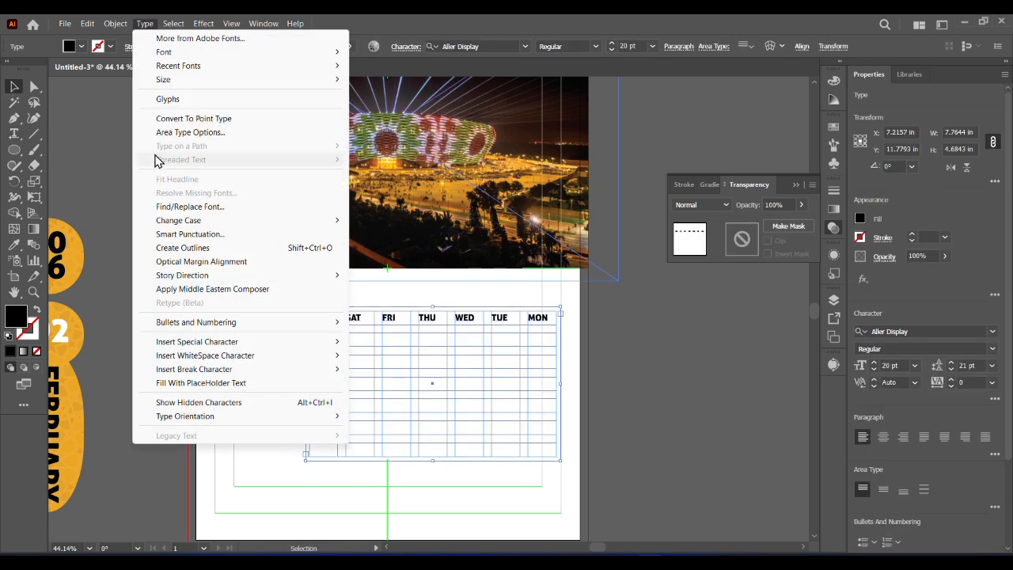
left_click(206, 130)
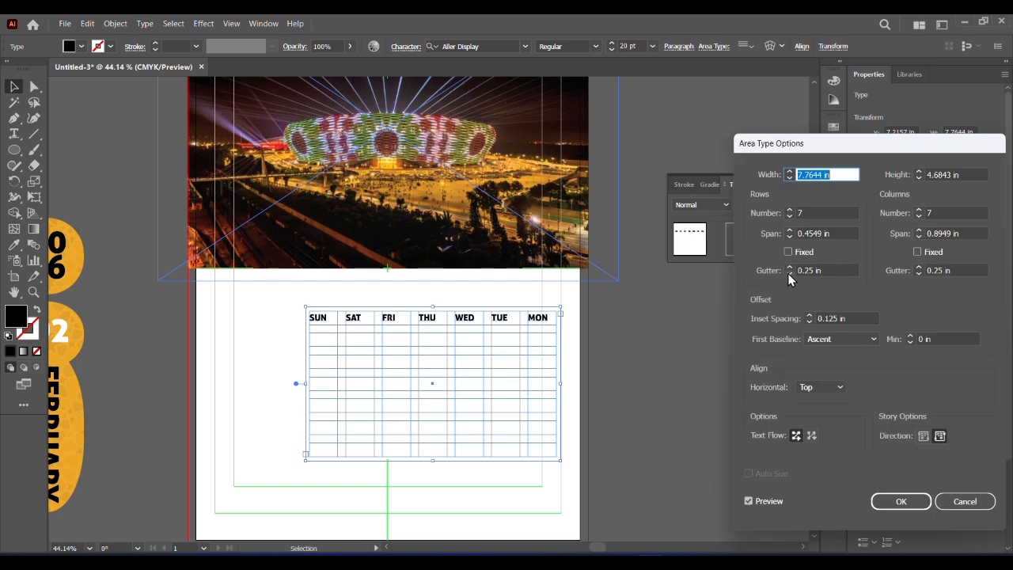
left_click(788, 273)
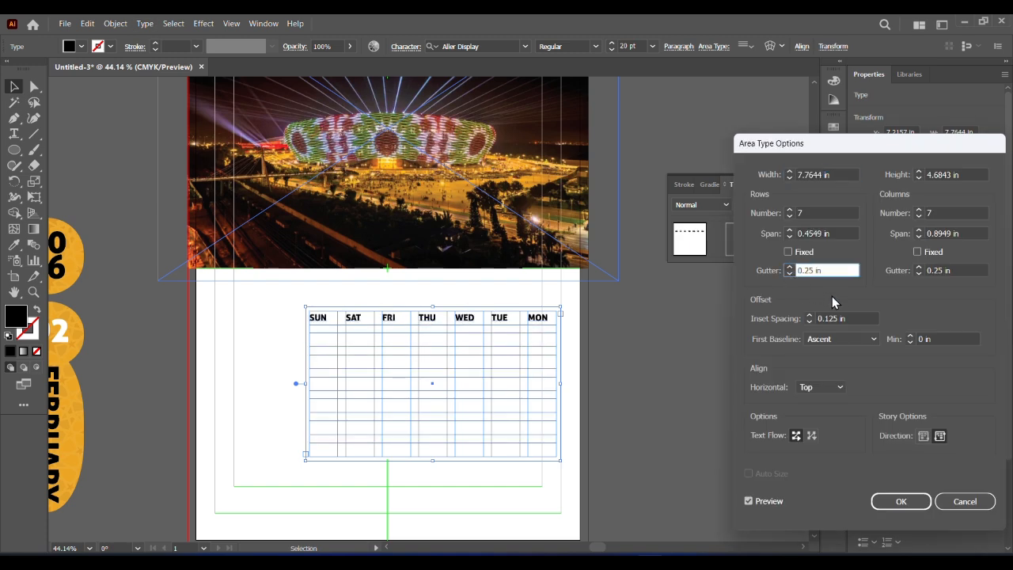
left_click(790, 237)
left_click(789, 230)
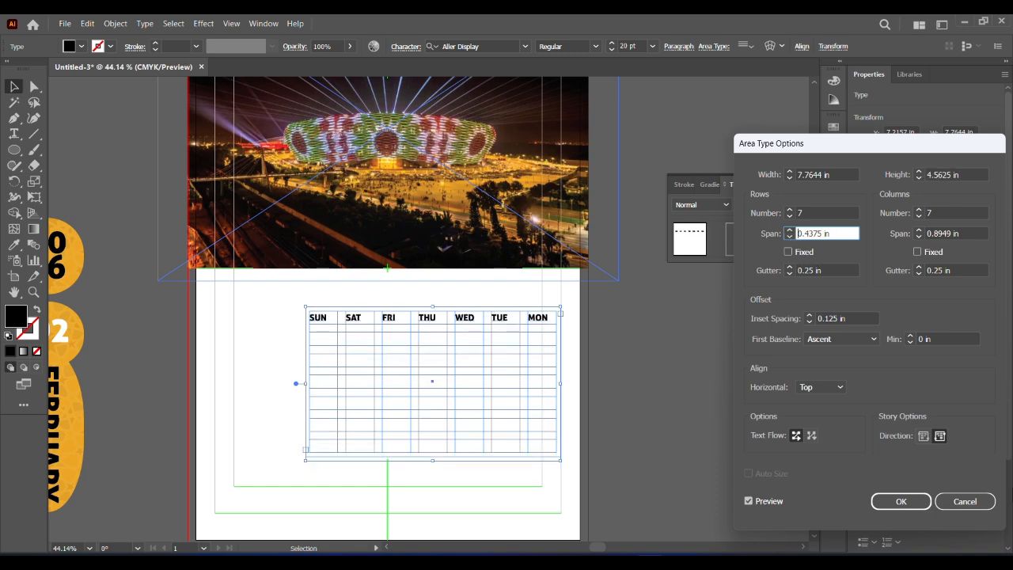
key("Return")
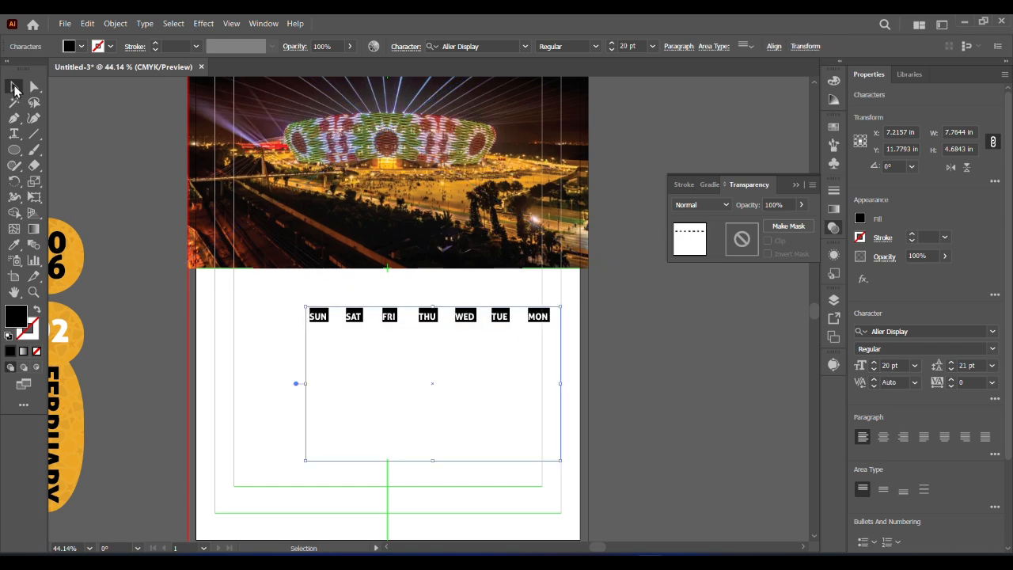
Try enlarging the weekday text area from its upper-left corner to about 8.15 by 4.92 in and adjusting its font size
left_click(12, 89)
left_click(540, 326)
left_click(308, 333)
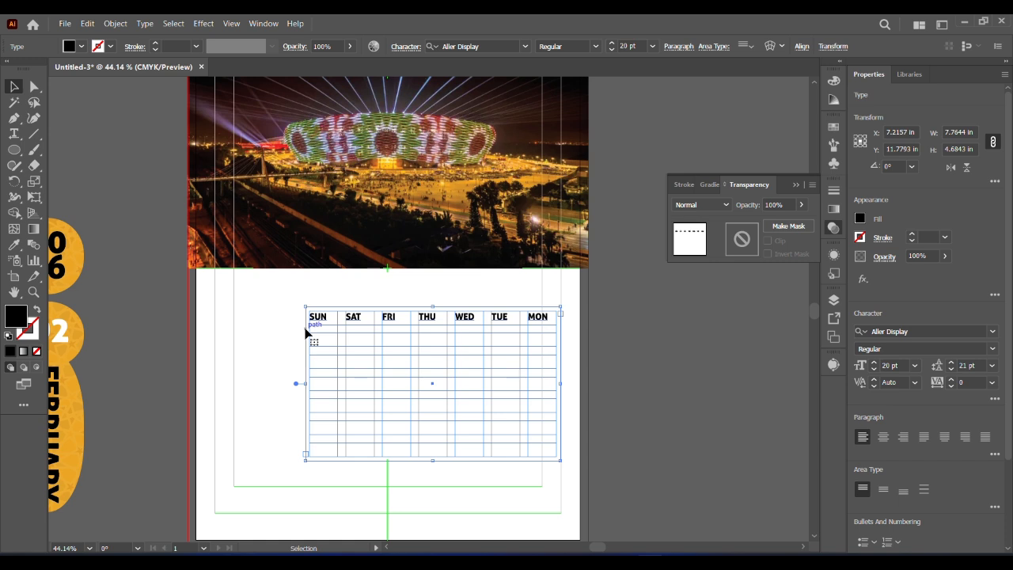
left_click_drag(306, 307, 293, 300)
left_click(611, 49)
left_click(611, 49)
left_click(611, 49)
left_click(611, 43)
left_click(611, 42)
left_click(611, 42)
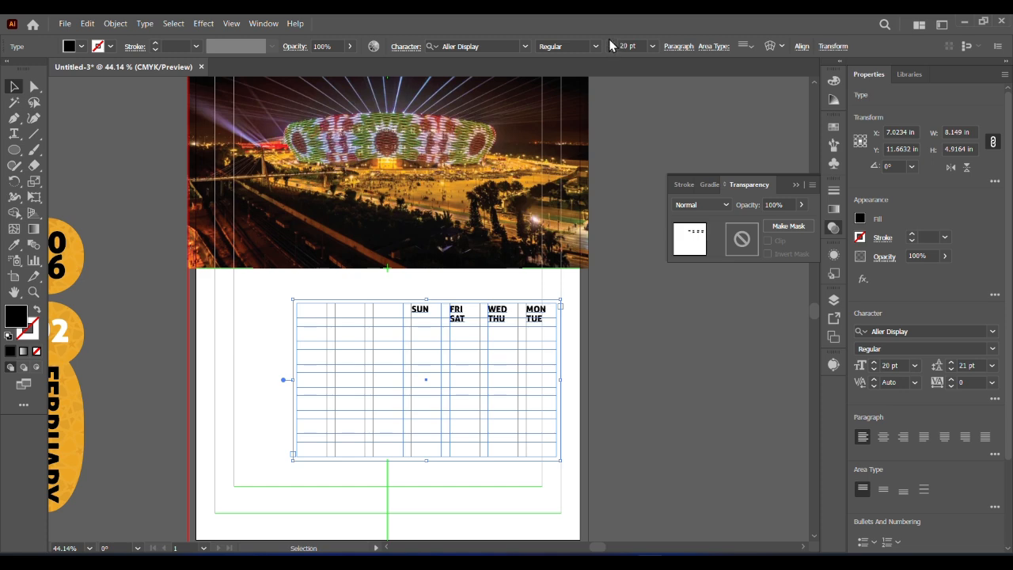
Undo the font size changes and the enlargement of the weekday text area, and reselect the text area
left_click(772, 383)
key("ctrl+z")
key("ctrl+z")
key("ctrl+z")
key("ctrl+z")
key("ctrl+z")
key("ctrl+z")
key("ctrl+z")
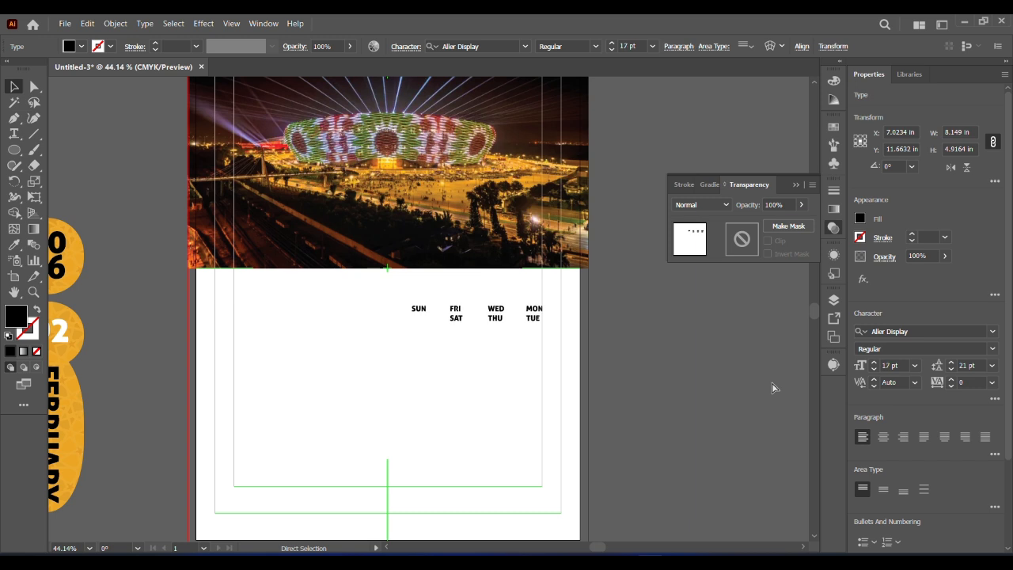
left_click(694, 410)
left_click(538, 323)
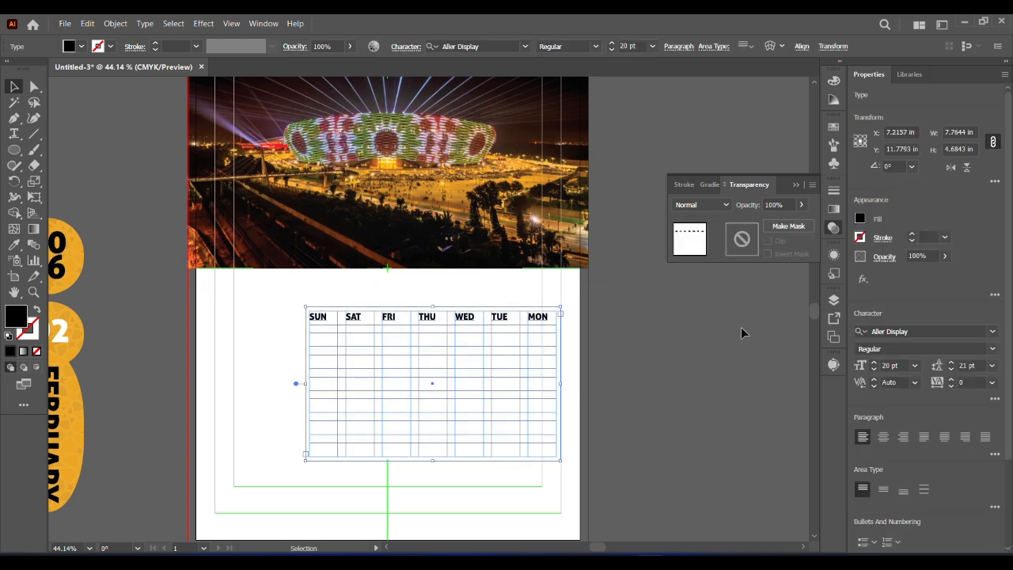
Show the rulers and place a vertical guide along the left edge of the SUN column in the weekday grid
key("ctrl+r")
left_click_drag(217, 391, 305, 402)
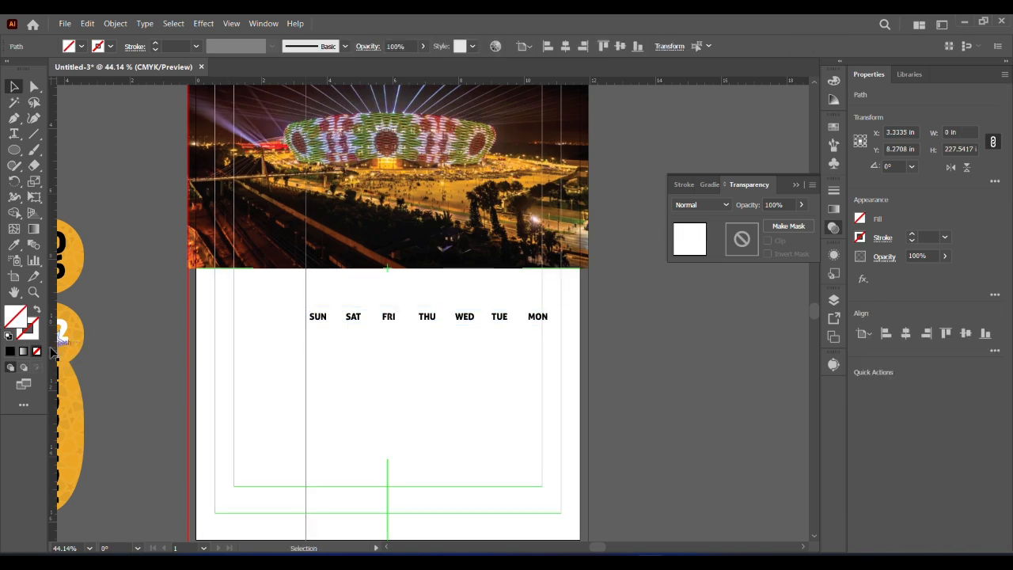
left_click(669, 389)
left_click(538, 326)
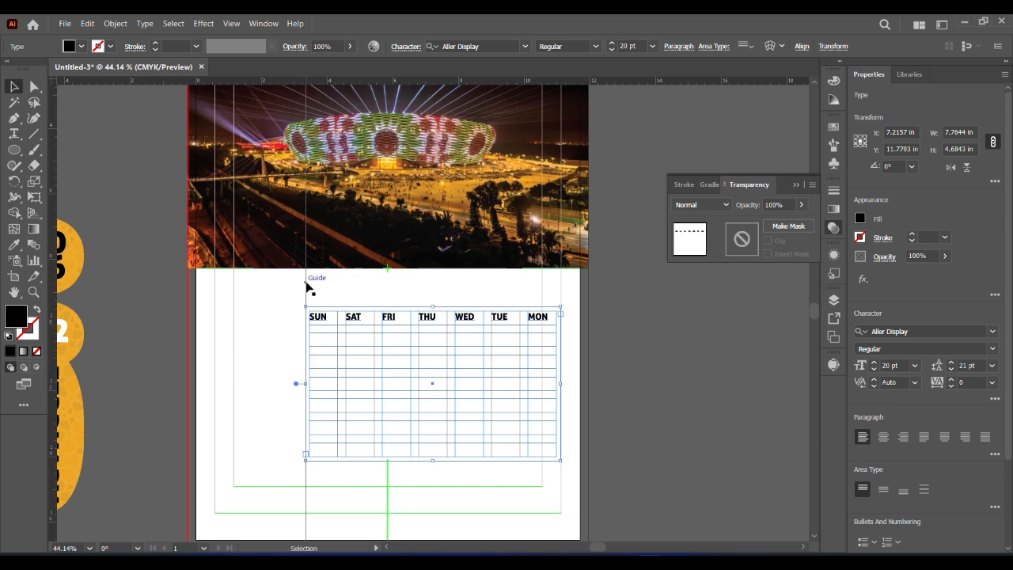
left_click(317, 284)
left_click_drag(306, 296, 310, 297)
left_click(354, 325)
Place a vertical guide along the right edge of the MON column in the weekday grid
left_click(34, 293)
left_click_drag(426, 360, 468, 424)
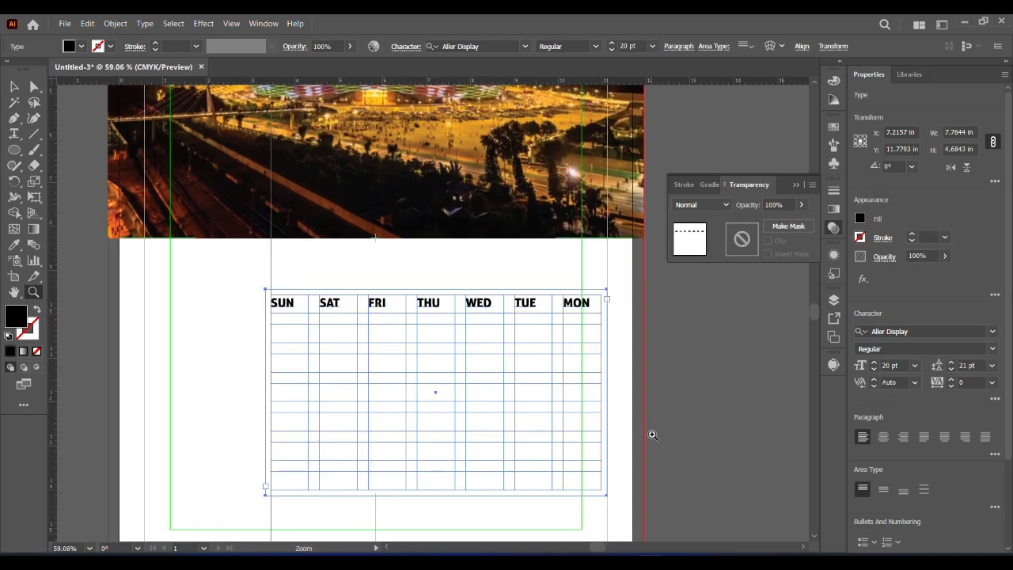
left_click(16, 90)
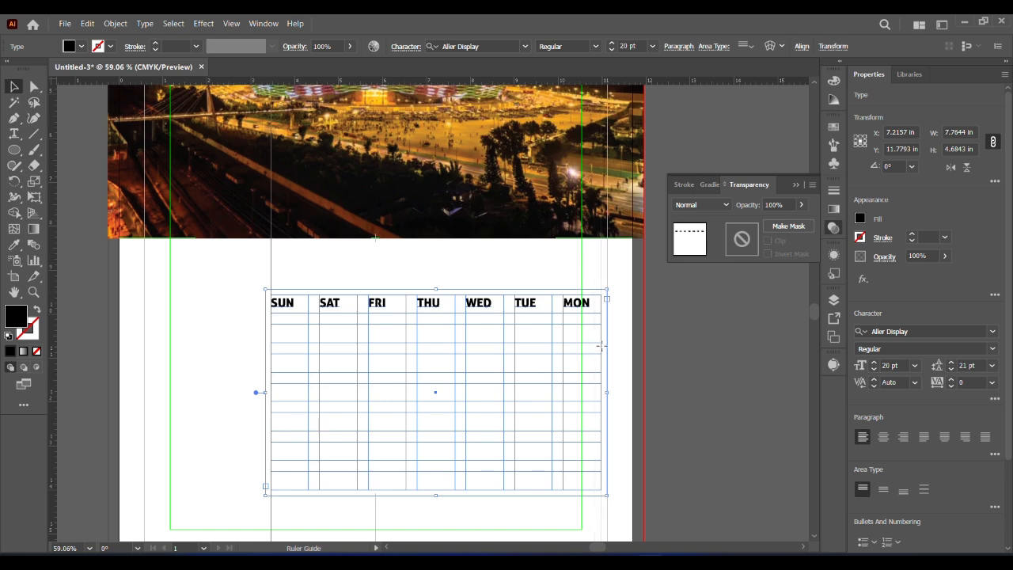
left_click(600, 346)
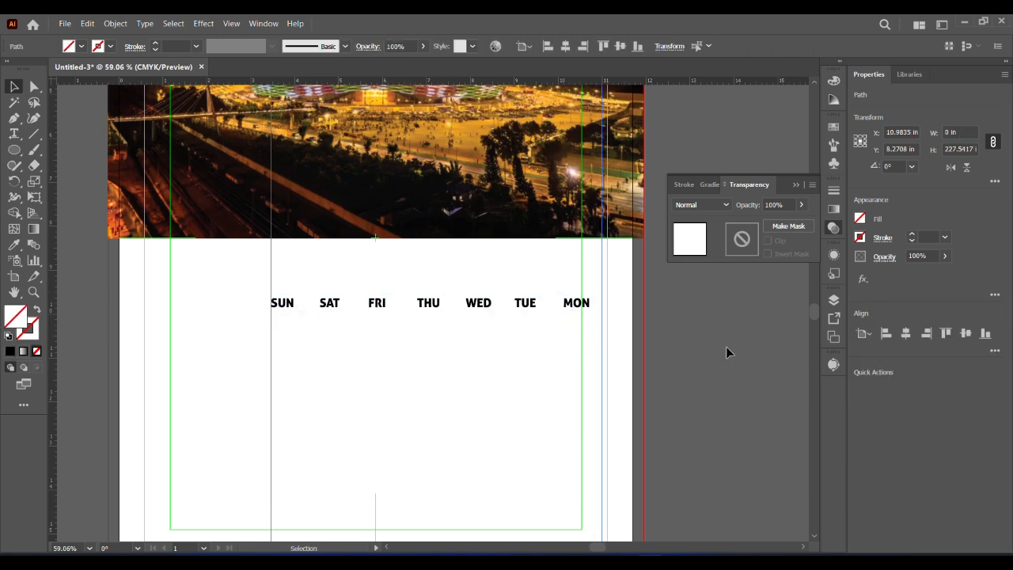
Place horizontal guides along the top and bottom edges of the weekday grid
left_click(432, 310)
left_click_drag(439, 273, 440, 296)
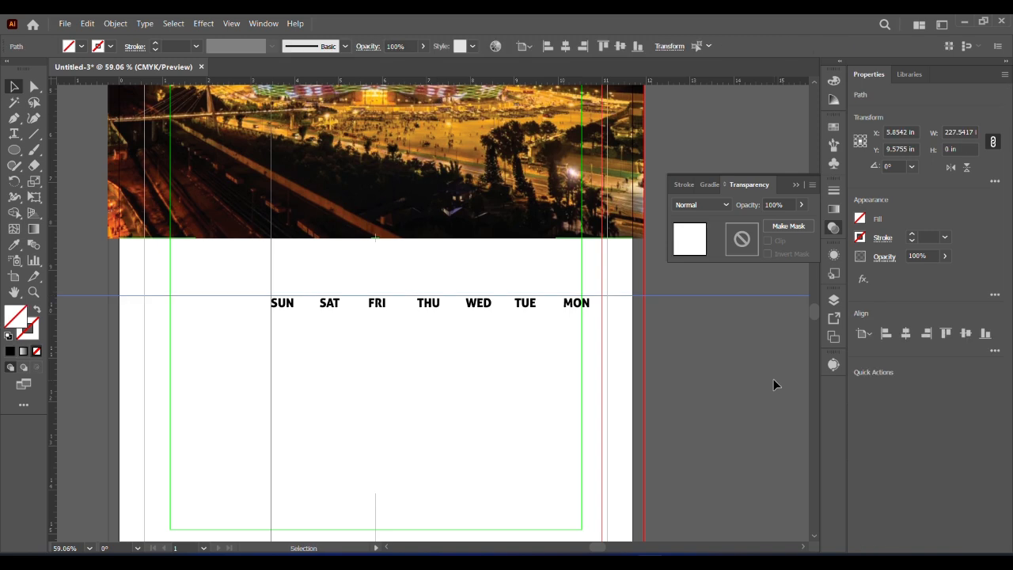
left_click(432, 311)
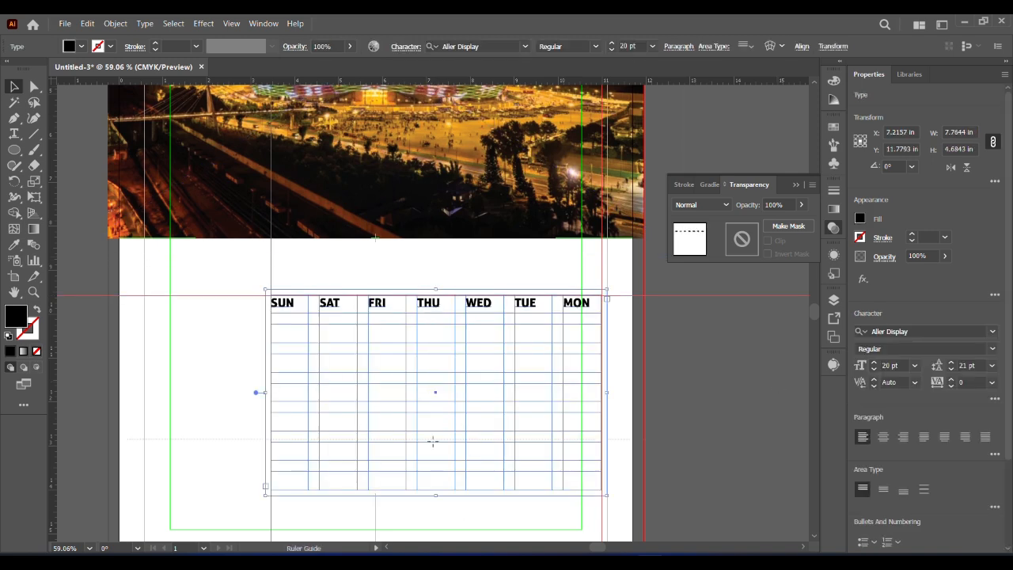
left_click(436, 488)
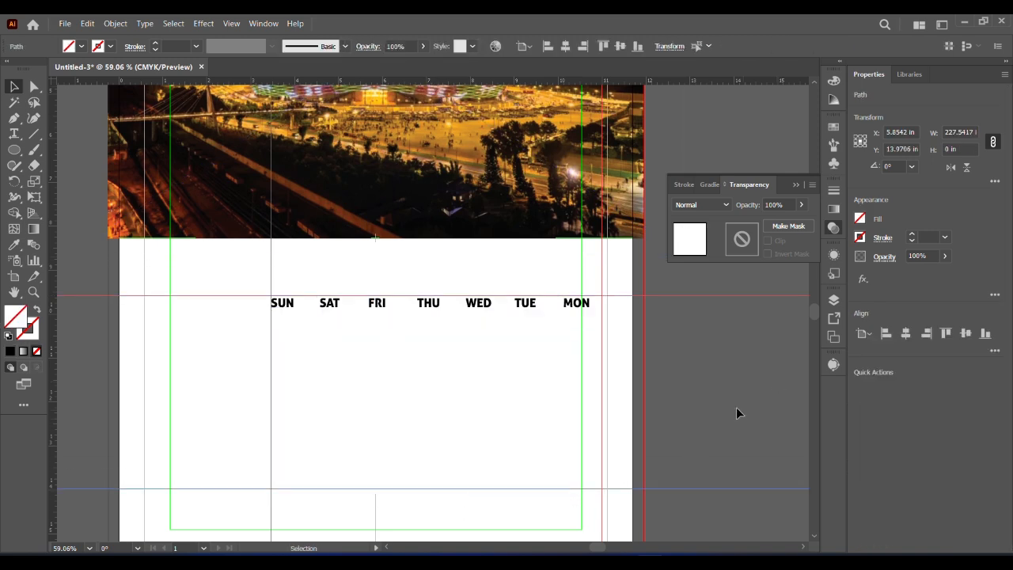
Center-align all the weekday names in their columns and finish editing the text
left_click(336, 313)
left_click(331, 307)
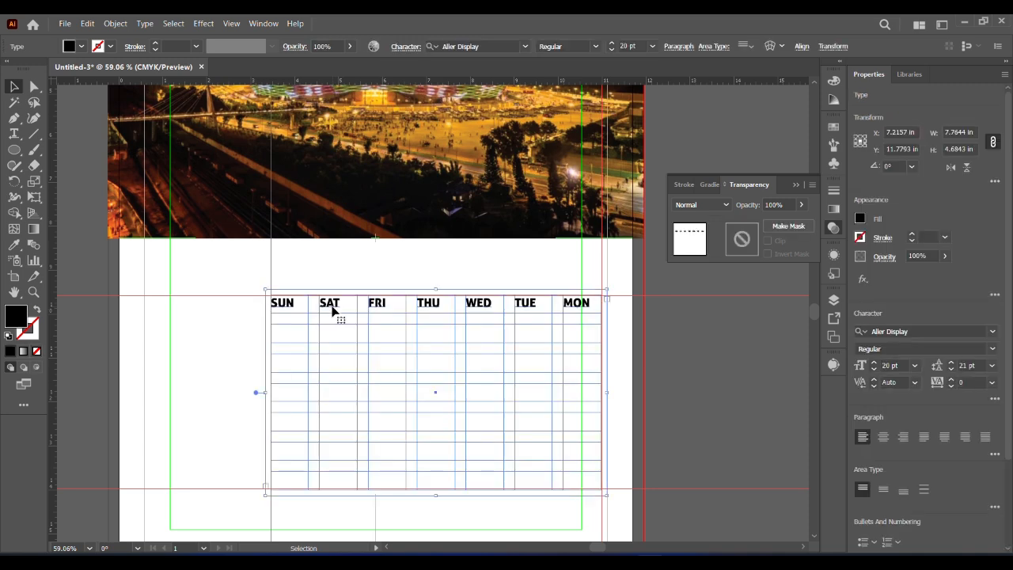
double_click(580, 308)
left_click_drag(590, 305, 297, 306)
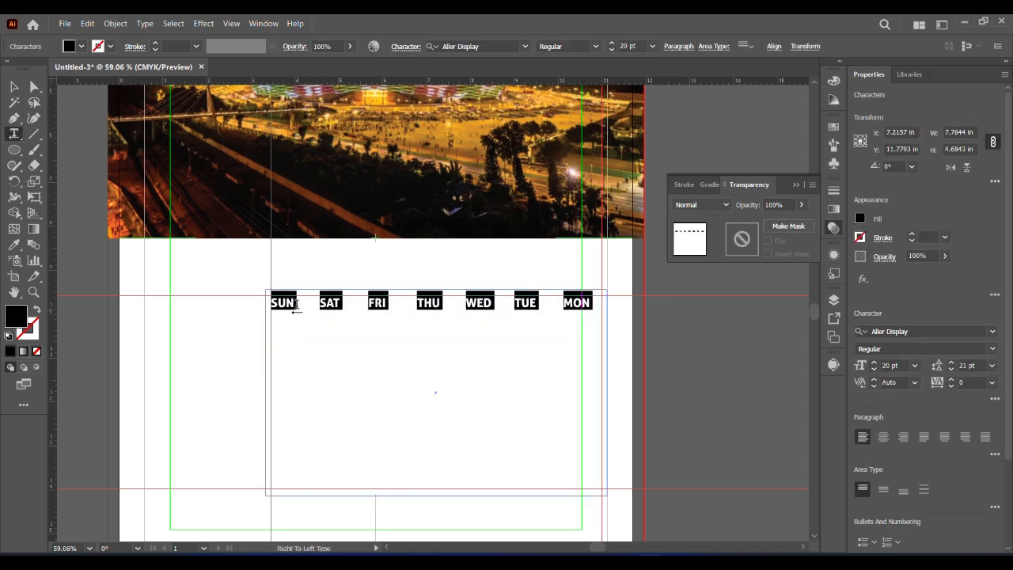
left_click(884, 439)
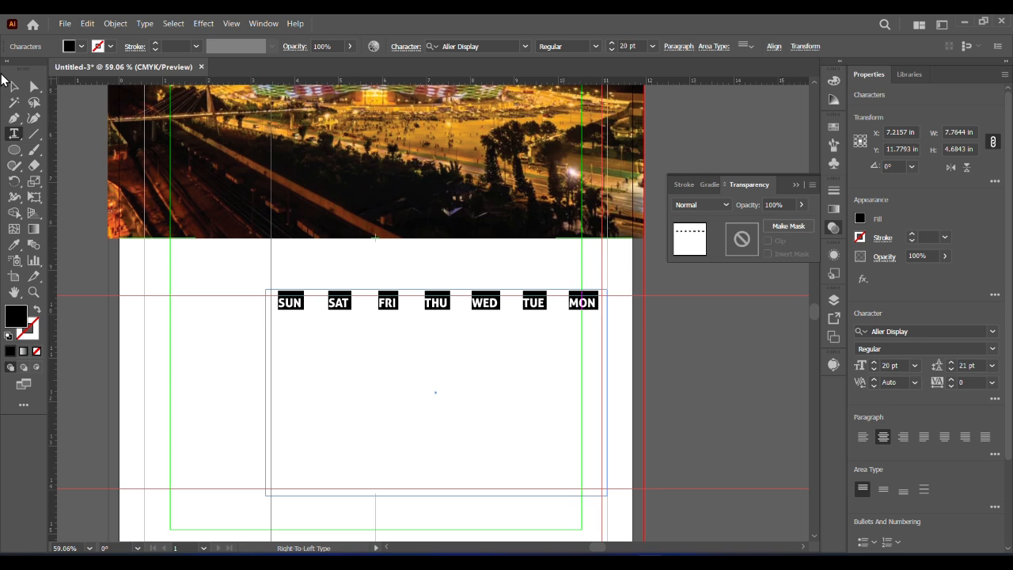
left_click(13, 85)
Draw a black rectangle of about 7.53 by 4.4 in filling the area between the four guides
left_click_drag(14, 149, 48, 150)
mouse_move(271, 296)
left_mouse_down()
mouse_move(474, 448)
mouse_move(602, 489)
left_mouse_up()
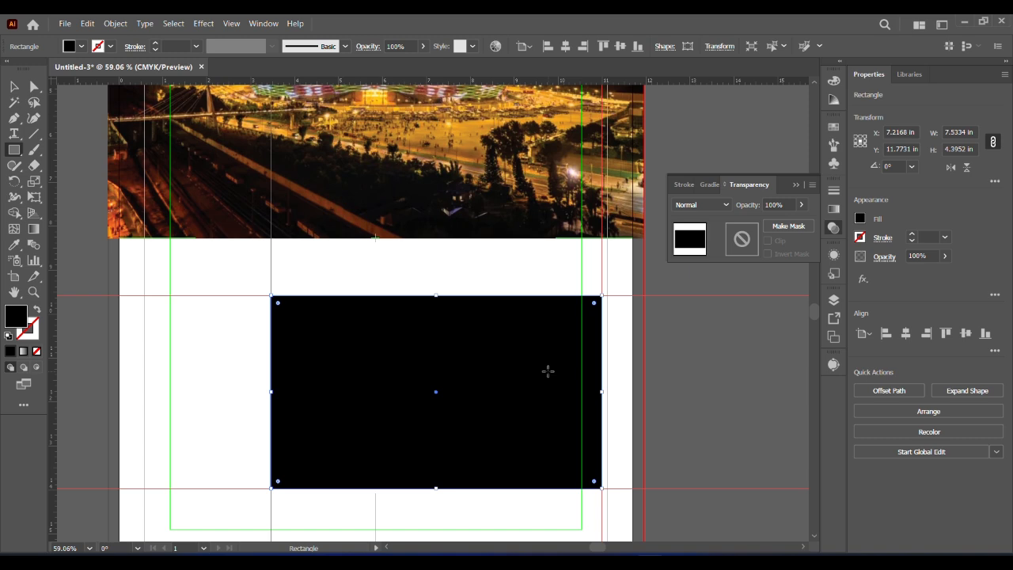
left_click(13, 87)
Try splitting the black rectangle into a grid of 7 rows and 7 columns with 0.125 in gutters
left_click(115, 23)
mouse_move(163, 348)
left_click(380, 490)
left_click_drag(508, 190, 774, 144)
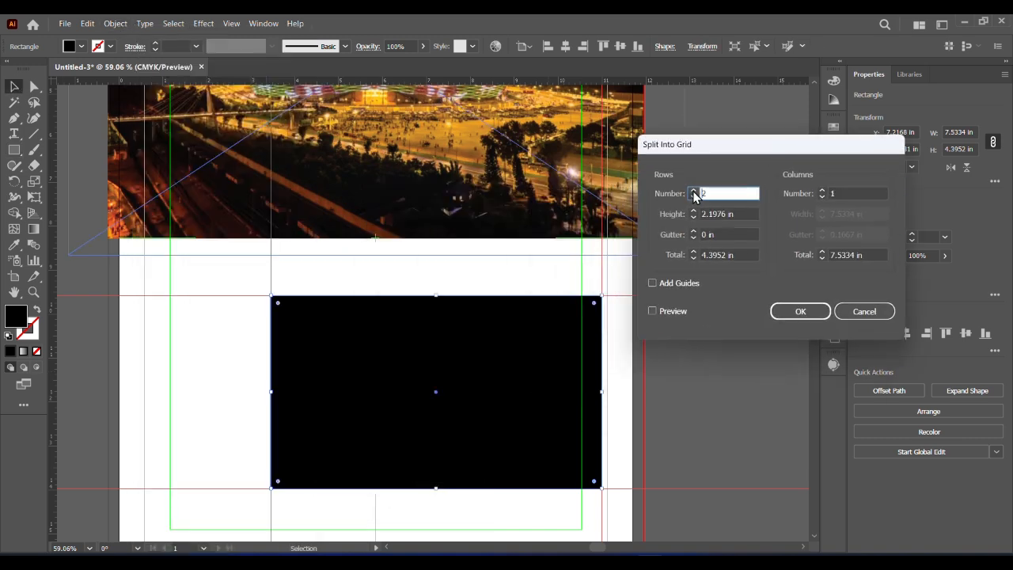
left_click(693, 190)
left_click(653, 311)
double_click(693, 190)
double_click(693, 190)
left_click(694, 197)
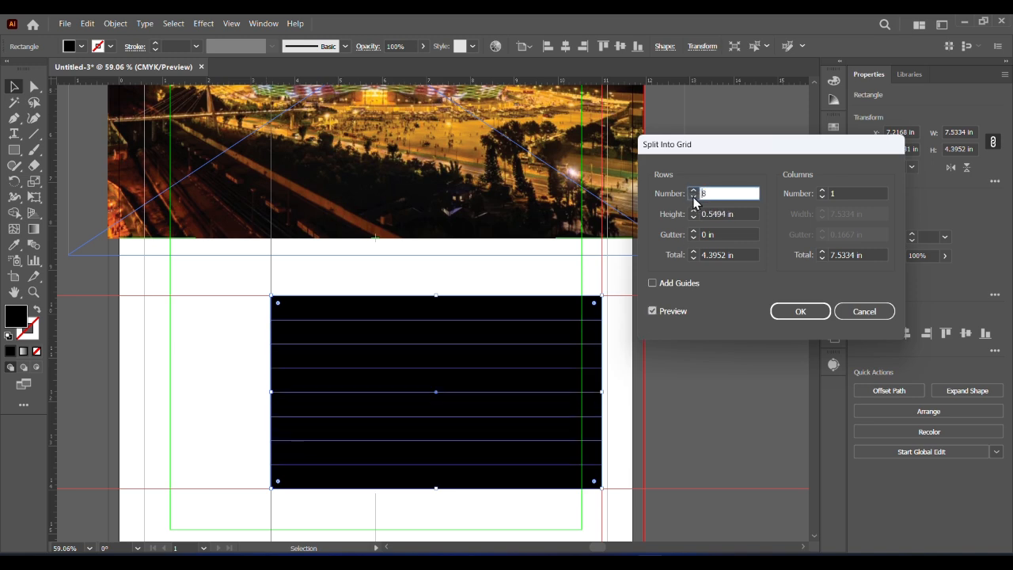
left_click(694, 197)
left_click(822, 190)
type("7")
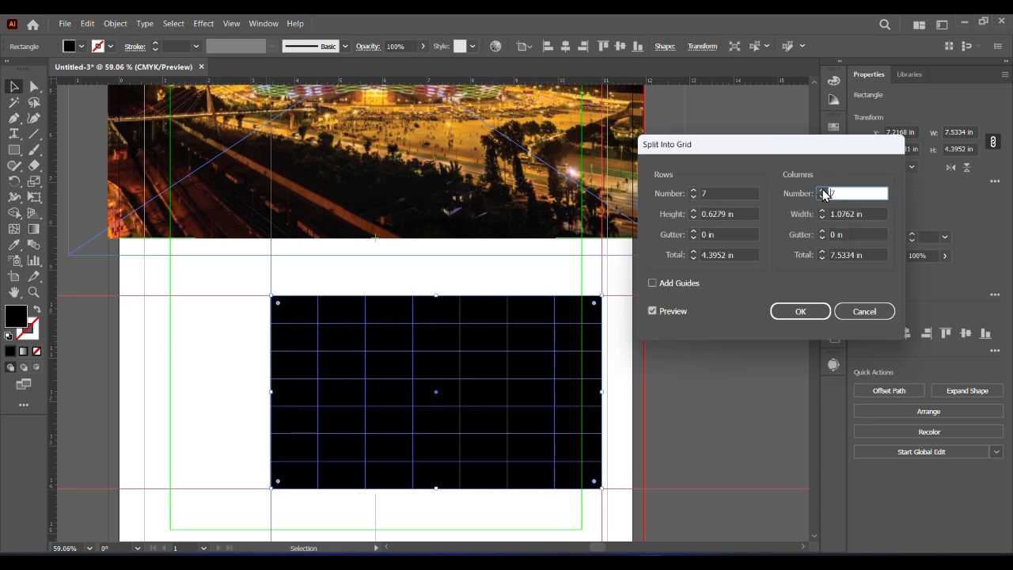
left_click(691, 231)
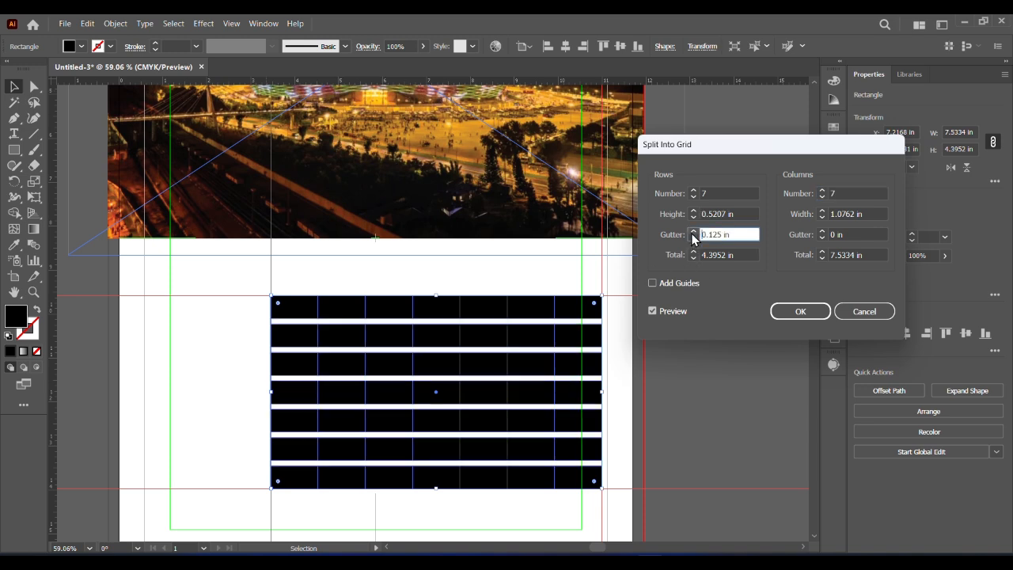
left_click(821, 232)
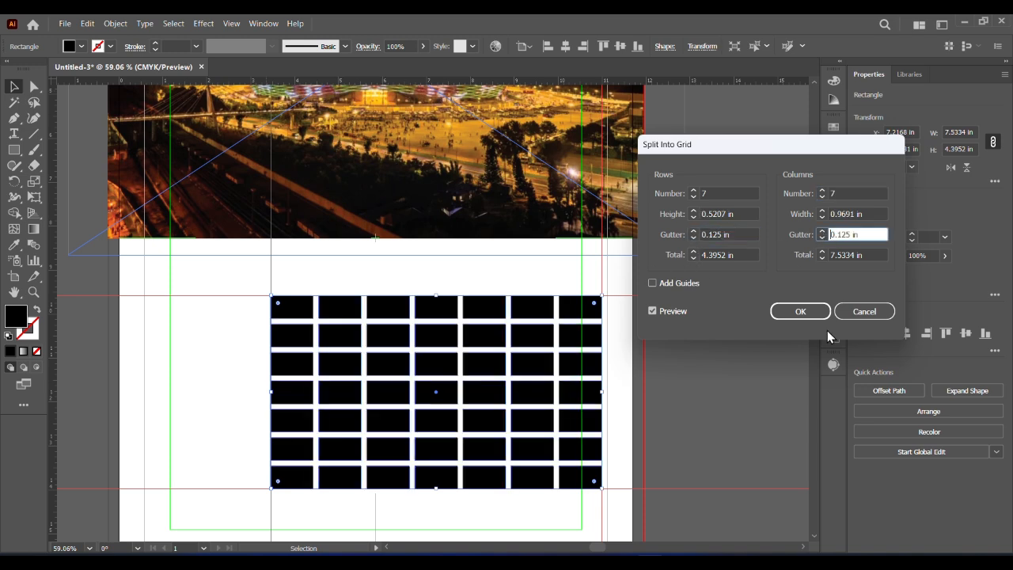
key("Return")
Try sending the grid cells to the back, and undo this along with the split into cells
right_click(438, 348)
mouse_move(473, 494)
left_click(633, 531)
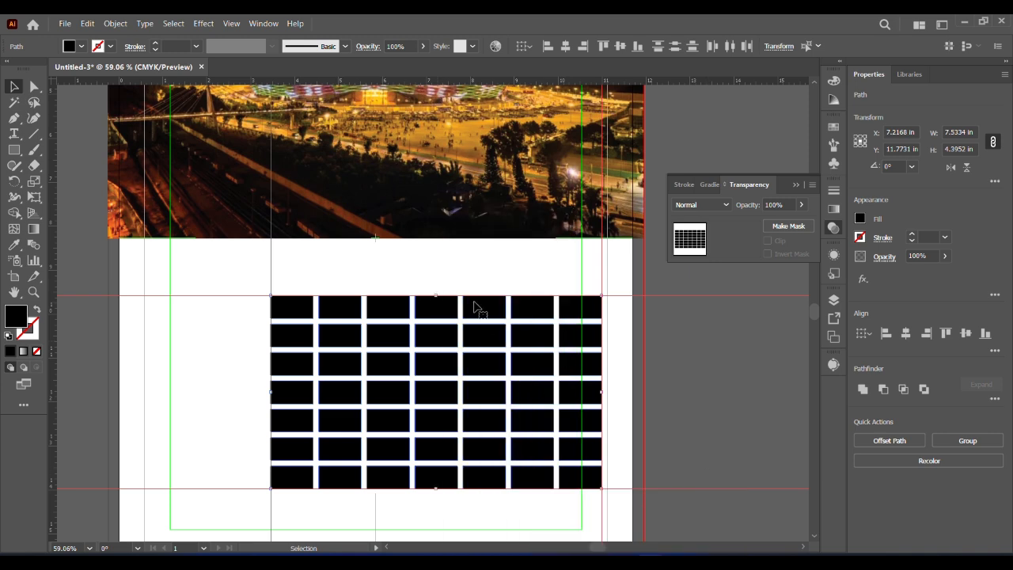
left_click(728, 385)
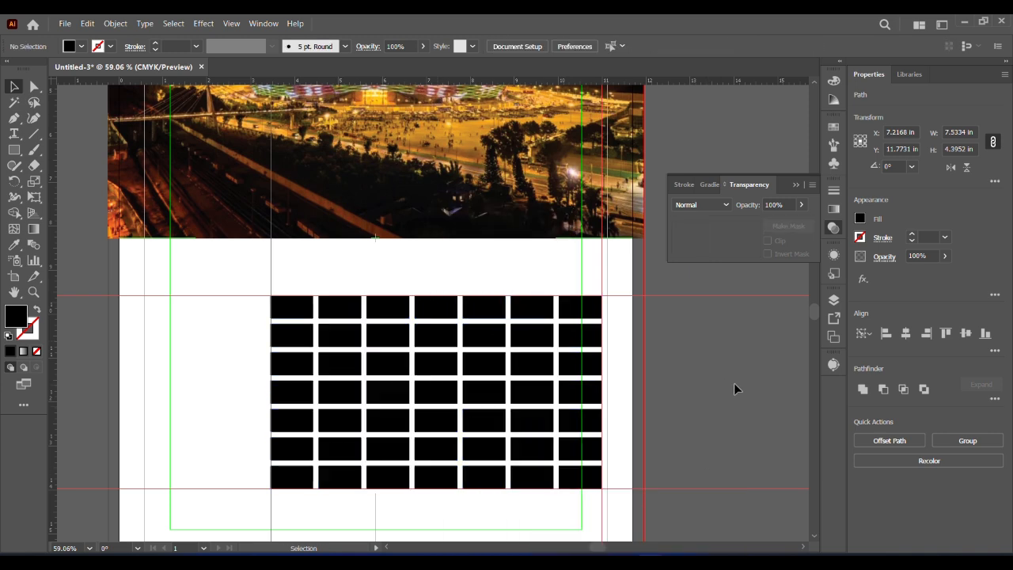
left_click(585, 315)
left_click(703, 330)
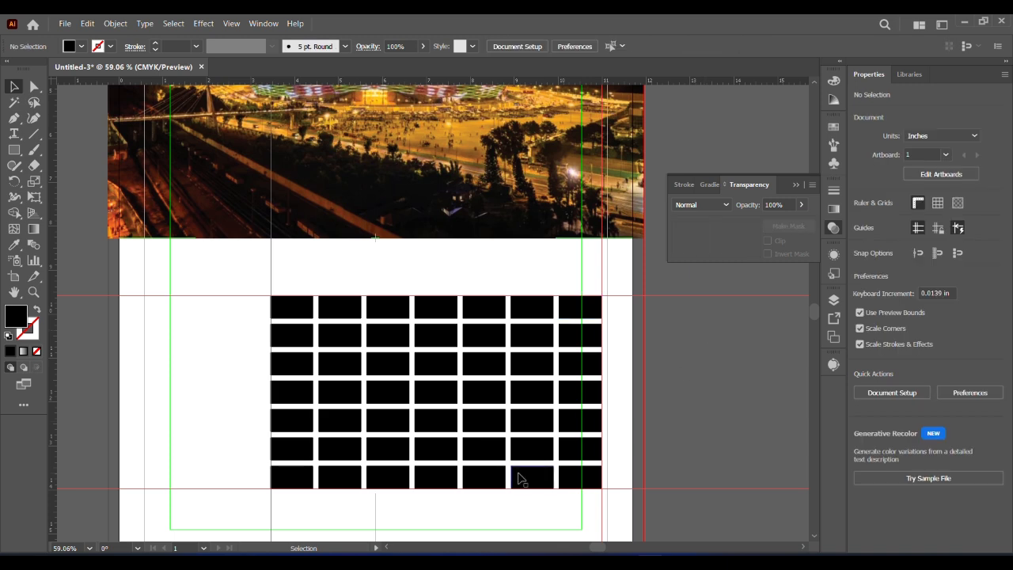
left_click(597, 480)
left_click(677, 421)
key("ctrl+z")
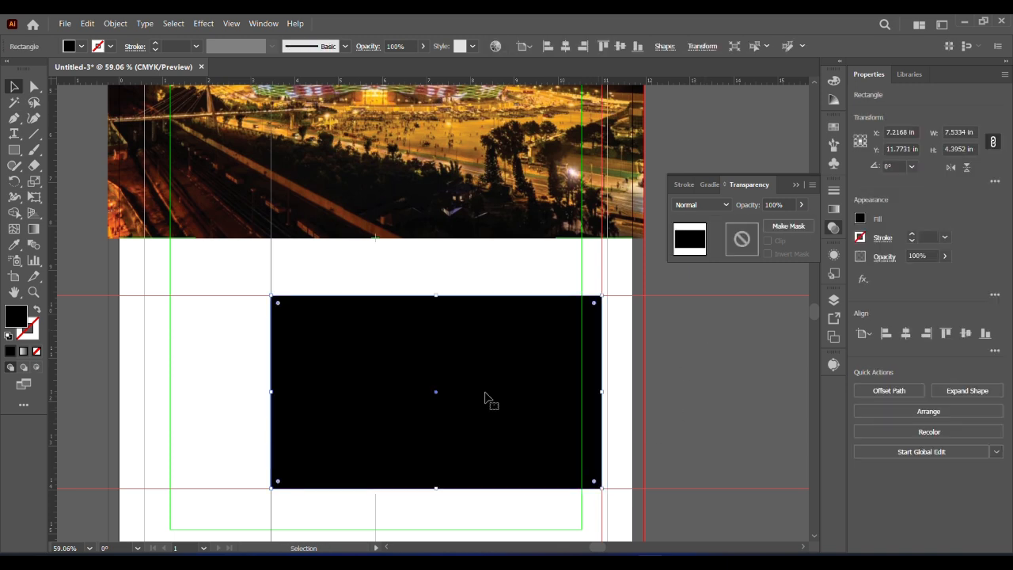
Split the black rectangle into 7 rows and 7 columns with 0.125 in row and column gutters
left_click(144, 23)
mouse_move(115, 23)
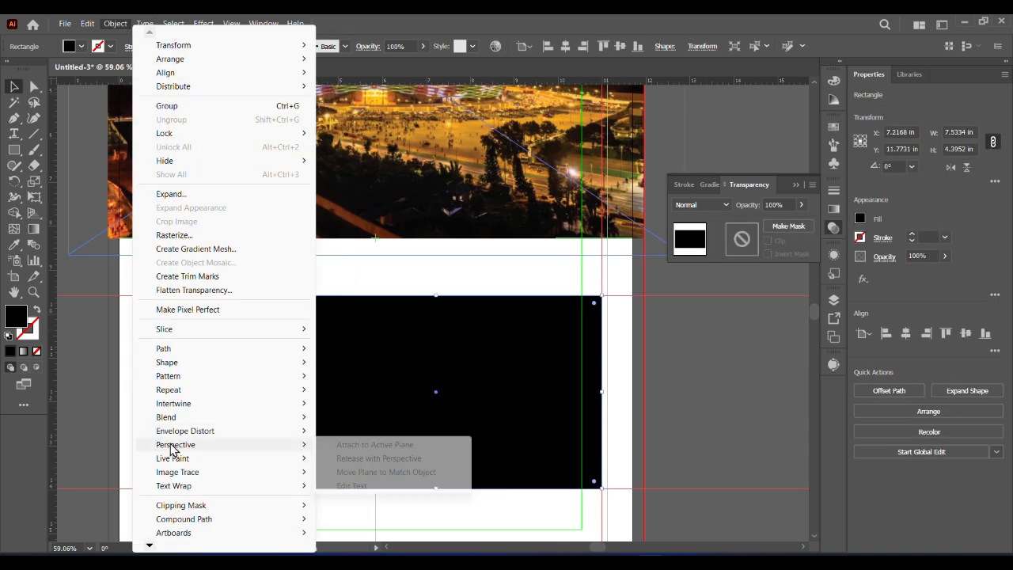
mouse_move(182, 348)
left_click(363, 490)
left_click(693, 190)
left_click(822, 190)
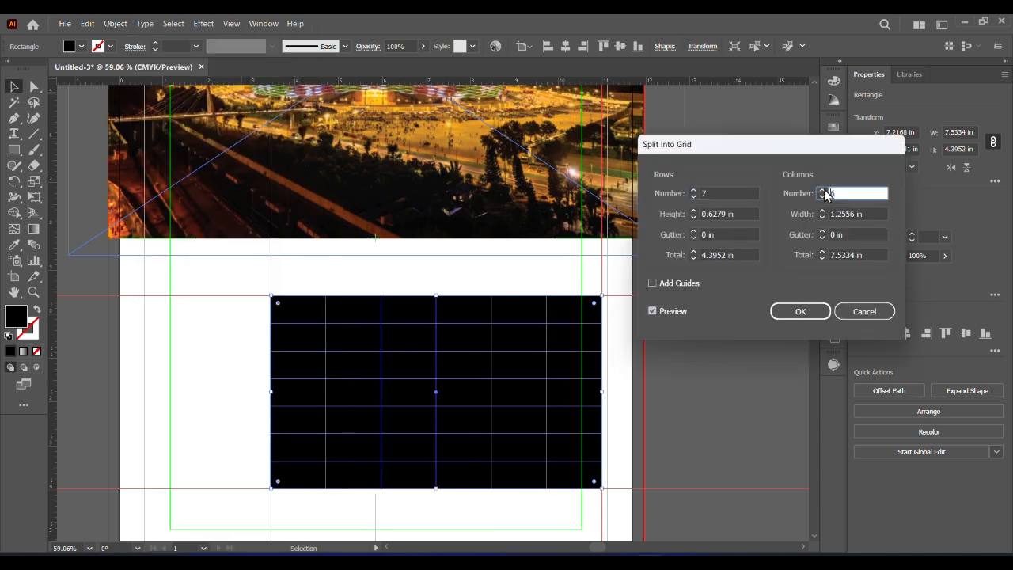
left_click(694, 232)
left_click(823, 231)
left_click(801, 311)
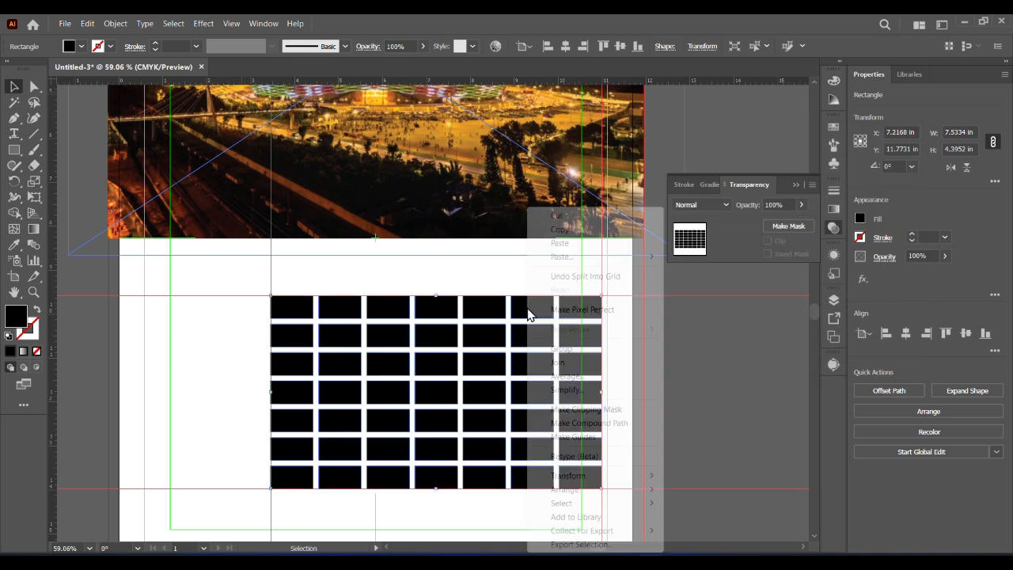
Group the grid cells and lower the group's opacity to 46%
right_click(527, 307)
left_click(560, 351)
left_click(945, 256)
left_click_drag(950, 274, 916, 275)
left_click(688, 349)
Try bringing the translucent cell group forward in the stacking order, and undo the last change
double_click(536, 312)
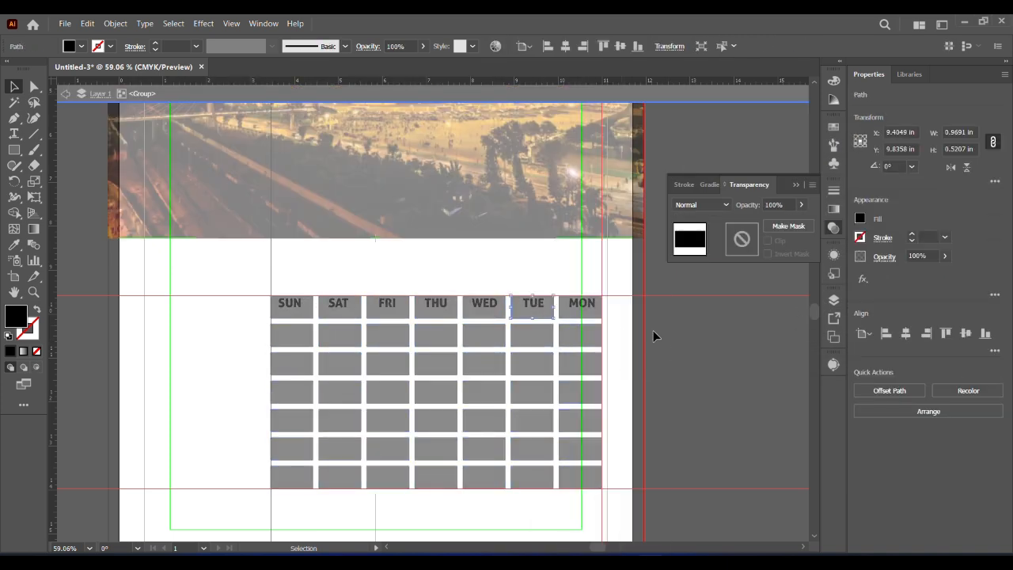
double_click(695, 341)
right_click(437, 349)
mouse_move(474, 280)
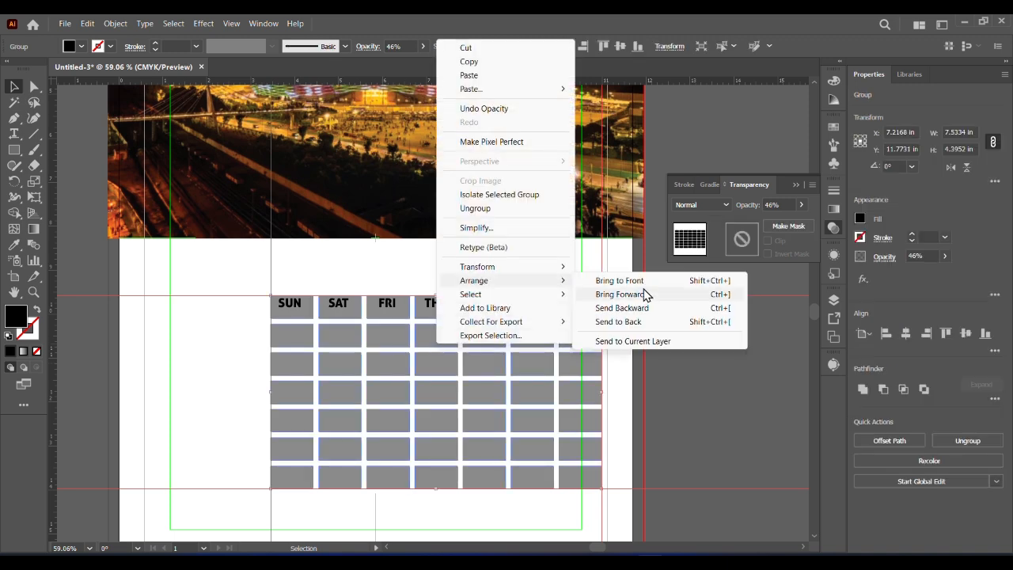
left_click(629, 286)
left_click(690, 357)
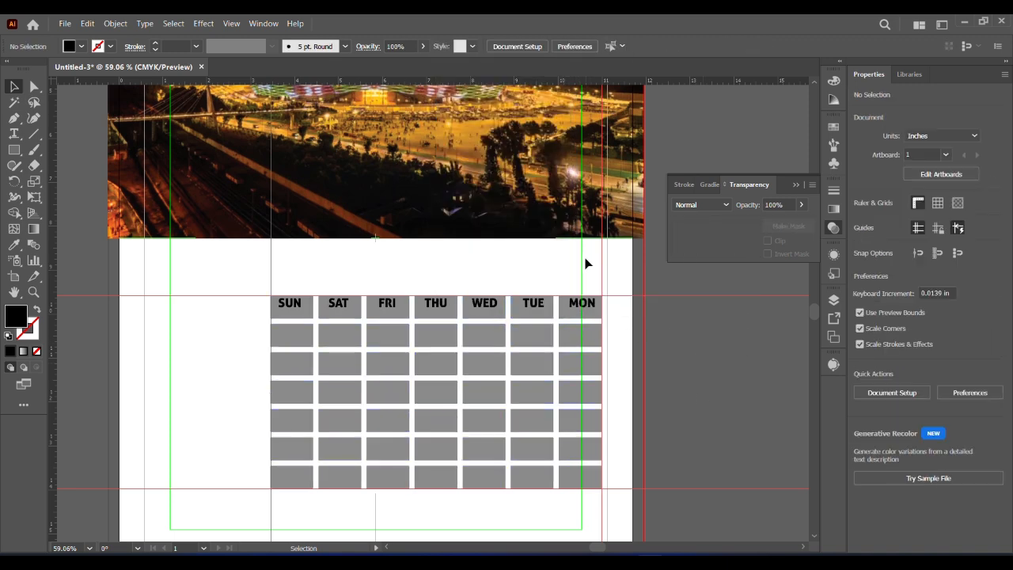
left_click(593, 313)
double_click(590, 304)
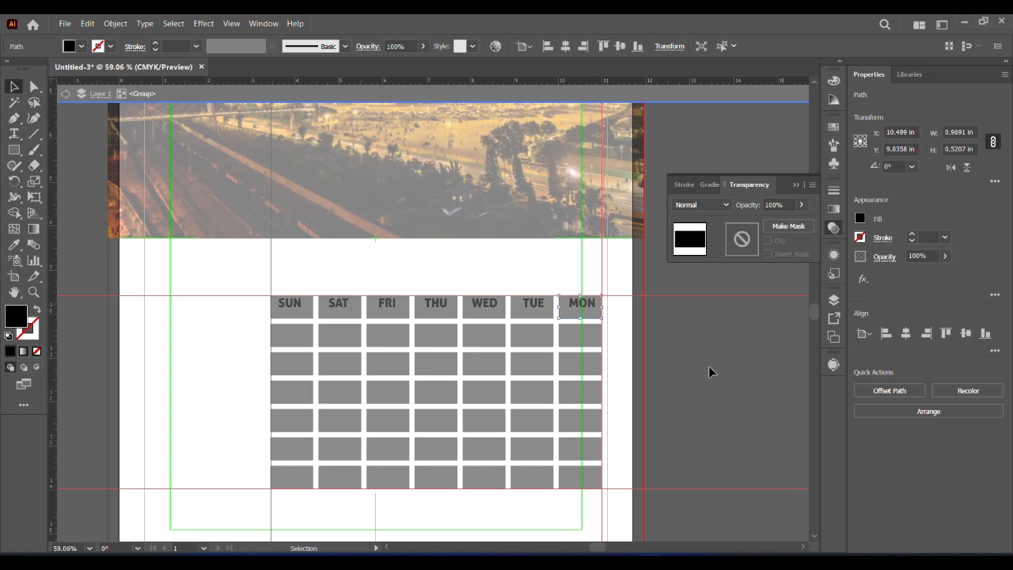
key("ctrl+z")
right_click(473, 341)
left_click(728, 333)
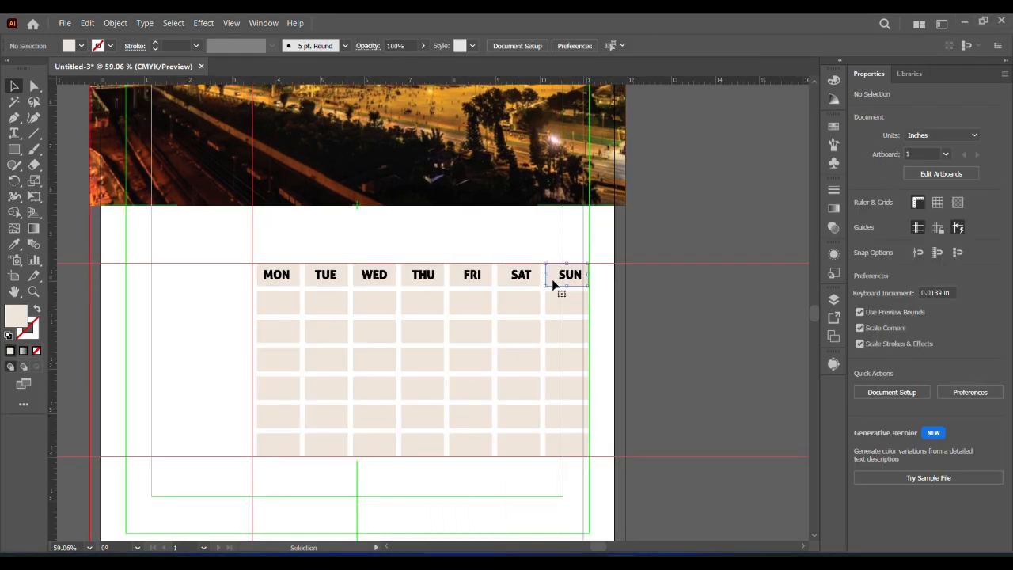
Select all seven cells of the SUN column and fill them with red sampled with the Eyedropper
left_click(554, 280)
left_click(559, 305, "shift")
left_click(562, 334, "shift")
left_click(564, 362, "shift")
left_click(566, 390, "shift")
left_click(568, 421, "shift")
left_click(568, 447, "shift")
left_click_drag(130, 324, 369, 337)
left_click_drag(266, 370, 133, 126)
key("i")
left_click(82, 200)
key("v")
left_click(611, 480)
Color the weekday name SUN white
left_click_drag(437, 384, 596, 507)
double_click(632, 248)
left_click(80, 46)
left_click(35, 69)
left_click(756, 353)
Color the weekday name SAT red by sampling the Sunday cells' color with the Eyedropper
left_click(564, 242)
key("i")
left_click(649, 279)
key("v")
Fill the header cells from MON to SAT with a darker beige sampled with the Eyedropper
left_click(64, 94)
left_click(63, 94)
left_click(63, 94)
left_click(267, 250)
left_click(330, 250, "shift")
left_click(380, 250, "shift")
left_click(432, 250, "shift")
left_click(480, 250, "shift")
left_click(544, 250, "shift")
key("z")
left_click_drag(185, 315, 95, 317)
left_click(15, 244)
left_click(228, 199)
left_click(14, 86)
left_click(492, 234)
left_click_drag(497, 240, 214, 197)
key("z")
left_click_drag(396, 322, 499, 410)
key("t")
left_click(676, 296)
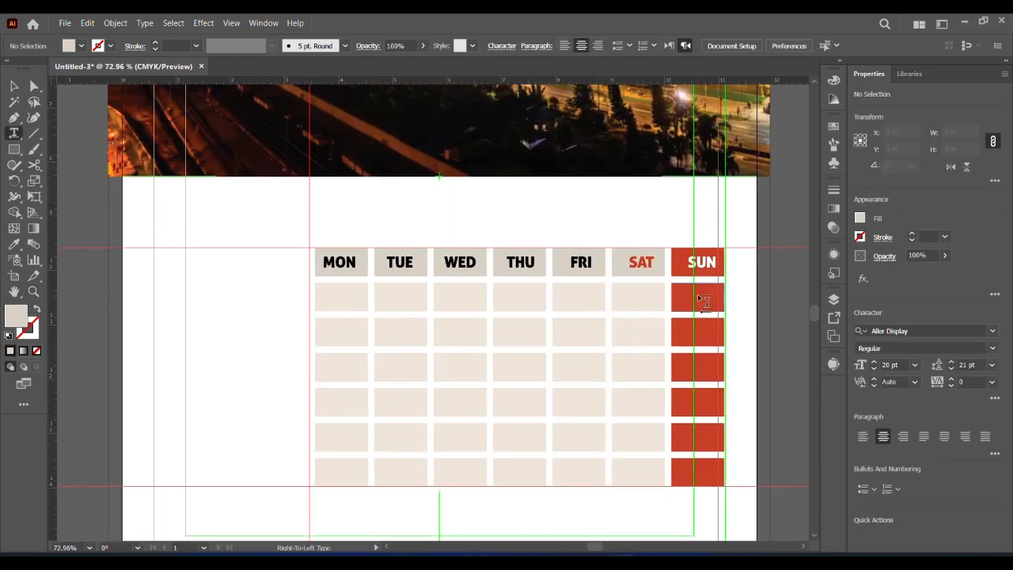
left_click(14, 86)
key("Delete")
Add the date 1 as text in the first cell below SUN, center it there and color it white
left_click(15, 133)
left_click(697, 306)
type("1")
left_click(15, 86)
left_click(752, 330)
scroll(689, 298, "up", 2)
left_click_drag(704, 314, 706, 307)
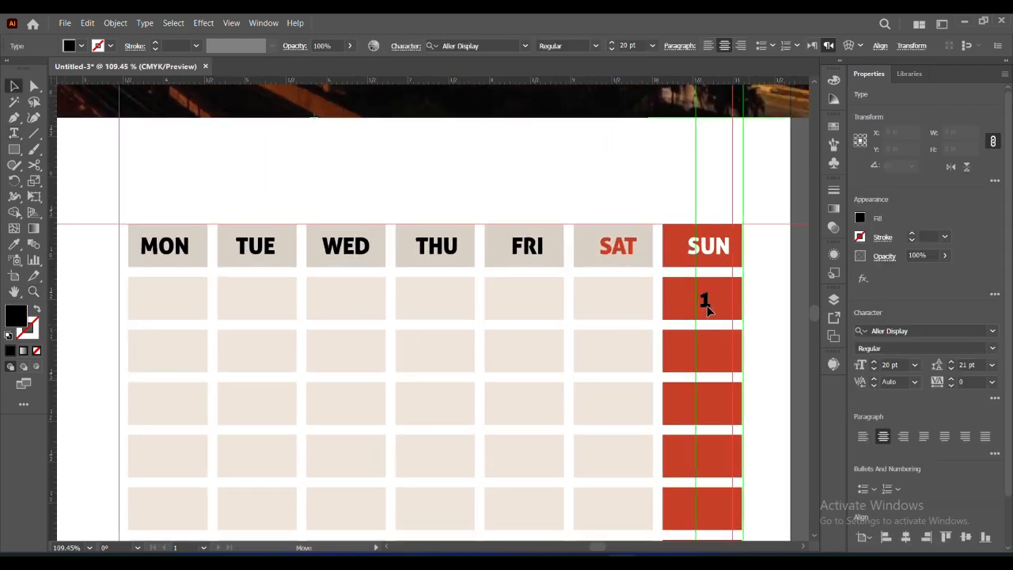
left_click(81, 46)
left_click(38, 67)
left_click(810, 417)
Copy the date into the second cell below MON, change the copy to 2 and color it black
left_click_drag(167, 363, 169, 361)
double_click(166, 356)
type("2")
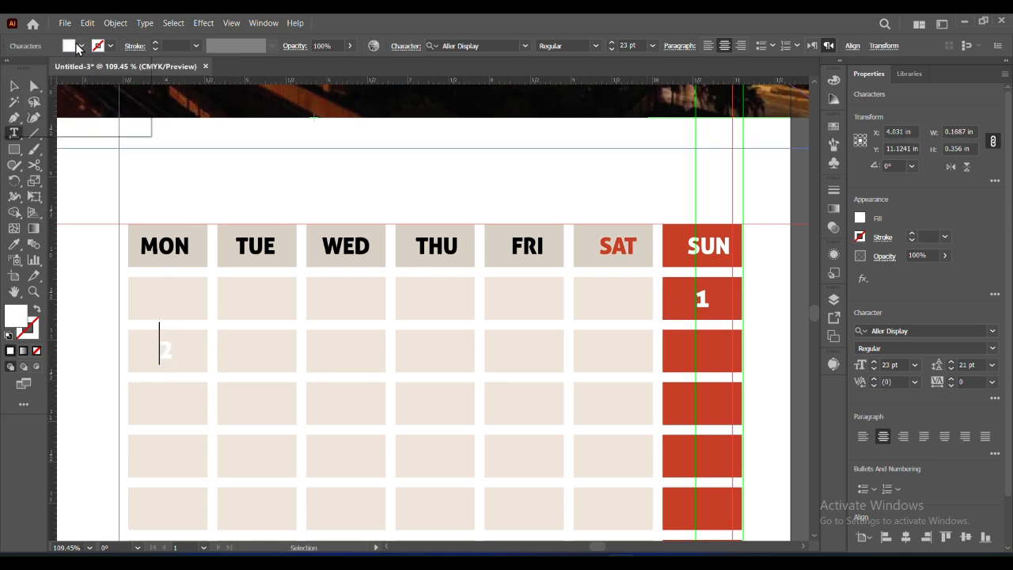
left_click(82, 47)
left_click(37, 68)
left_click(13, 86)
left_click(82, 47)
left_click(38, 68)
left_click(180, 156)
left_click(275, 270)
Duplicate the 2 across its row and change the TUE and WED copies to 3 and 4
left_click(167, 357)
left_click_drag(261, 362, 529, 364)
double_click(258, 358)
type("3")
key("Escape")
double_click(346, 353)
type("4")
key("Escape")
Change the THU and FRI dates in the same row to 5 and 6
double_click(434, 353)
type("5")
key("Escape")
double_click(525, 358)
type("6")
key("Escape")
Change the SAT date to 7 and add a white 8 in the SUN cell of the same row
double_click(611, 353)
left_click_drag(615, 362, 702, 357)
type("7")
key("Escape")
double_click(702, 356)
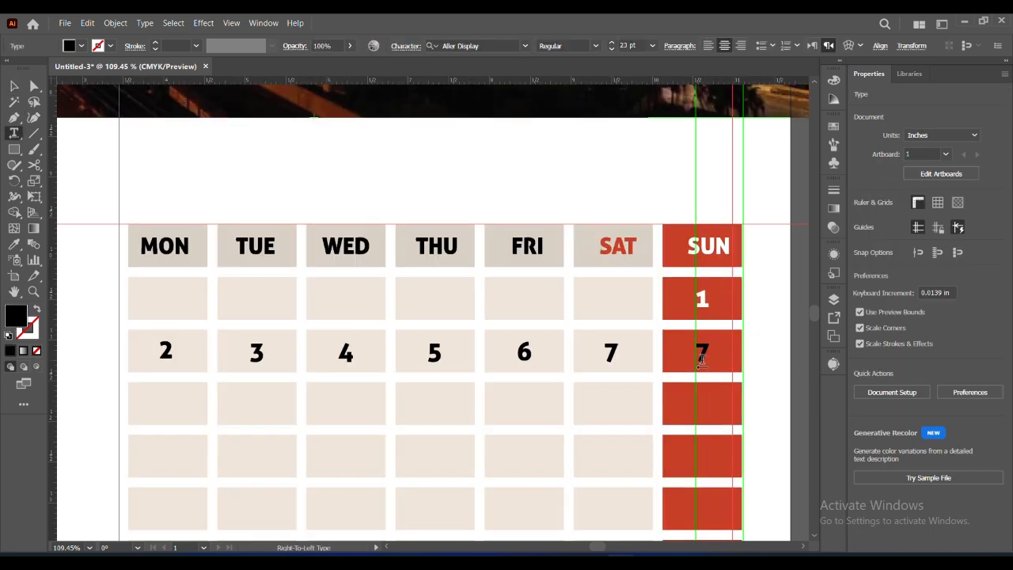
double_click(702, 355)
type("8")
key("Escape")
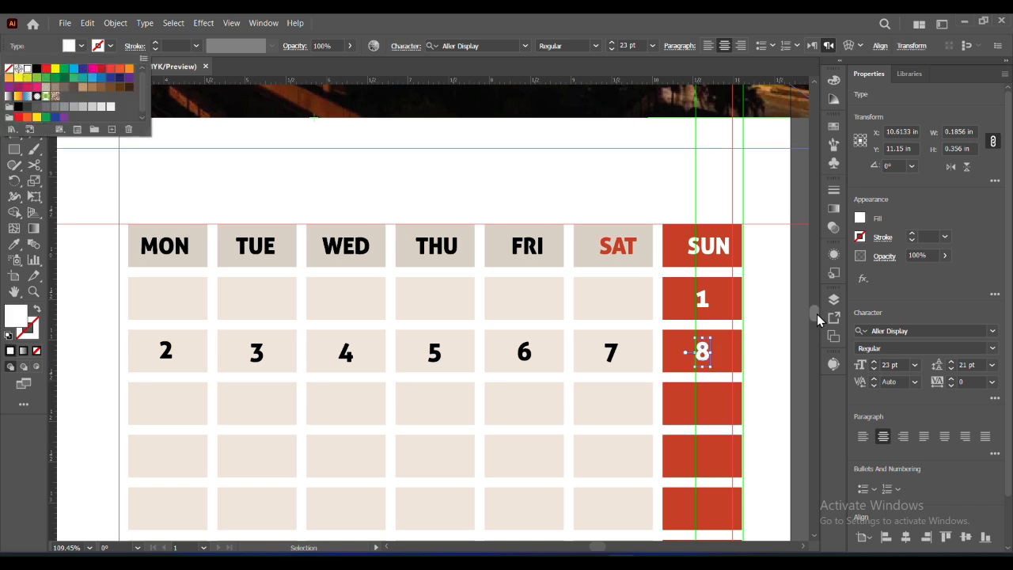
Duplicate the row of dates 2 to 8 into the four rows of cells below it
left_click_drag(816, 315, 817, 319)
left_click(611, 197, "shift")
left_click(524, 194, "shift")
left_click(435, 194, "shift")
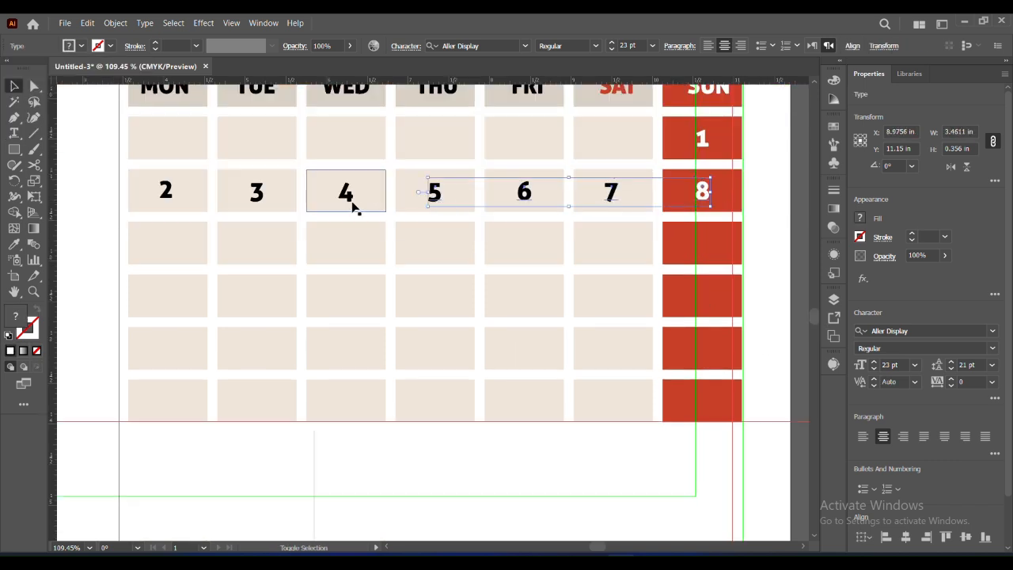
left_click(162, 194, "shift")
left_click_drag(175, 204, 169, 407)
left_click(170, 204, "shift")
left_click(195, 208)
left_click(168, 201)
left_click(98, 247)
Change the MON to THU dates in the row below 2 to 8 to 9, 10, 11 and 12
double_click(168, 253)
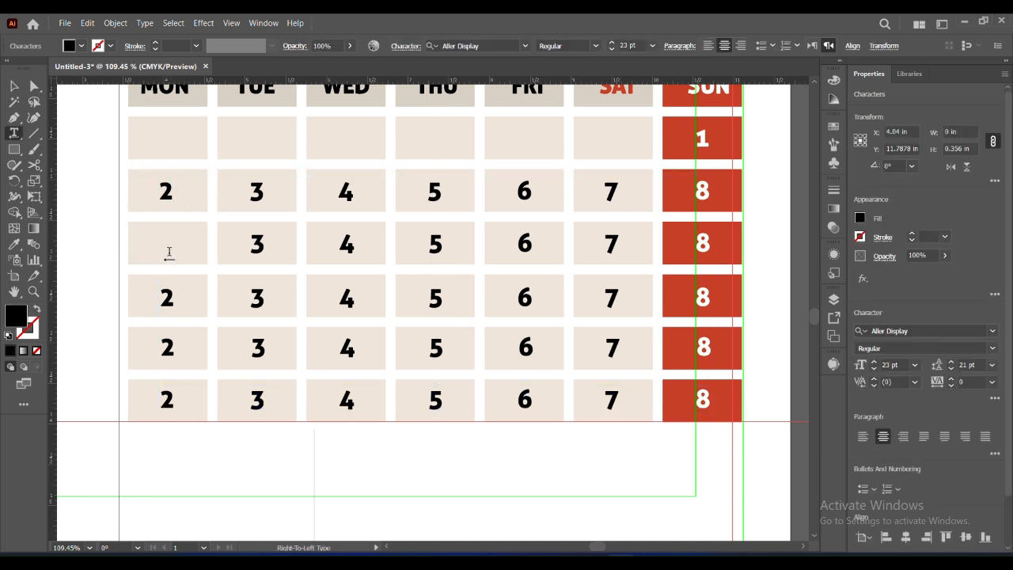
left_click(13, 133)
double_click(256, 241)
type("10")
double_click(348, 247)
type("11")
double_click(435, 242)
type("12")
Change the FRI, SAT and SUN dates in the same row to 13, 14 and 15
double_click(524, 243)
type("13")
double_click(611, 246)
type("14")
double_click(702, 244)
type("15")
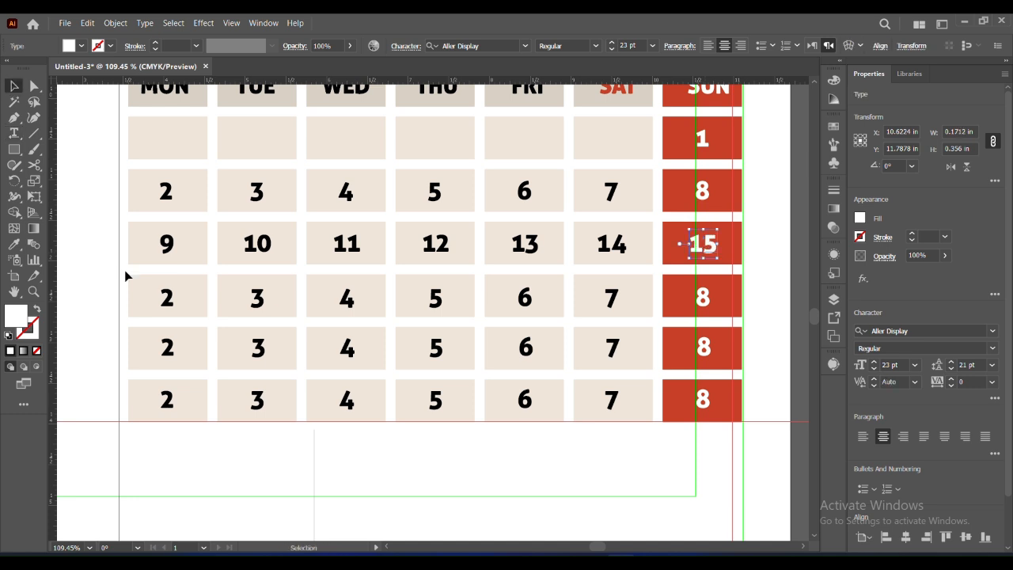
Change the MON, TUE and WED dates in the row below 9 to 15 to 16, 17 and 18
double_click(167, 297)
type("16")
double_click(257, 299)
type("17")
key("Escape")
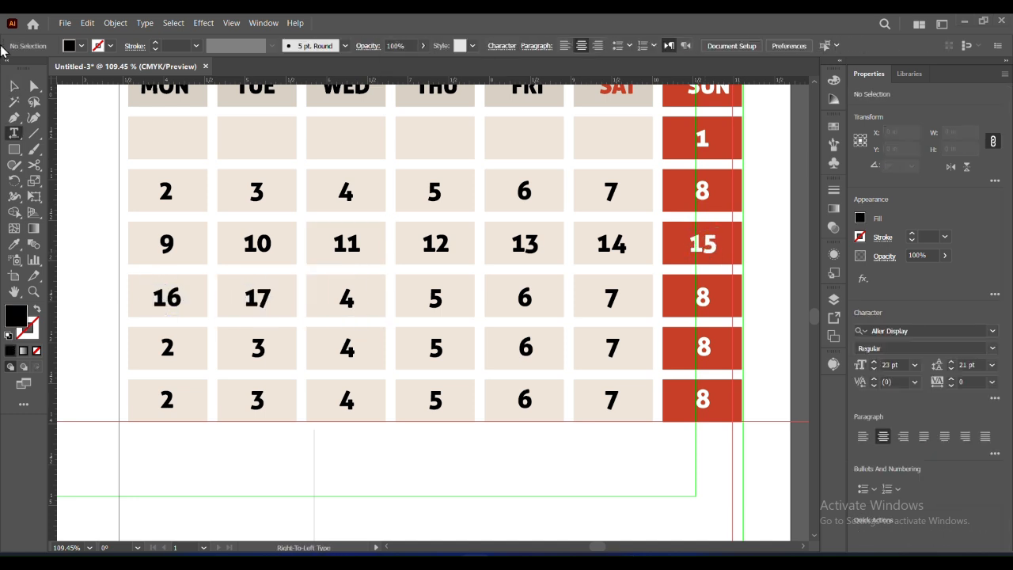
double_click(348, 299)
type("18")
Change the THU, FRI and SAT dates in that row to 19, 20 and 21
double_click(434, 301)
type("19")
double_click(511, 303)
type("20")
double_click(606, 298)
type("21")
Change the SUN date at the end of that row to 22
left_click(704, 304)
key("Escape")
left_click(757, 308)
double_click(703, 307)
left_click(62, 91)
left_click(62, 162)
double_click(703, 298)
type("22")
Change the MON, TUE and WED dates in the second-to-last row to 23, 24 and 25
double_click(168, 349)
type("23")
double_click(257, 349)
type("24")
key("Escape")
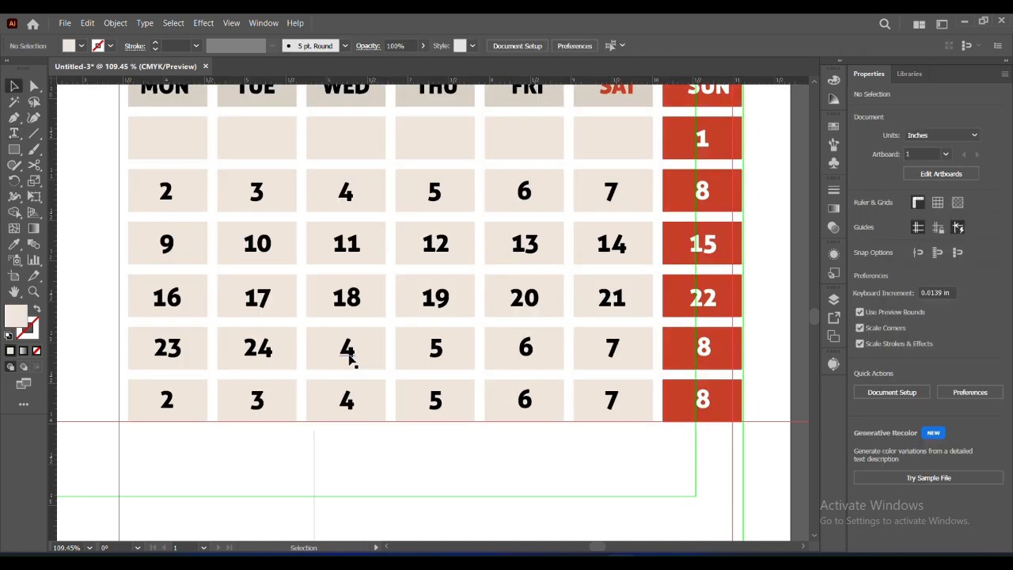
double_click(348, 352)
type("25")
key("Escape")
Change the THU and FRI dates in the second-to-last row to 26 and 27
double_click(434, 348)
type("26")
key("Escape")
double_click(525, 348)
type("27")
key("Escape")
Change the SAT and SUN dates in the second-to-last row to 28 and 29
double_click(611, 349)
type("26")
key("Escape")
double_click(702, 346)
type("29")
key("Escape")
Try 30 and then 1 as the MON date in the last row of the grid
double_click(167, 402)
type("30")
key("Escape")
double_click(257, 407)
key("Escape")
double_click(175, 406)
type("1")
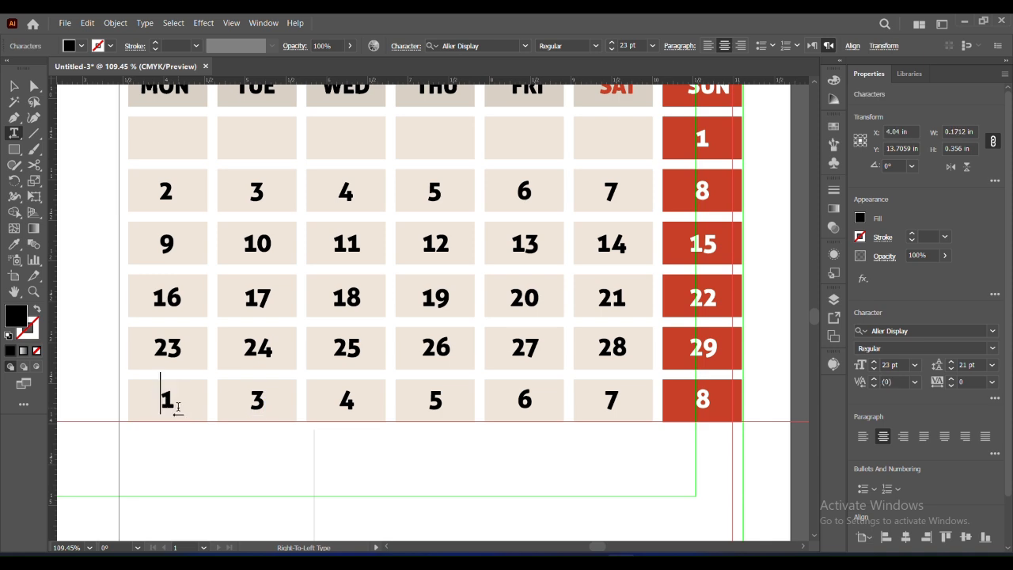
key("Escape")
Delete the whole last row of the grid, both its cells and its dates
left_click_drag(122, 397, 697, 408)
key("Delete")
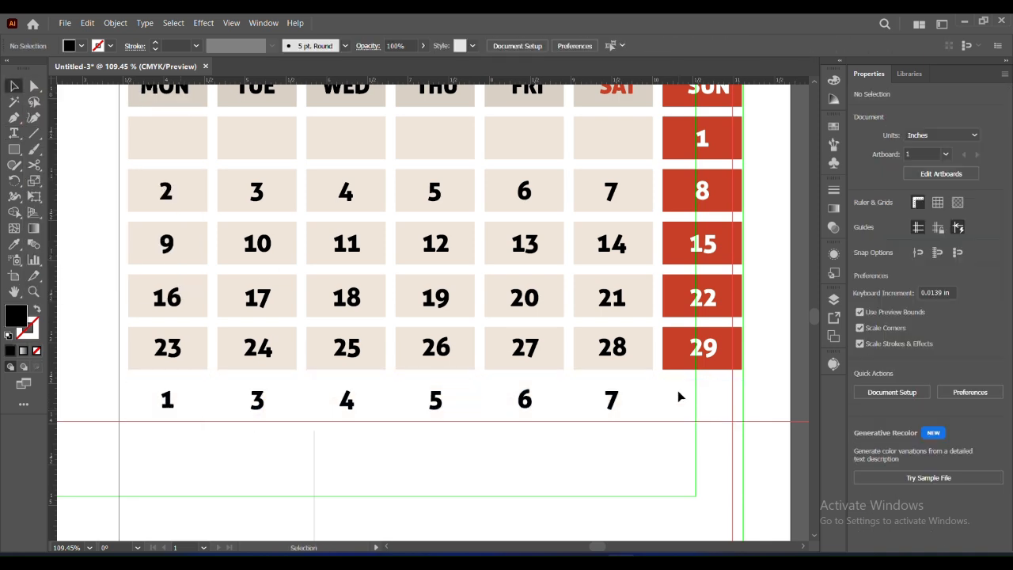
scroll(816, 318, "up", 3)
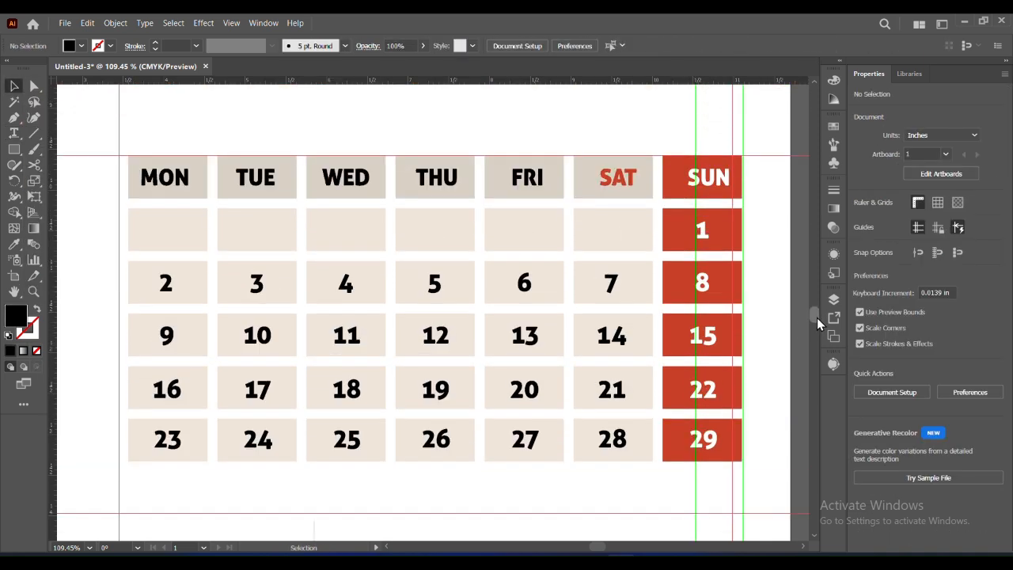
Paste the Arabic slogan as a centered text line in the empty area below the date grid
scroll(442, 60, "down", 7)
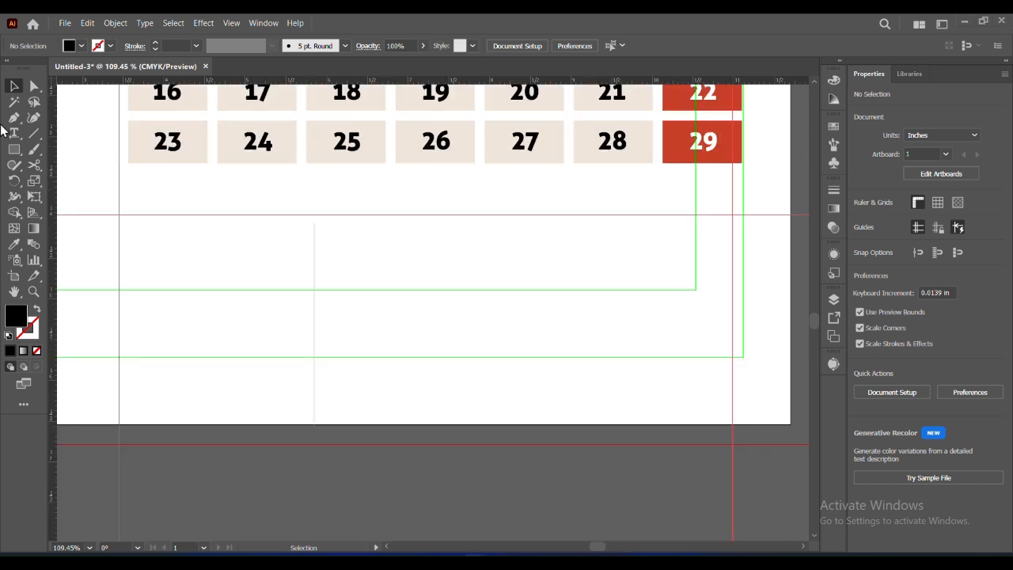
left_click(372, 252)
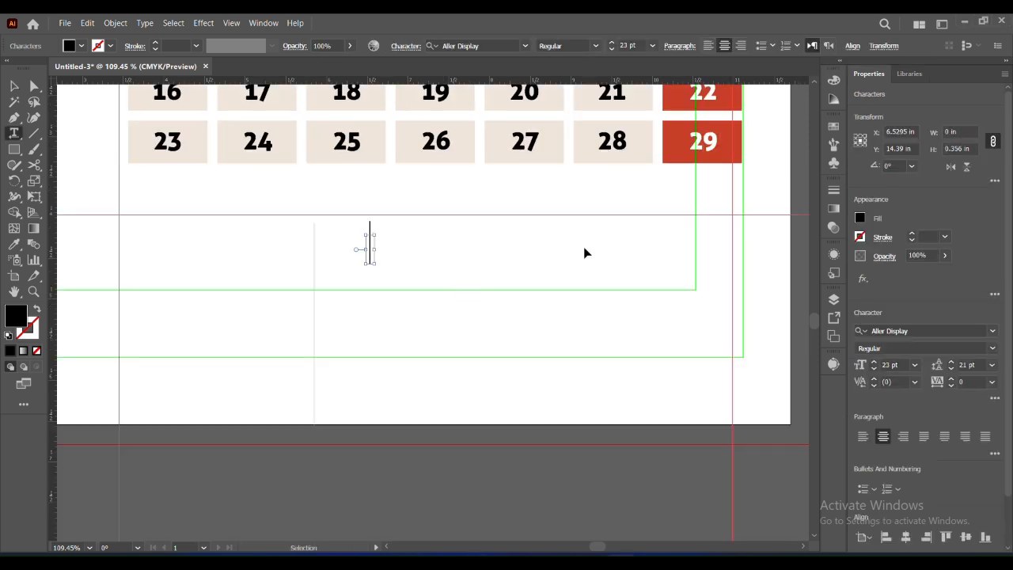
type("حين يلتقي الشغف بالهندسة، تولد هوية المغرب")
left_click(811, 45)
left_click(708, 46)
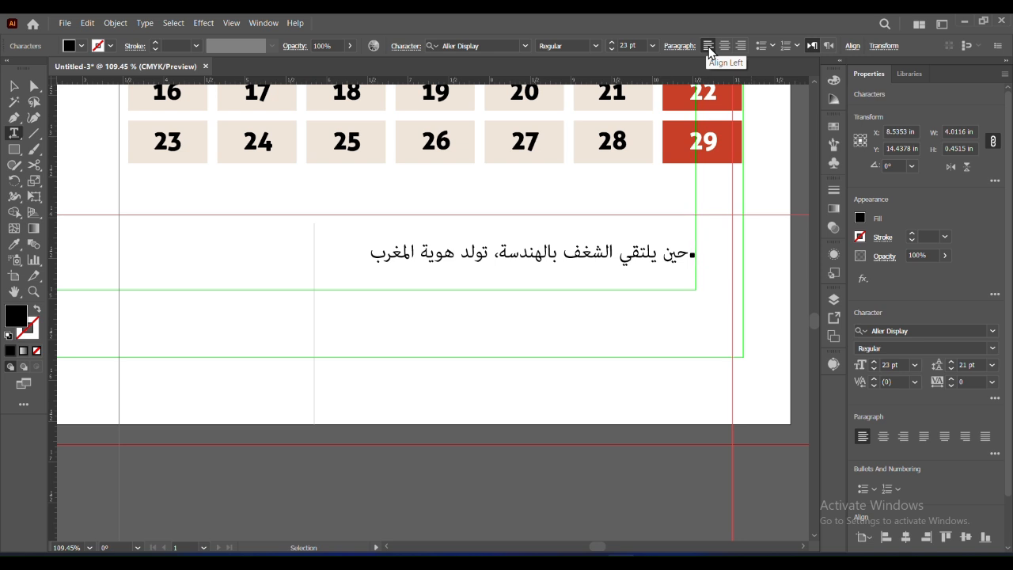
left_click(883, 436)
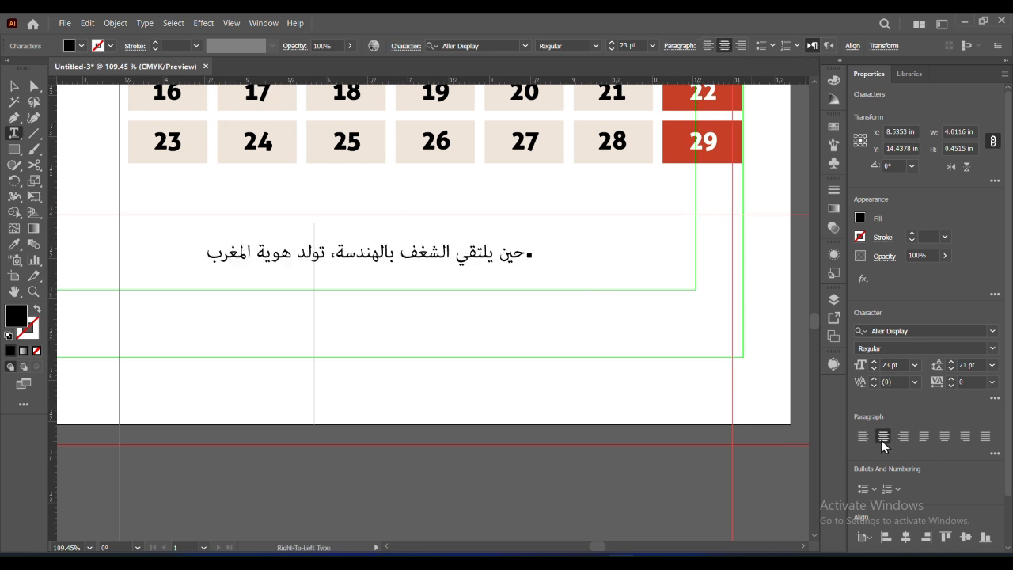
Set the whole Arabic slogan in the Cairo font with right-to-left text direction and centered alignment
key("ctrl+a")
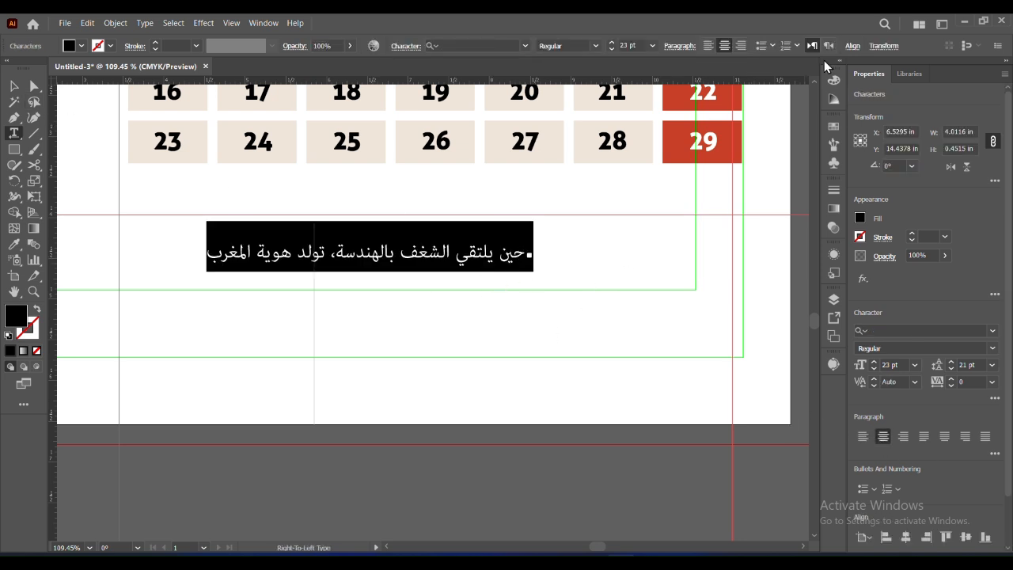
left_click(708, 46)
left_click(725, 46)
left_click(992, 331)
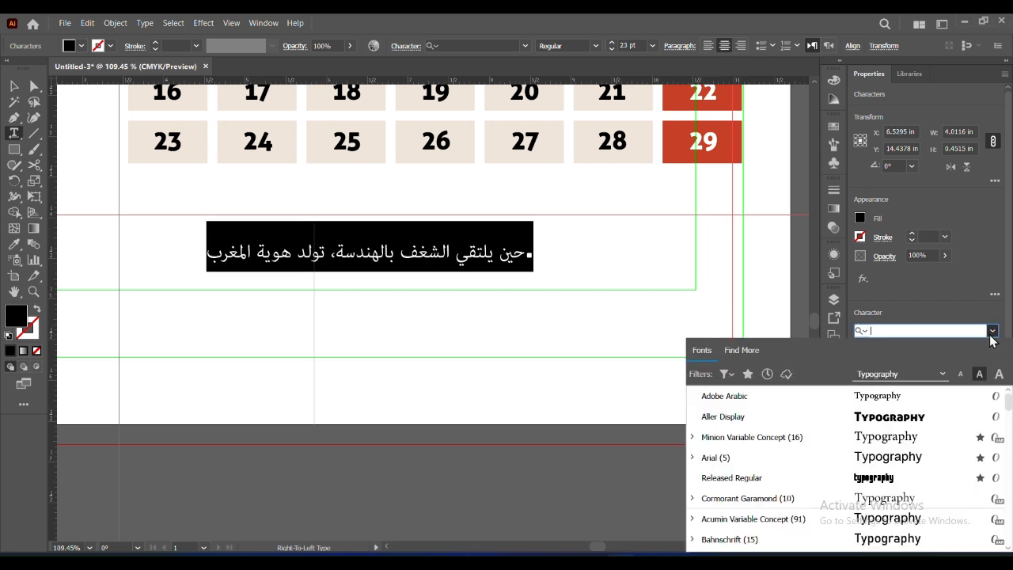
scroll(878, 431, "down", 2)
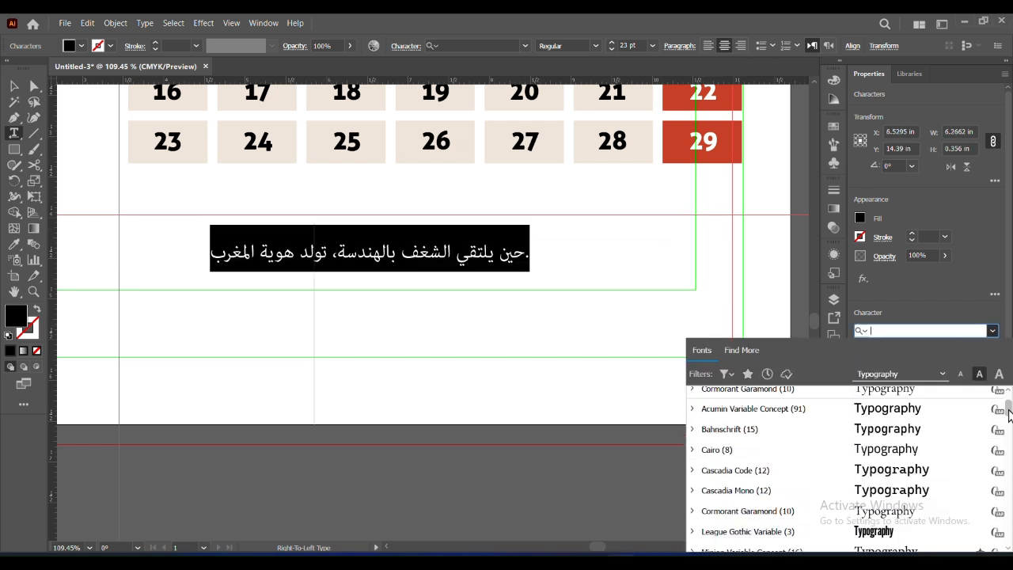
left_click(885, 455)
left_click(836, 46)
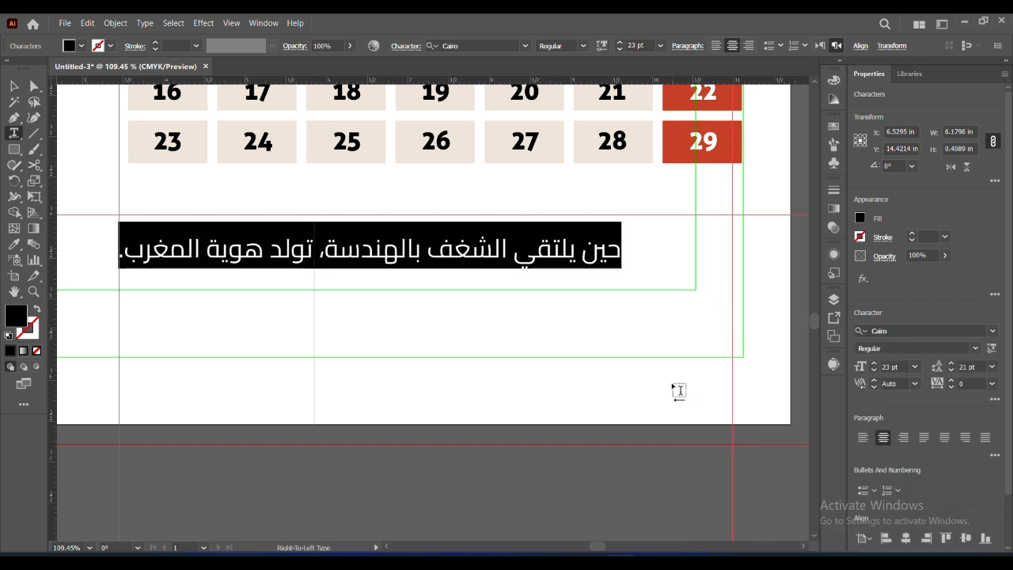
Move the Arabic slogan up so it sits centered just below the date grid
left_click(14, 85)
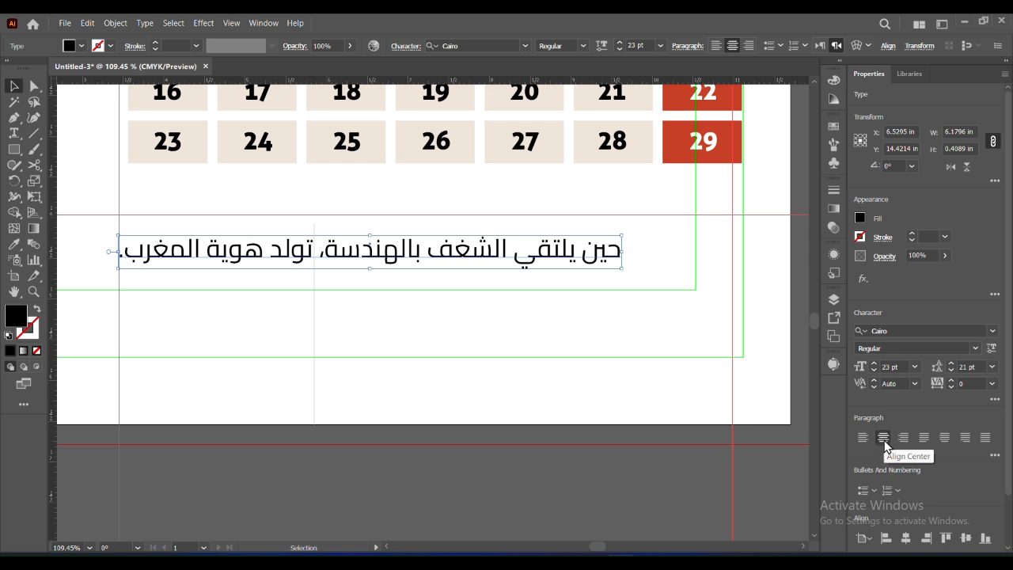
left_click_drag(585, 263, 624, 231)
key("ctrl+shift+a")
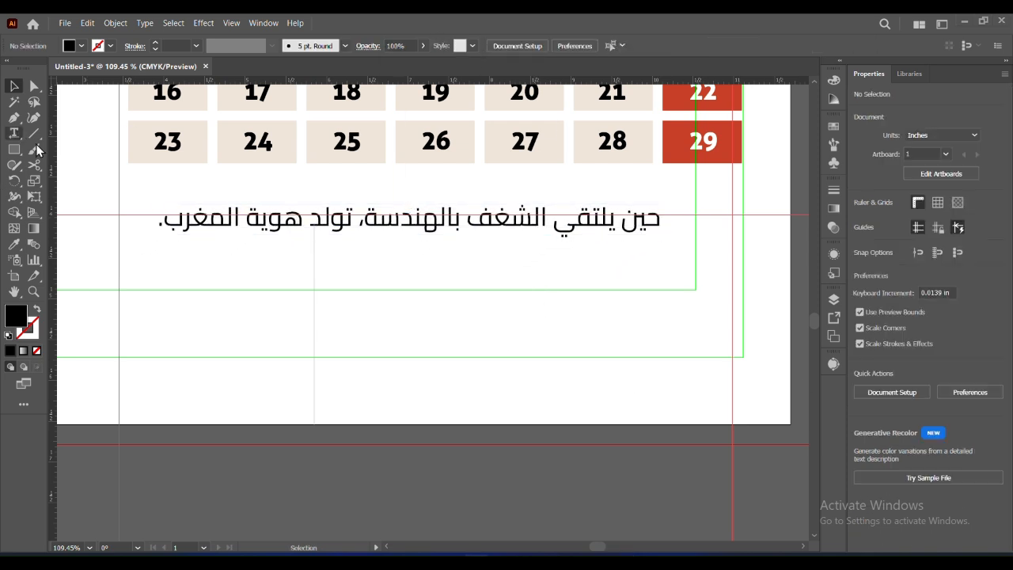
Add the slogan "Where passion meets geometry, Morocco's identity comes alive." in two left-to-right lines, centered under the Arabic slogan
left_click(324, 278)
key("ctrl+v")
left_click(793, 46)
left_click(456, 281)
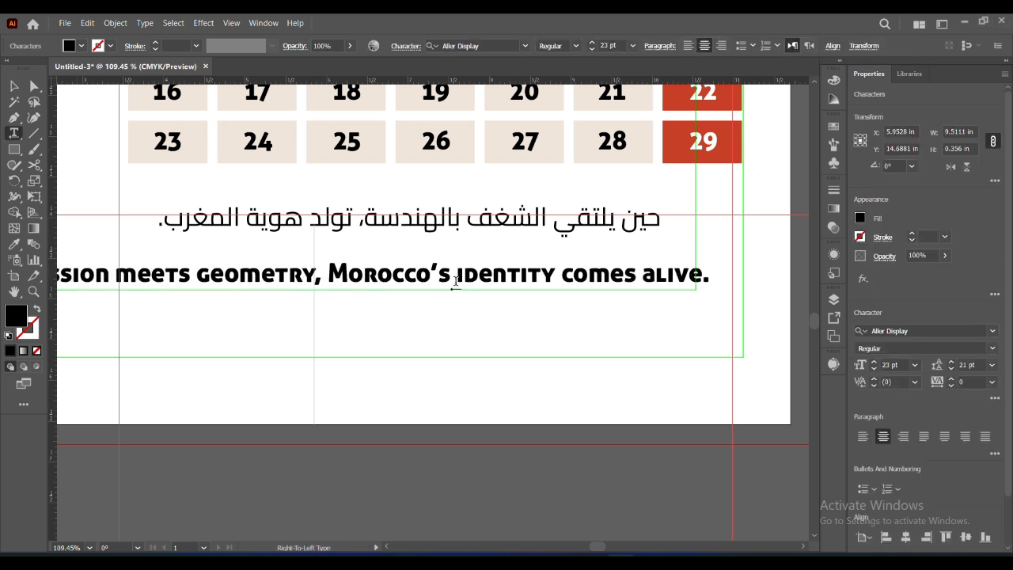
key("Return")
left_click(13, 86)
left_click_drag(457, 306, 533, 306)
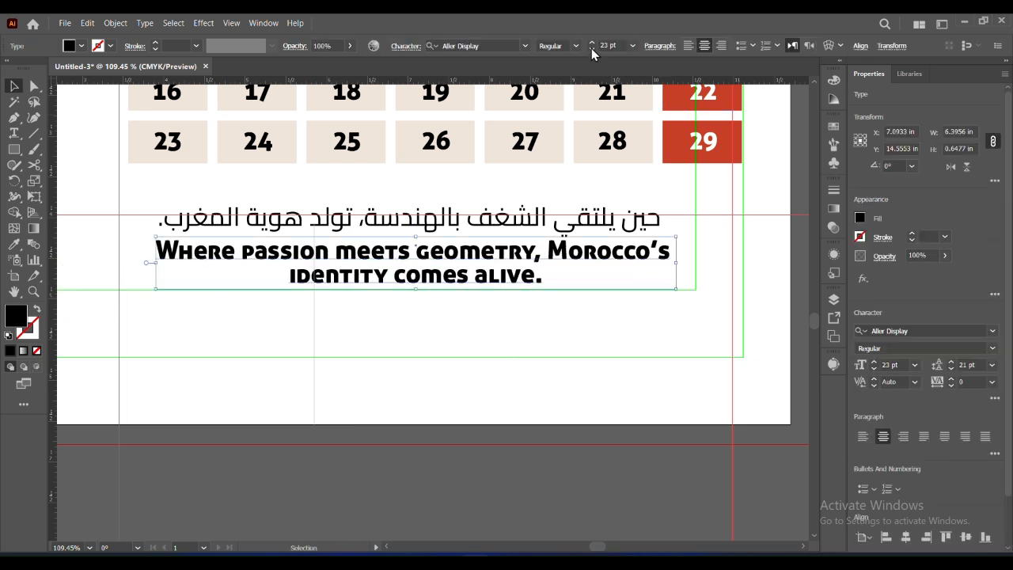
Reduce the font size of the English slogan to 21 pt
left_click(873, 369)
left_click(874, 369)
left_click(495, 374)
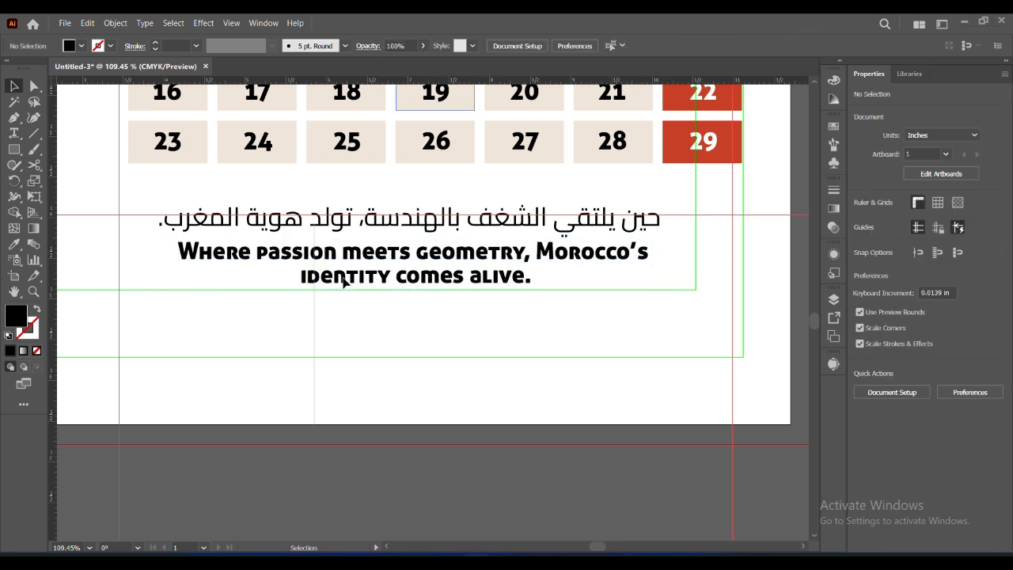
Paste the designer credit line with hitchgraphics.online and place it centered under the English slogan
key("t")
left_click(349, 365)
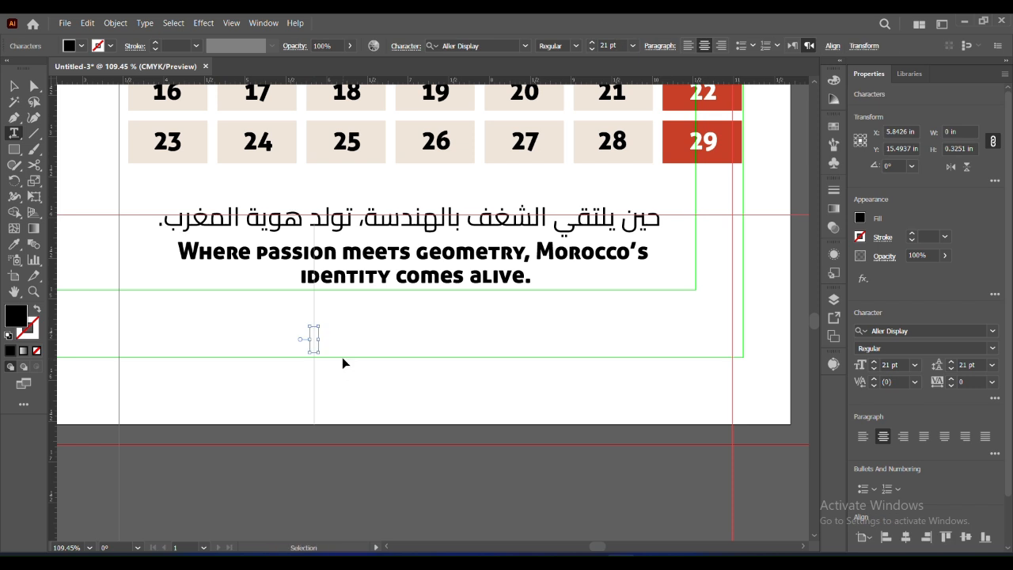
type("Designed by Hicham — hitchgraphics.online")
key("Escape")
left_click_drag(520, 350, 623, 320)
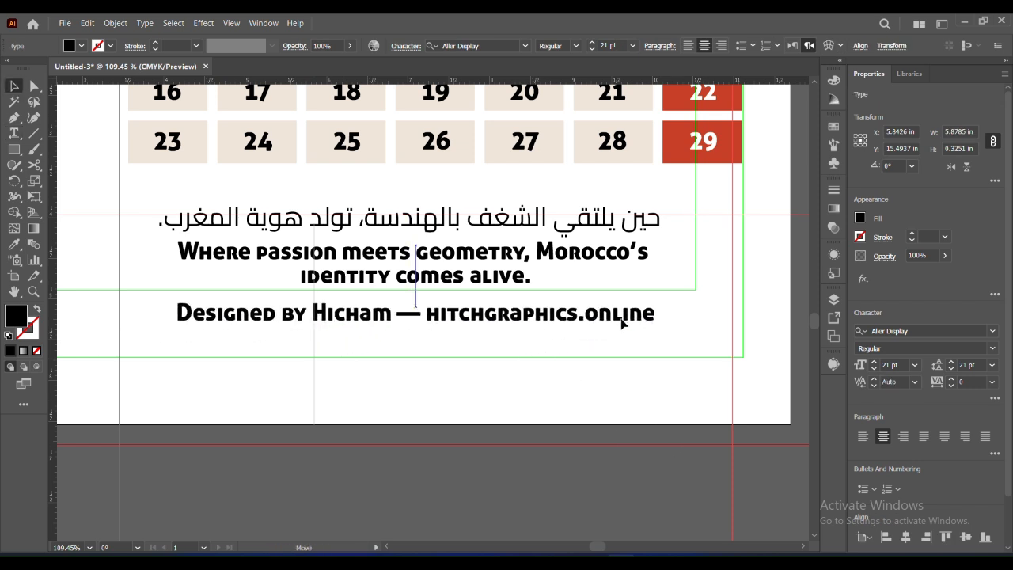
Set the designer credit line in Arial Regular at 11 pt
left_click(993, 331)
left_click(892, 441)
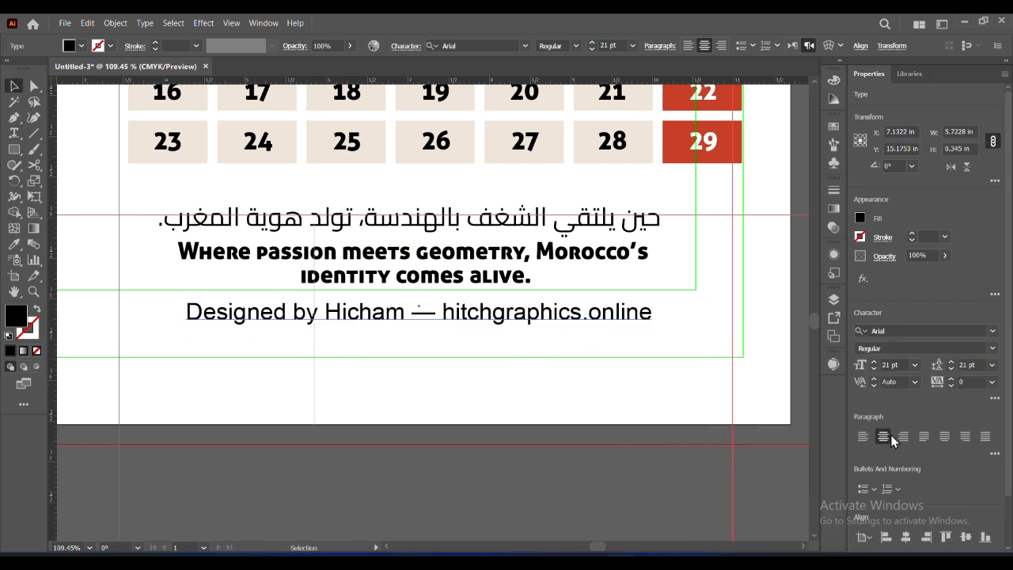
left_click(993, 349)
left_click(881, 361)
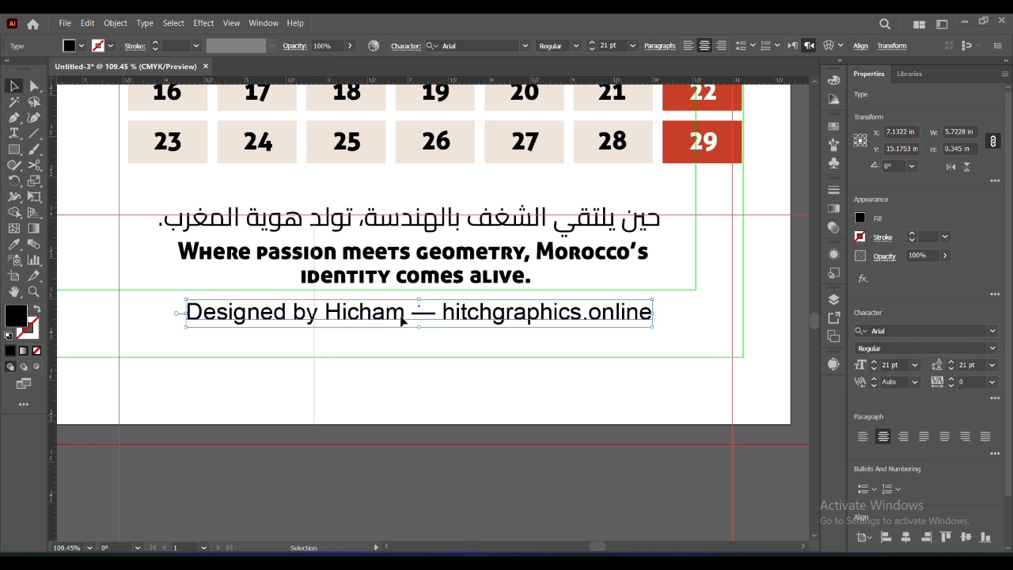
left_click(874, 368)
left_click(874, 369)
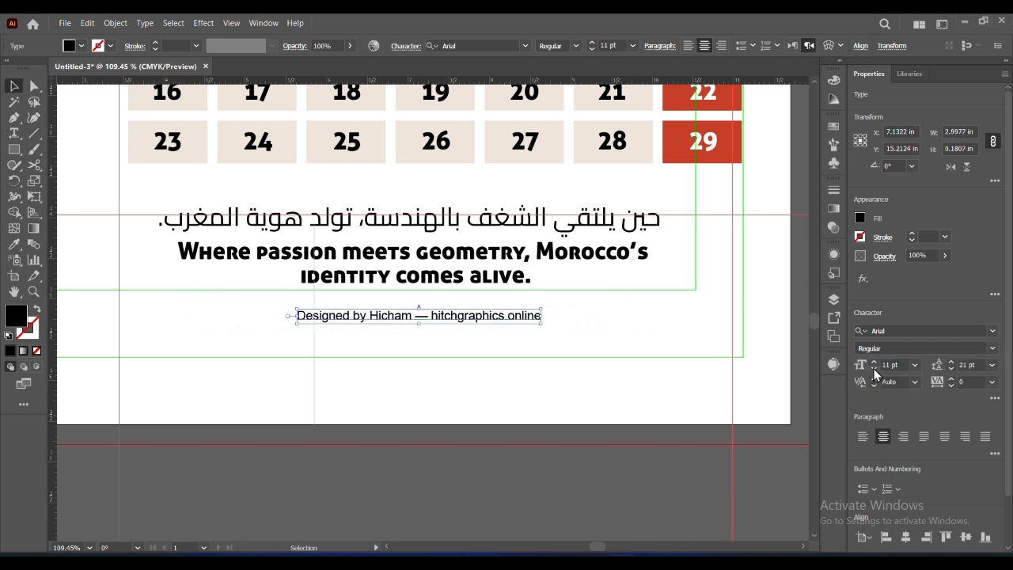
Make only the designer's name in the credit line bold
double_click(412, 320)
key("ctrl+a")
double_click(390, 316)
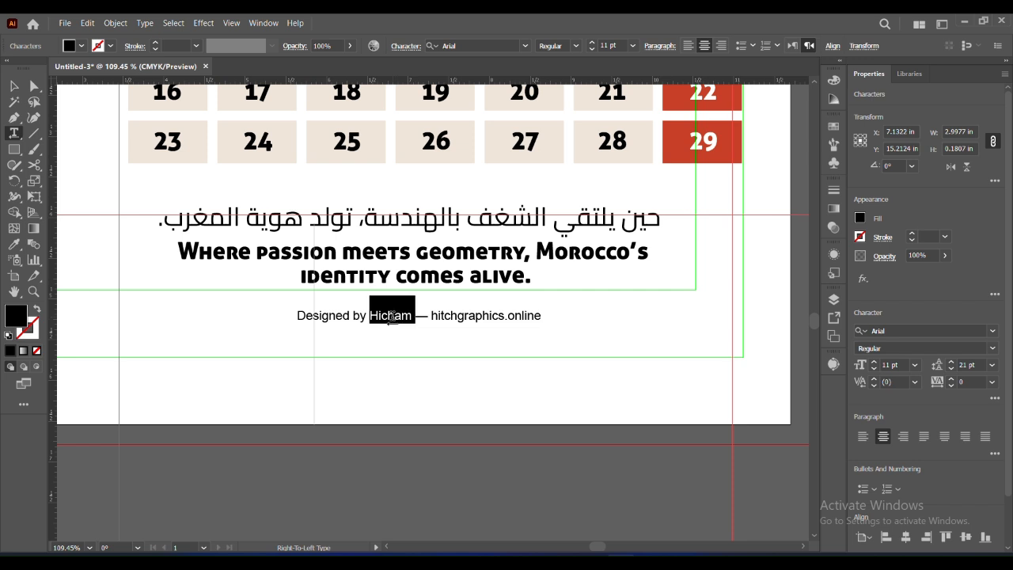
left_click(992, 349)
key("Escape")
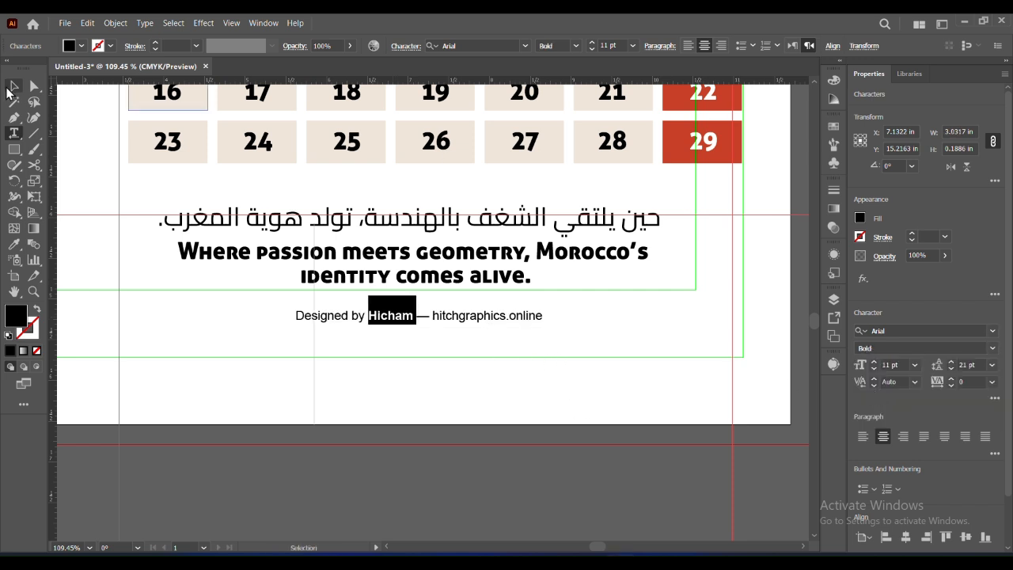
left_click(457, 384)
Scale the orange February 2026 label down to about 10.48 × 7.84 in and place it beside the MON column, overlapping the photo
left_click(90, 547)
left_click(114, 535)
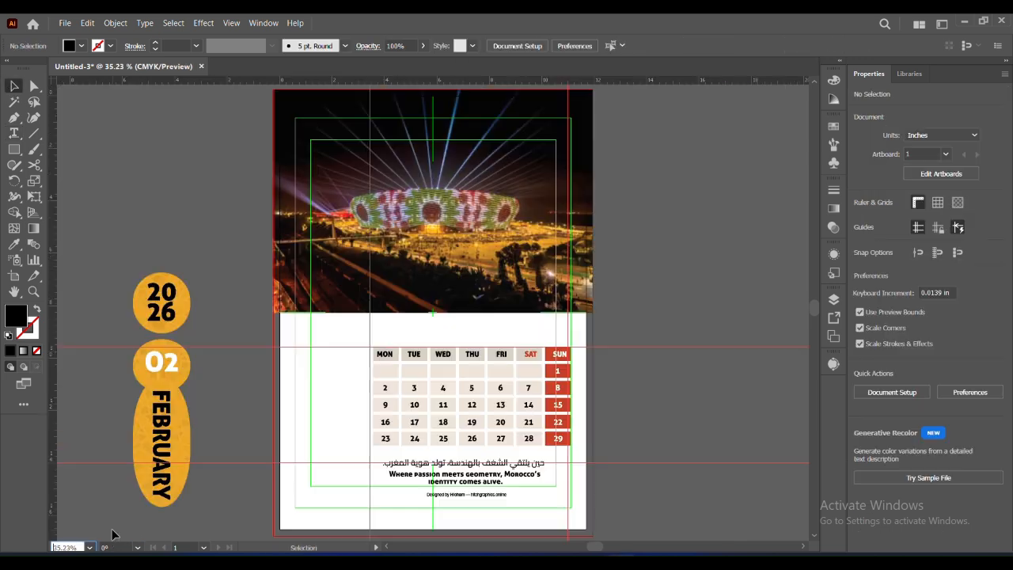
left_click_drag(814, 298, 814, 306)
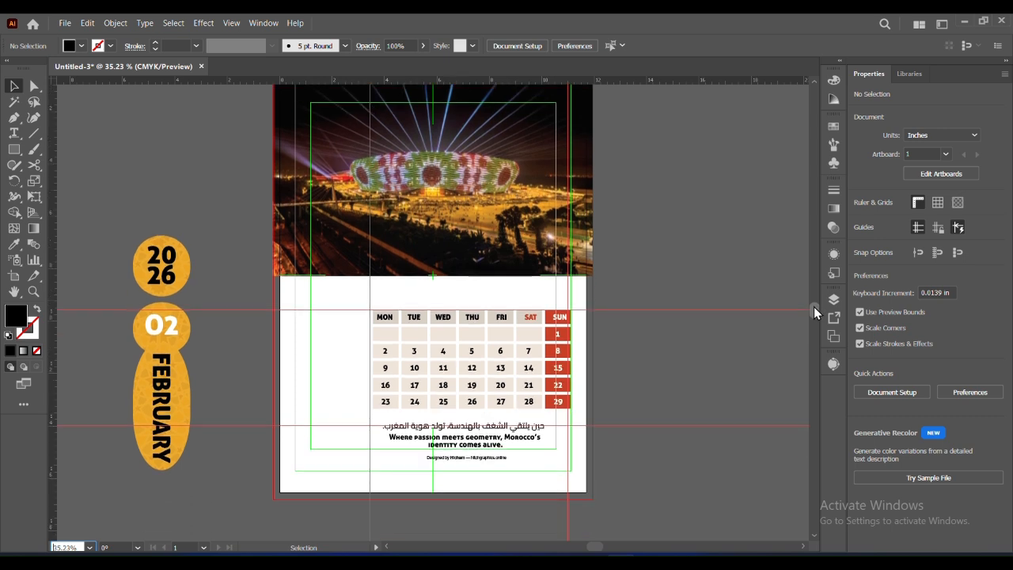
left_click(170, 269)
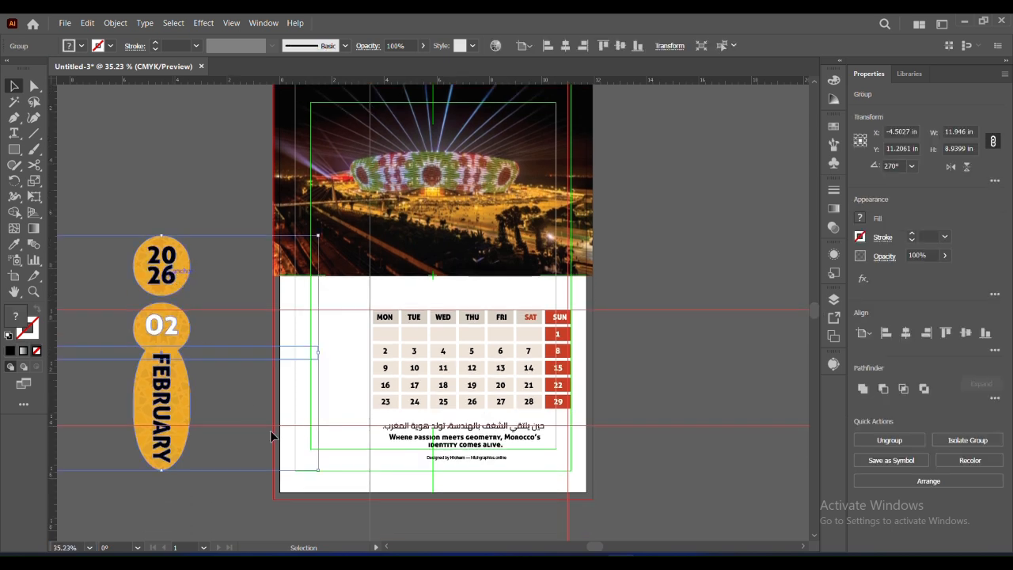
left_click_drag(319, 472, 279, 441)
left_click_drag(142, 328, 345, 337)
left_click(167, 229)
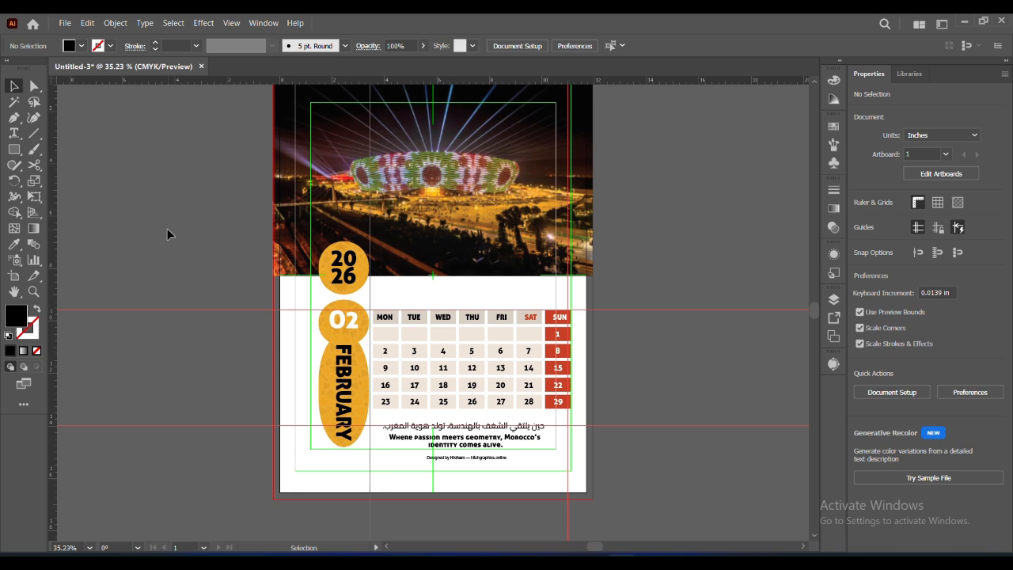
Nudge the orange February 2026 label slightly left, away from the date grid
left_click(342, 340)
key("Left")
key("Left")
key("Left")
key("Left")
key("Left")
key("Left")
key("Left")
key("Left")
key("Left")
key("Left")
key("Left")
key("Left")
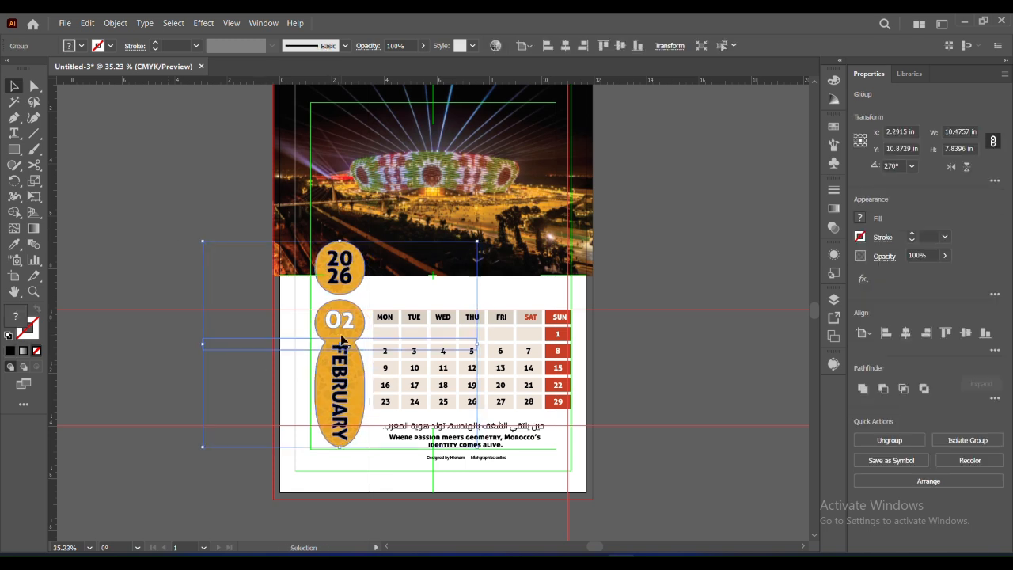
left_click(696, 237)
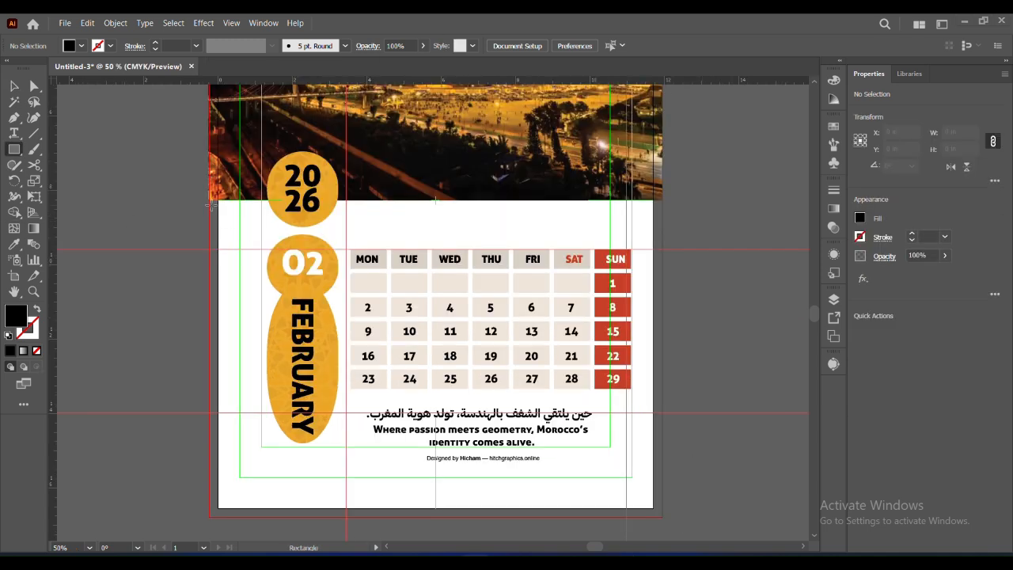
Draw a black rectangle about 12.19 × 8.52 in from the photo's lower edge to the bleed, covering the page's lower part
left_click_drag(211, 204, 661, 516)
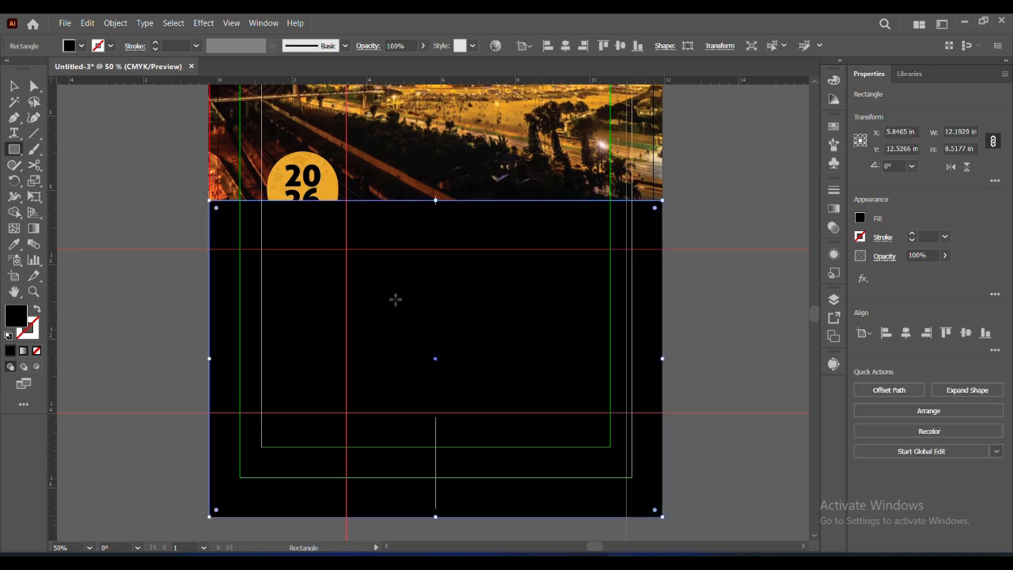
Move the mosaic pattern sheet closer to the calendar page and place a spare copy of it farther away
scroll(135, 264, "left", 10)
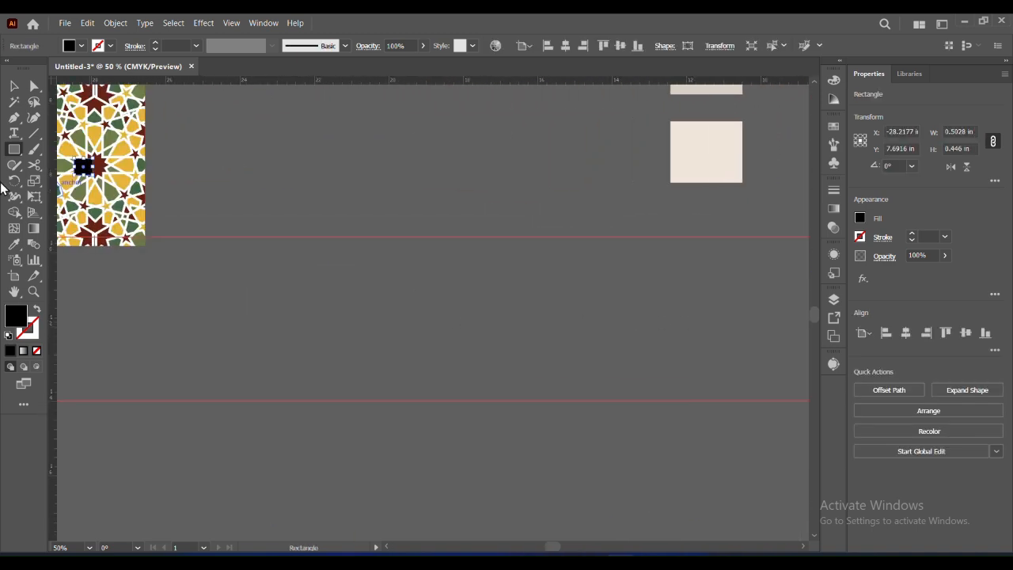
key("v")
left_click_drag(101, 176, 563, 407)
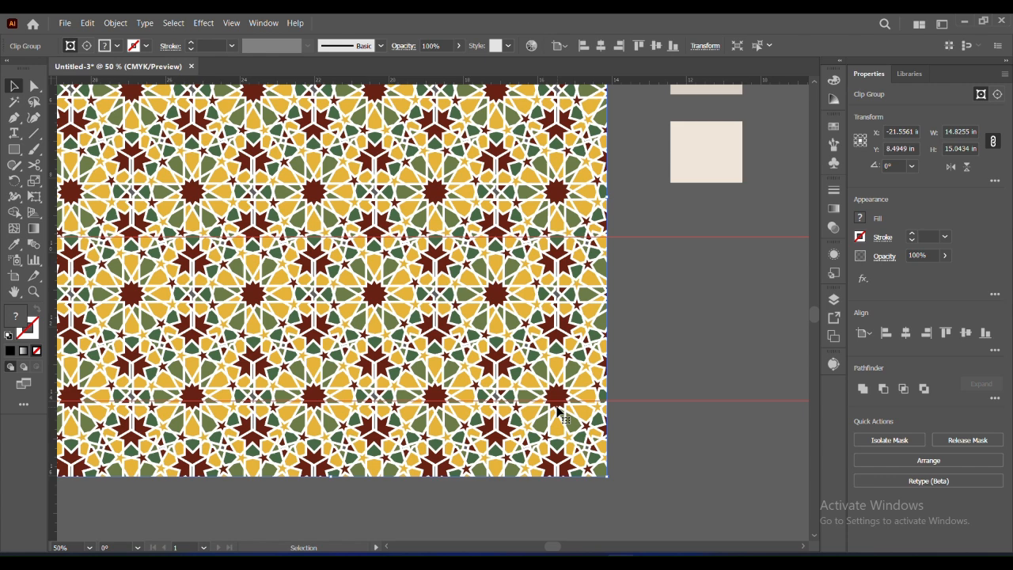
left_click_drag(318, 261, 625, 473)
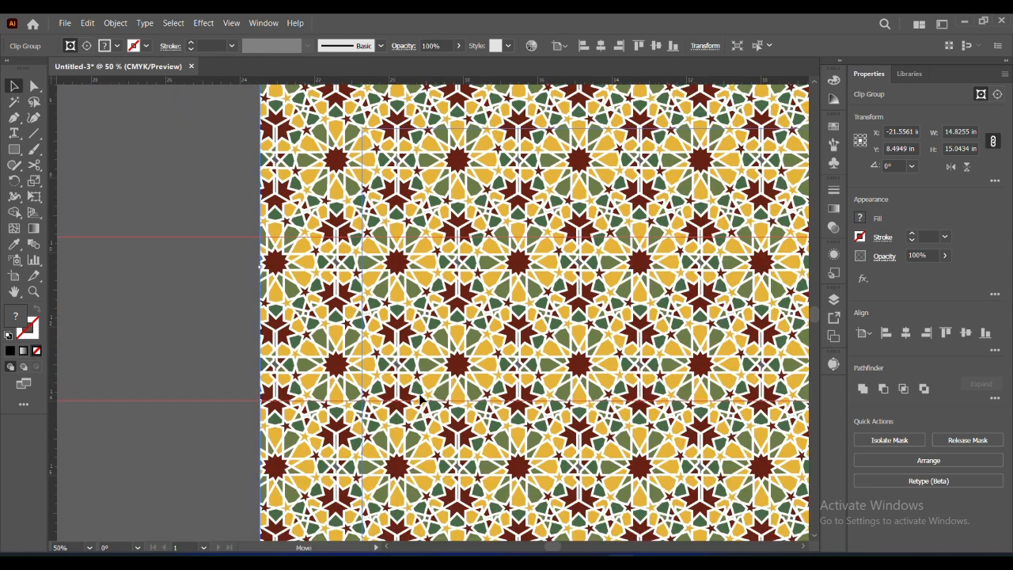
key("ctrl+0")
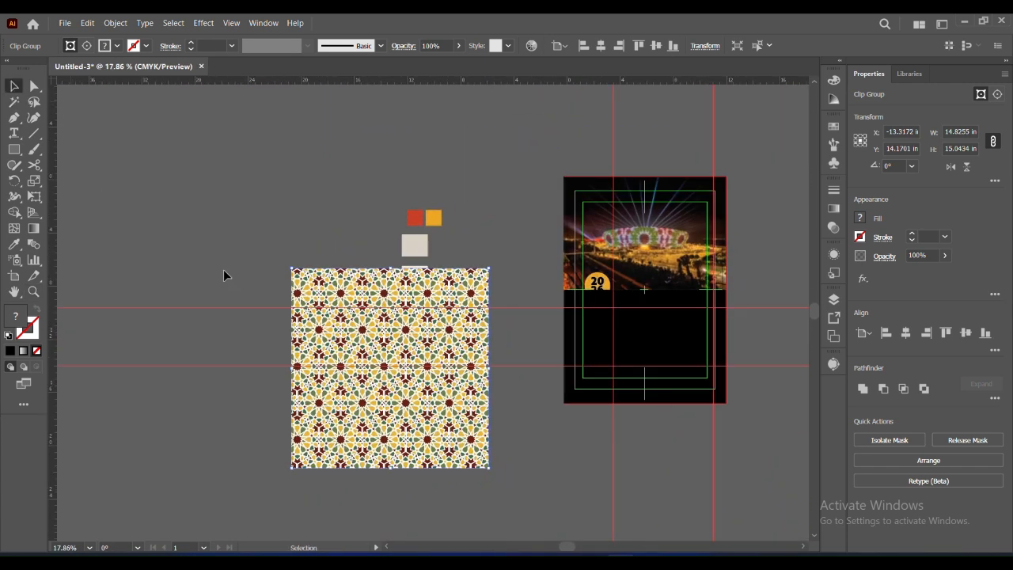
left_click_drag(355, 380, 148, 190)
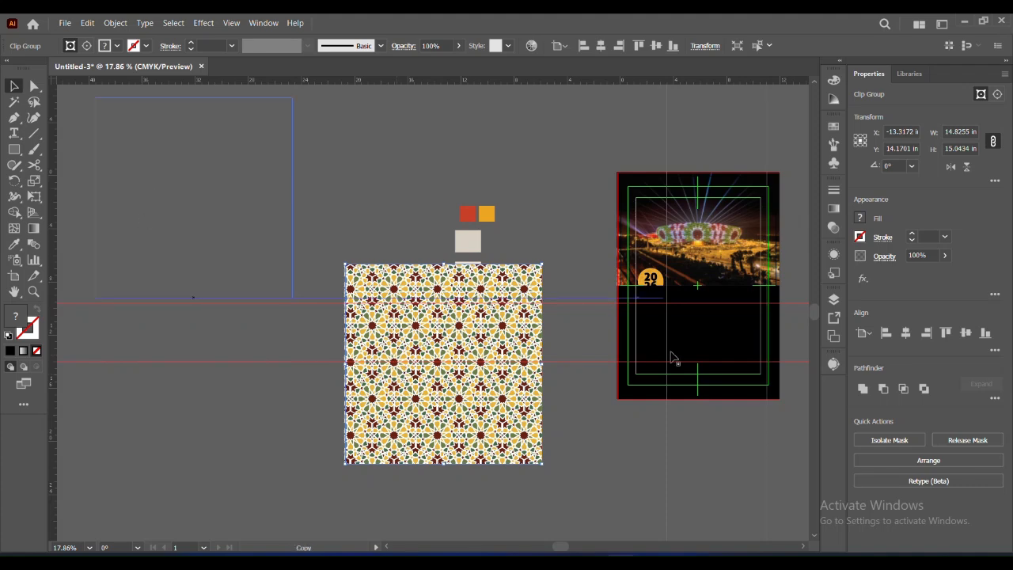
Clip the nearer mosaic pattern with the black 12.19 × 8.52 in rectangle and set its opacity to 4%
left_click(670, 362)
left_click_drag(682, 350, 428, 329)
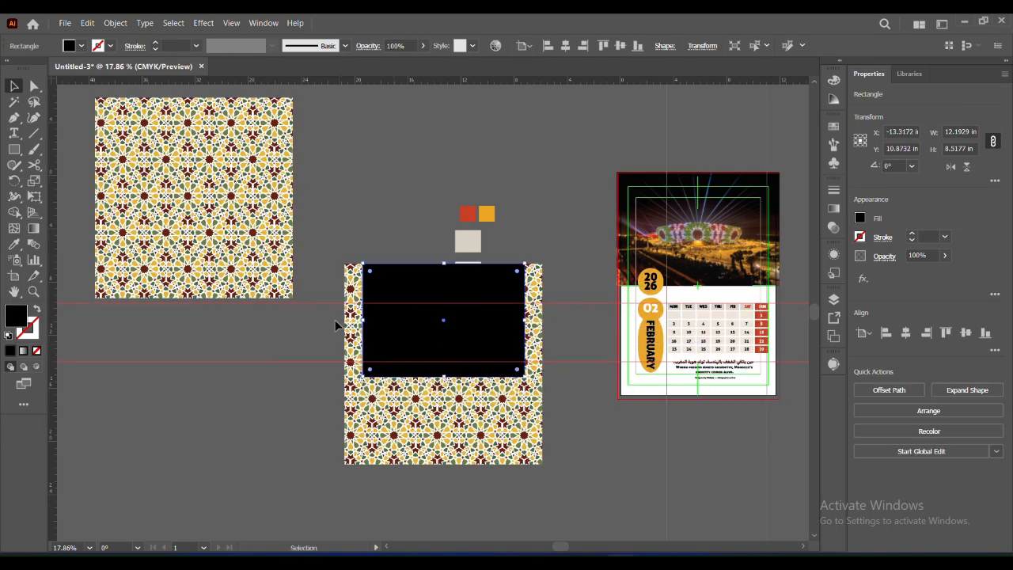
left_click(534, 406, "shift")
right_click(497, 372)
left_click(532, 255)
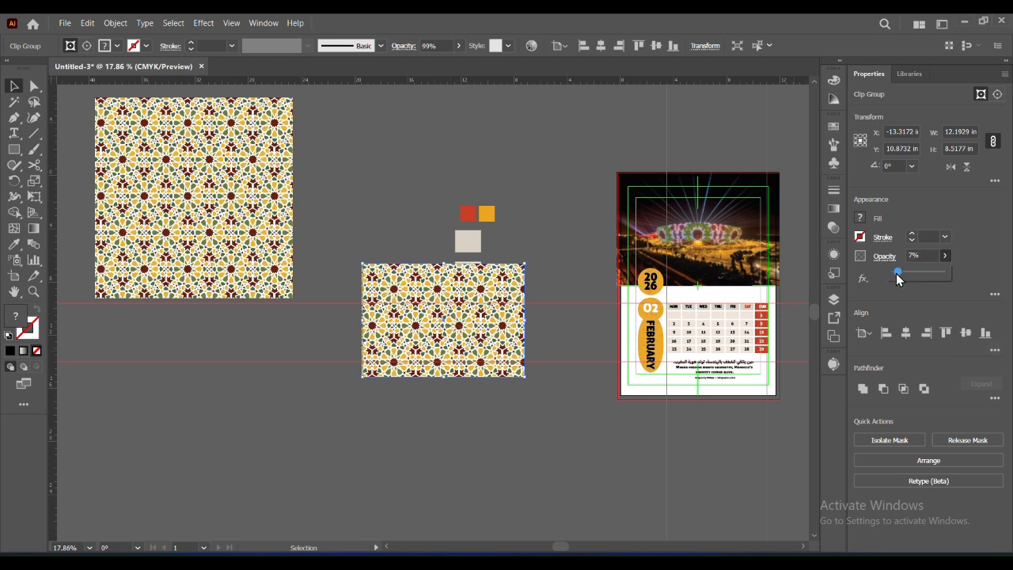
left_click_drag(896, 273, 894, 273)
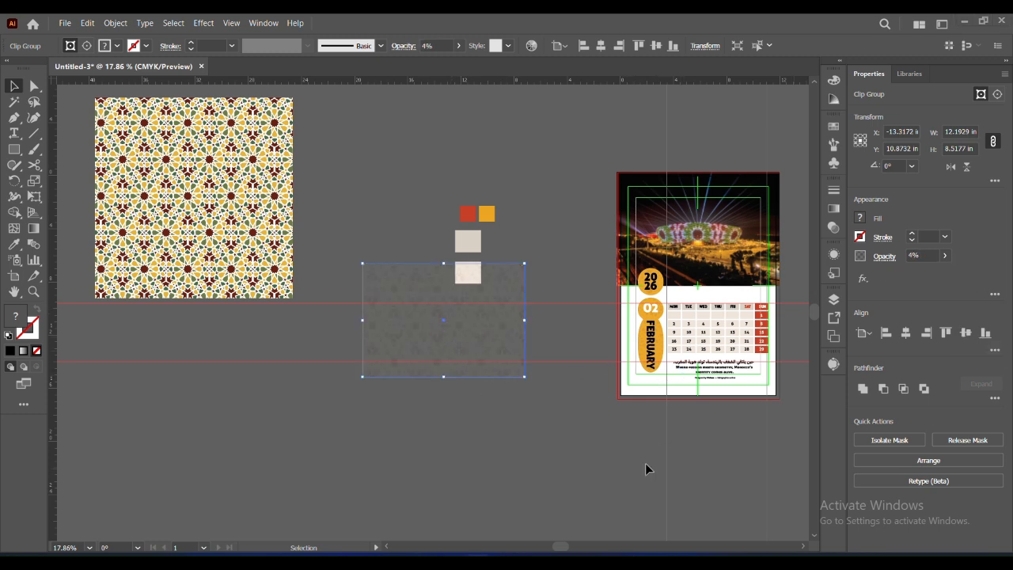
Place the faint clipped pattern over the page's white lower part and change its stacking order
scroll(657, 475, "right", 3)
left_click_drag(351, 351, 586, 344)
right_click(584, 343)
mouse_move(638, 274)
left_click(780, 319)
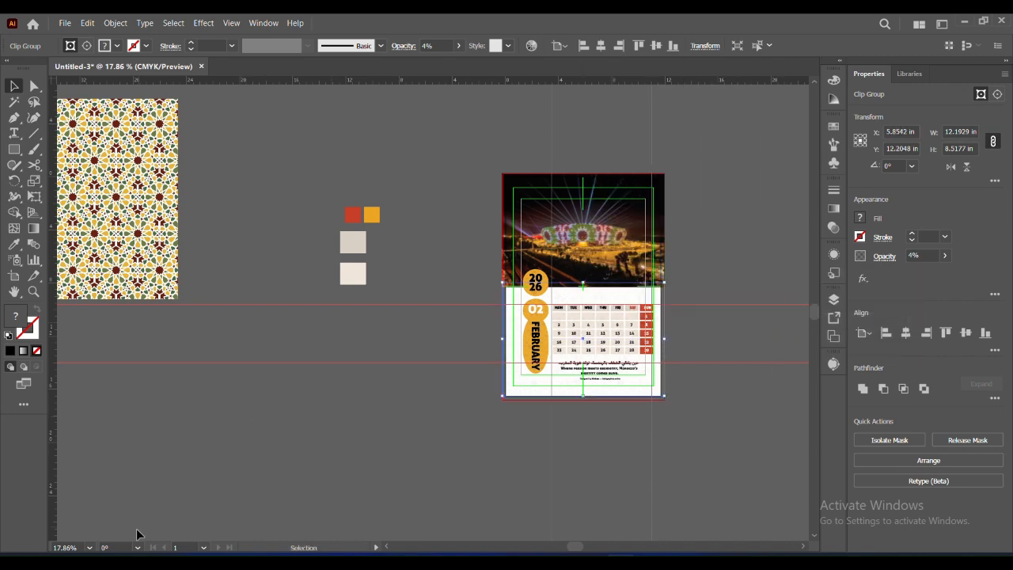
Align the faint pattern with the photo's lower edge and the side and lower bleed lines
left_click(34, 292)
left_click_drag(557, 314, 671, 483)
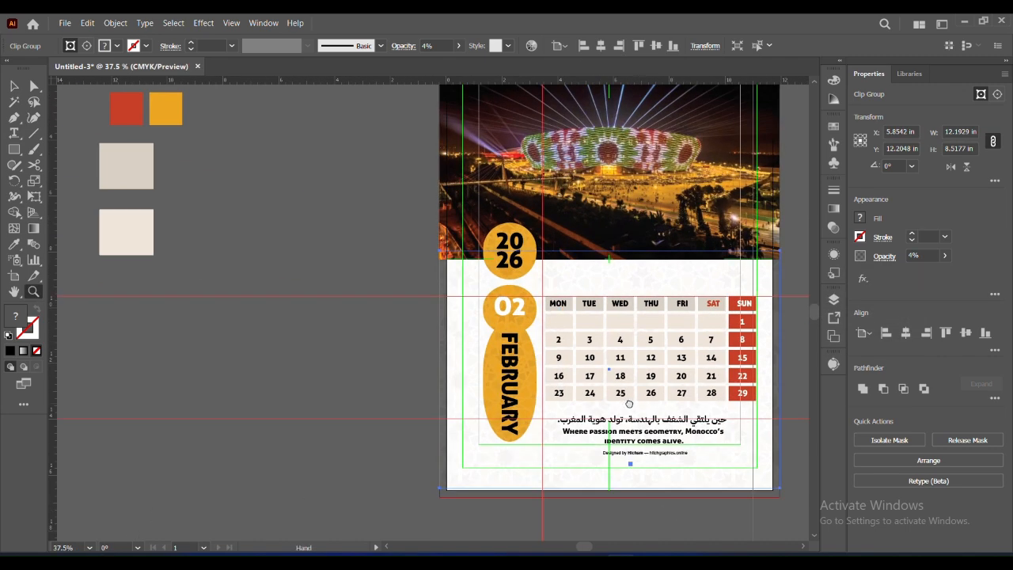
left_click_drag(629, 401, 446, 372)
key("v")
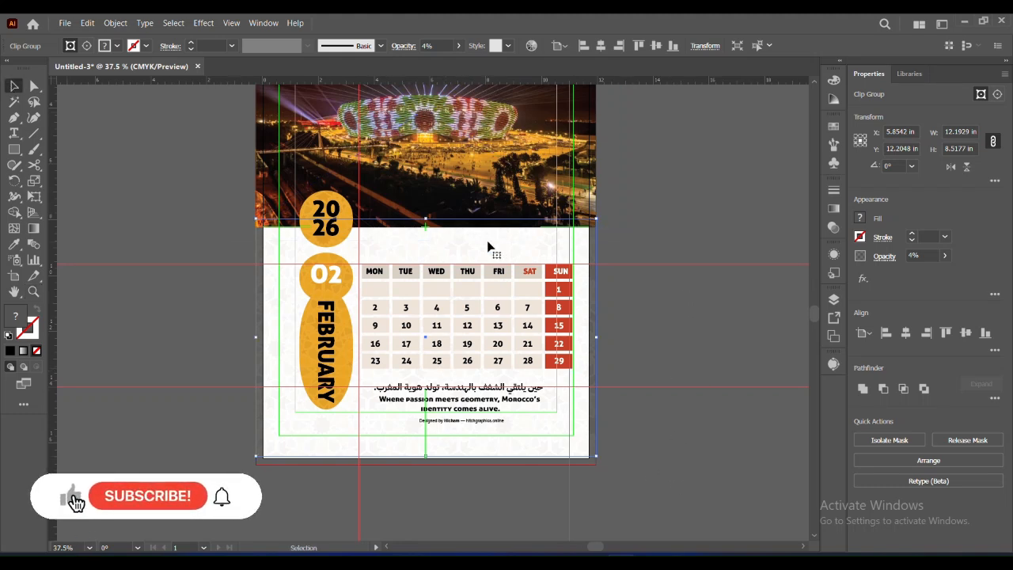
left_click_drag(592, 252, 594, 260)
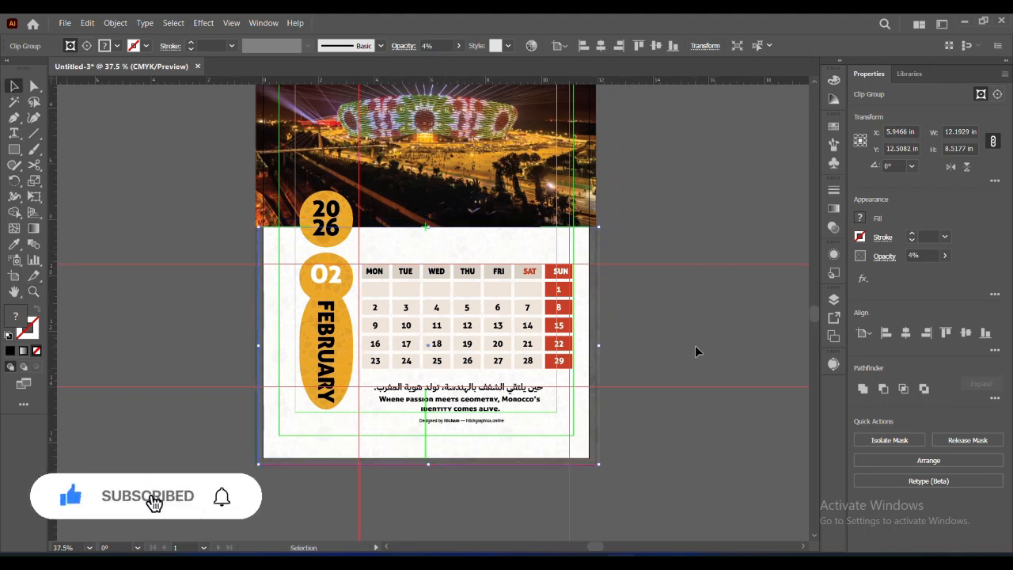
key("Left")
key("Left")
key("Left")
key("Left")
key("Left")
key("Left")
key("Left")
key("Left")
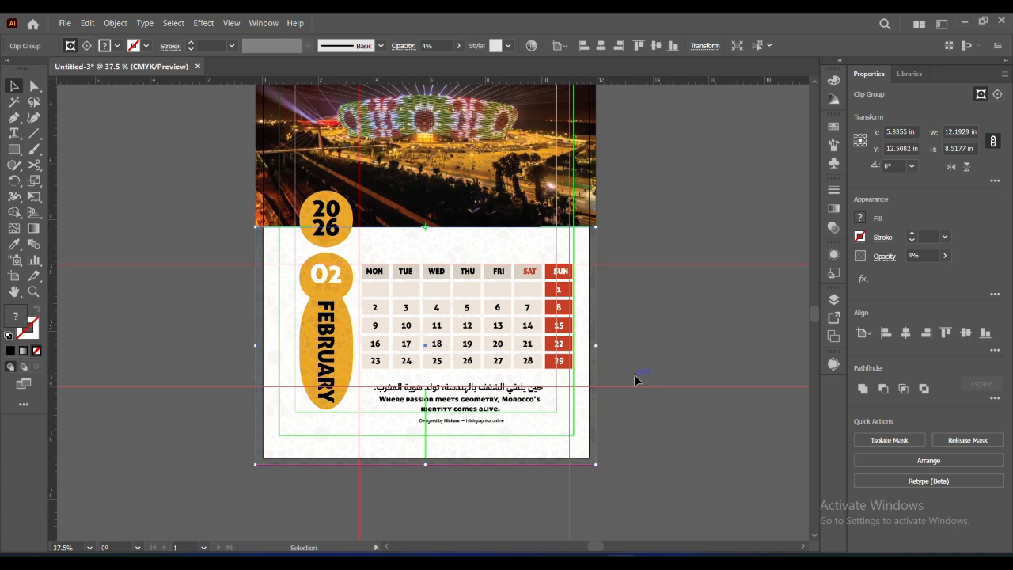
left_click(670, 347)
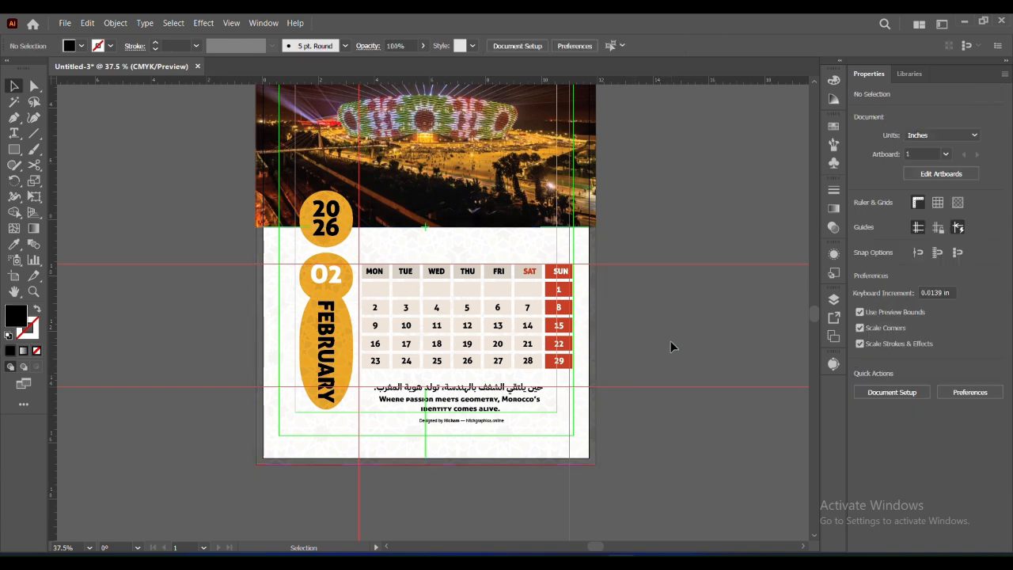
Draw a black page-wide strip about 12.17 × 0.80 in and use it to clip the spare mosaic pattern
left_click(14, 149)
left_click_drag(256, 204, 595, 226)
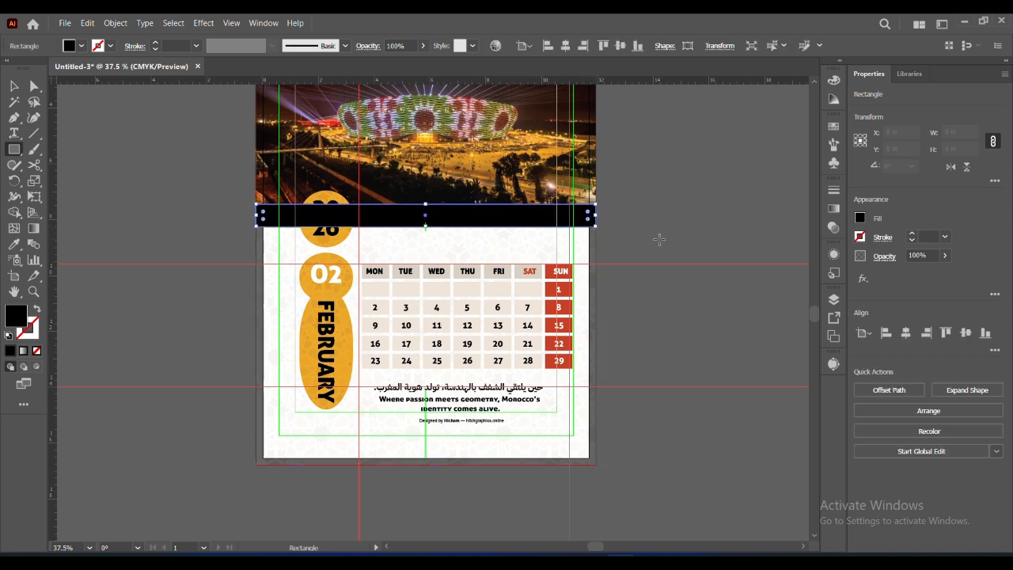
left_click(13, 87)
left_click_drag(456, 221, 87, 176)
left_click_drag(148, 320, 773, 375)
left_click_drag(623, 230, 449, 286)
left_click(443, 300, "shift")
right_click(419, 280)
left_click(448, 456)
Place the mosaic strip along the photo's lower edge and stack it behind the orange February 2026 label
left_click_drag(673, 307, 353, 310)
left_click_drag(642, 398, 241, 401)
left_click_drag(137, 316, 453, 326)
left_click_drag(427, 411, 147, 415)
left_click_drag(153, 335, 524, 320)
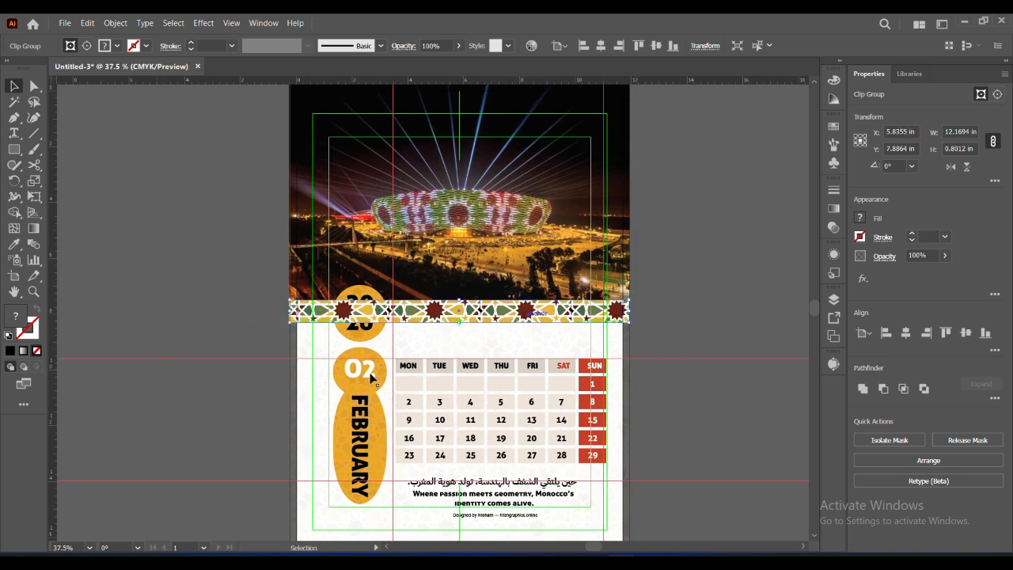
right_click(357, 333)
mouse_move(391, 274)
left_click(539, 287)
left_click(703, 401)
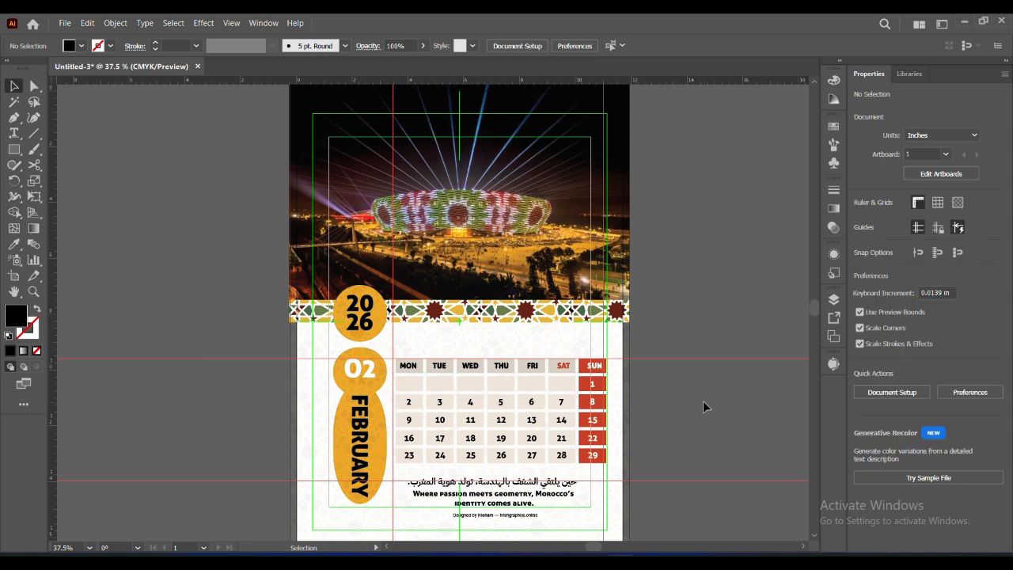
Apply a drop shadow to the orange February 2026 label
left_click(350, 324)
left_click(204, 27)
mouse_move(226, 192)
left_click(358, 196)
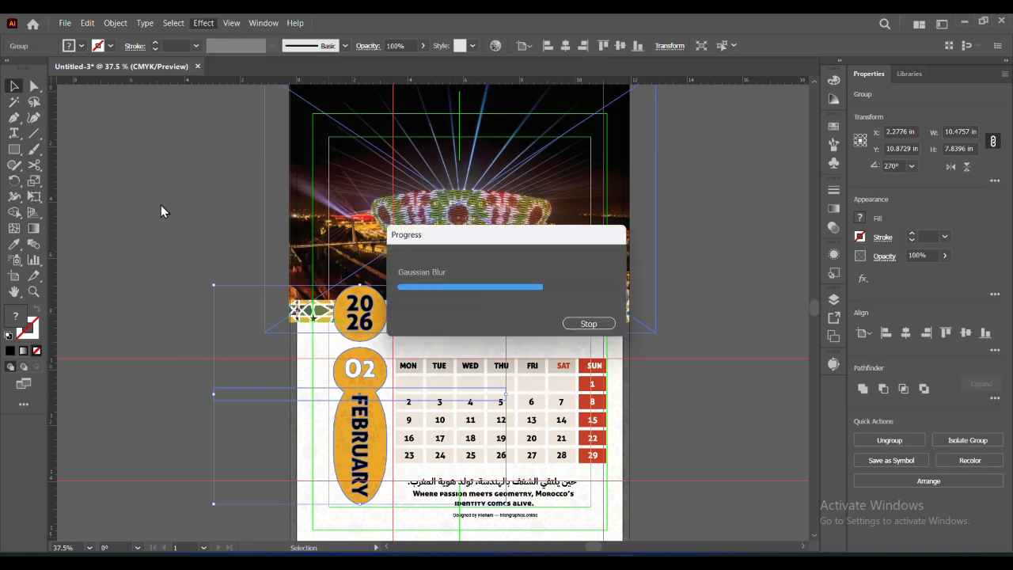
key("Return")
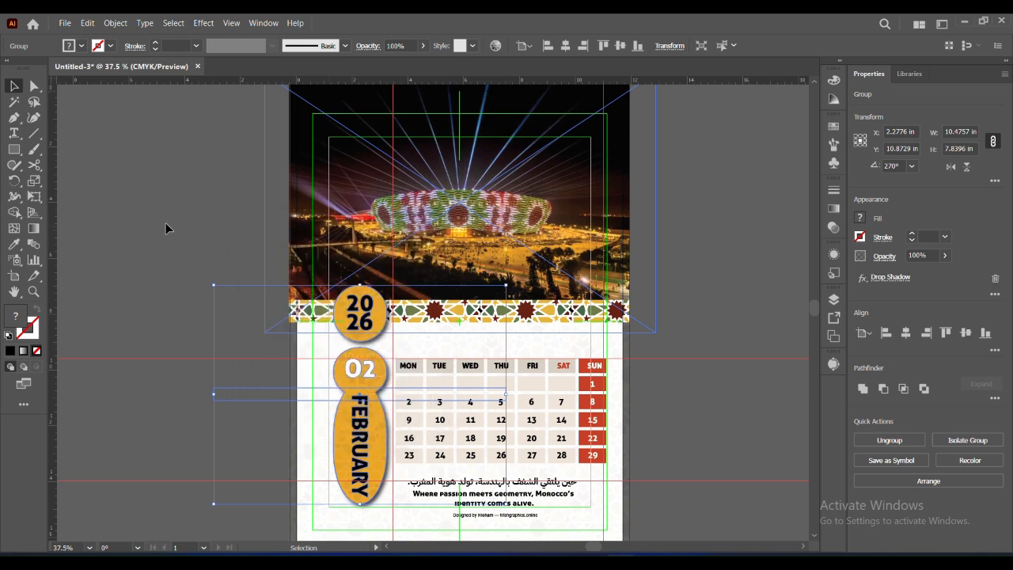
left_click(165, 223)
Draw a black rectangle about 11.69 × 16.47 in covering the page inside the bleed
scroll(815, 310, "down", 2)
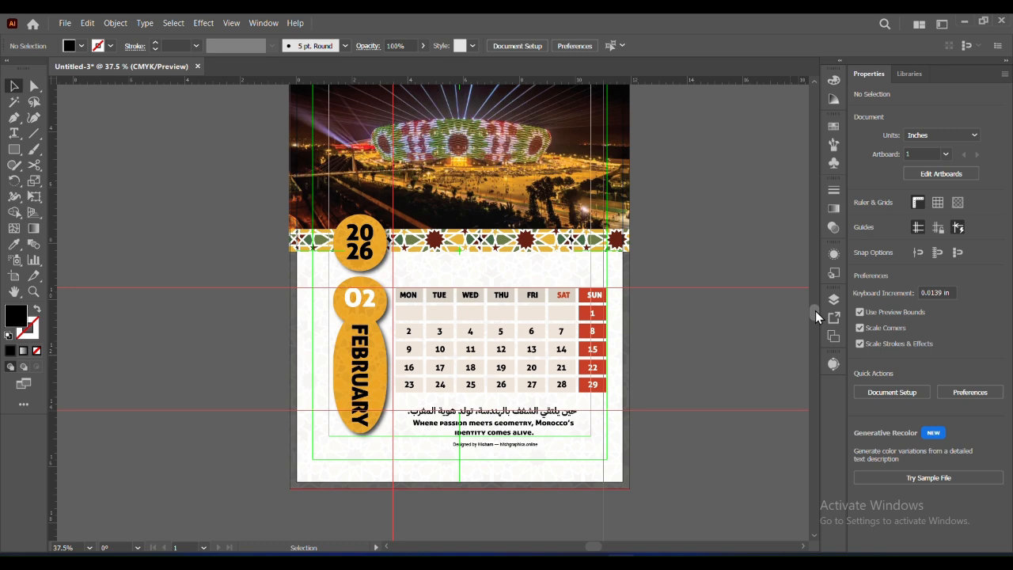
scroll(816, 310, "up", 2)
left_click(90, 547)
left_click(103, 536)
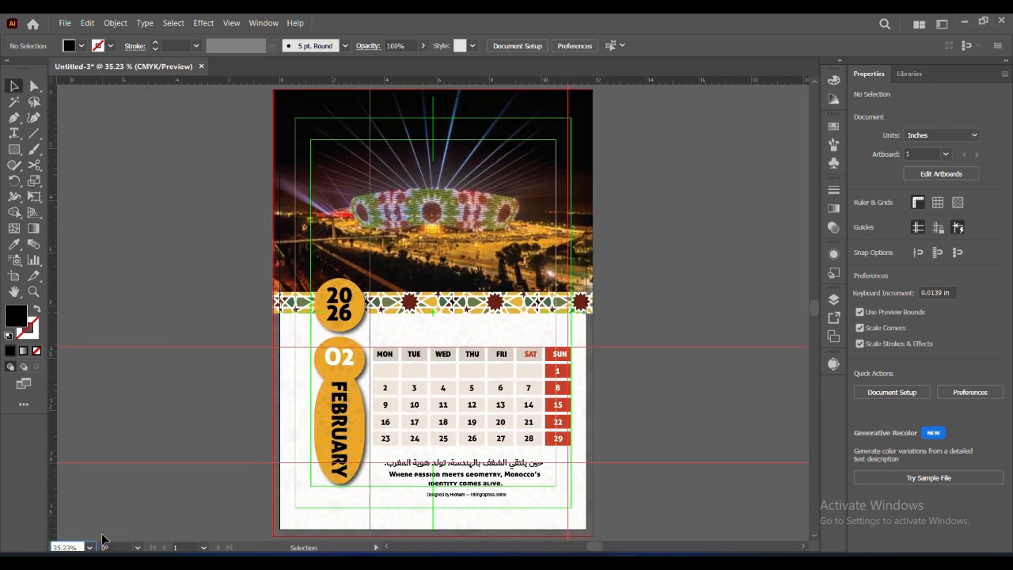
left_click(372, 534)
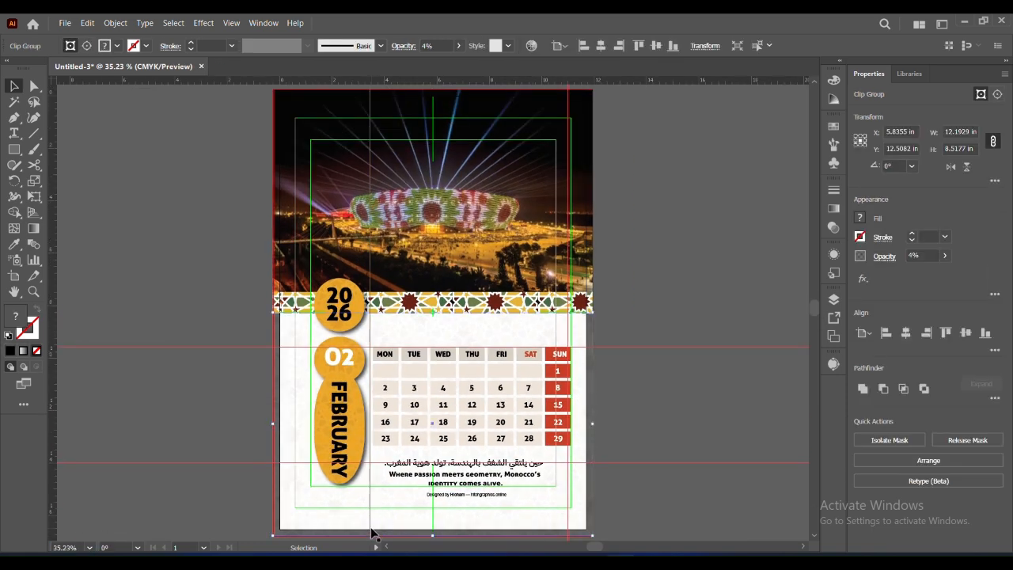
left_click(120, 267)
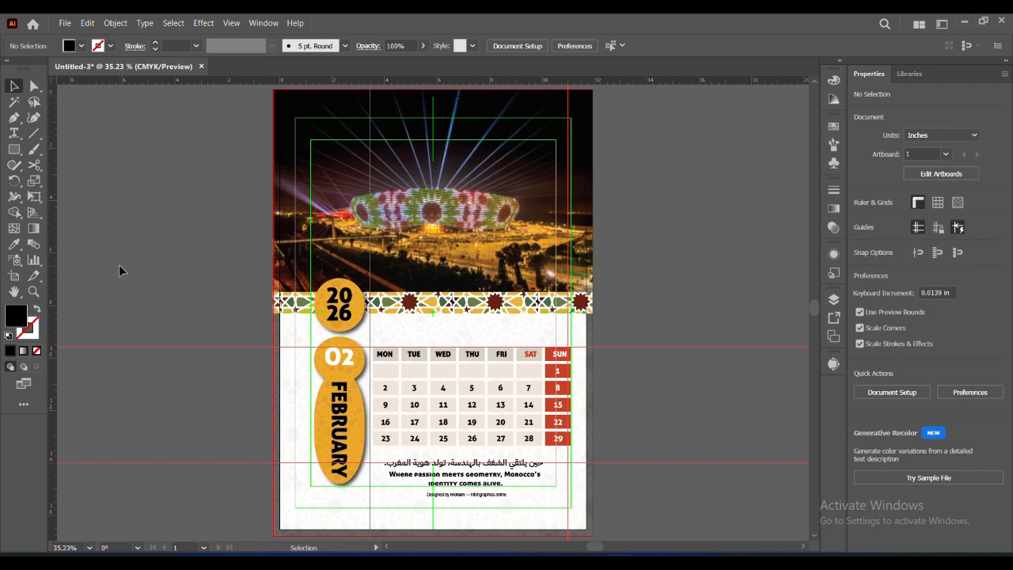
key("m")
left_click_drag(278, 526, 586, 99)
key("v")
left_click_drag(433, 530, 432, 531)
mouse_move(433, 102)
left_mouse_down()
mouse_move(433, 112)
mouse_move(433, 97)
left_mouse_up()
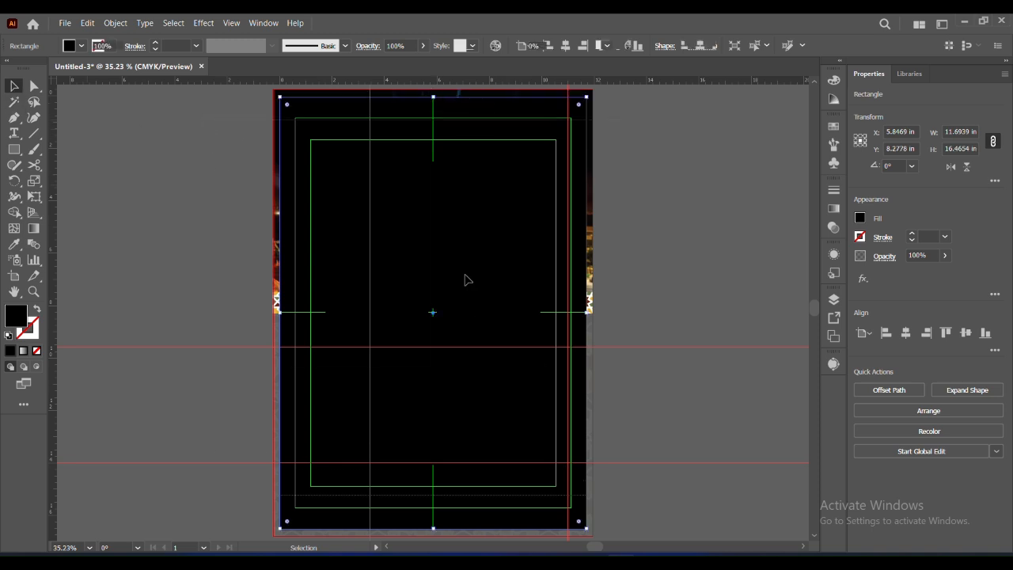
Try to clip all the page artwork to the black page rectangle, and undo the clipping
key("ctrl+a")
right_click(463, 431)
left_click(672, 356)
key("ctrl+y")
left_click(673, 355)
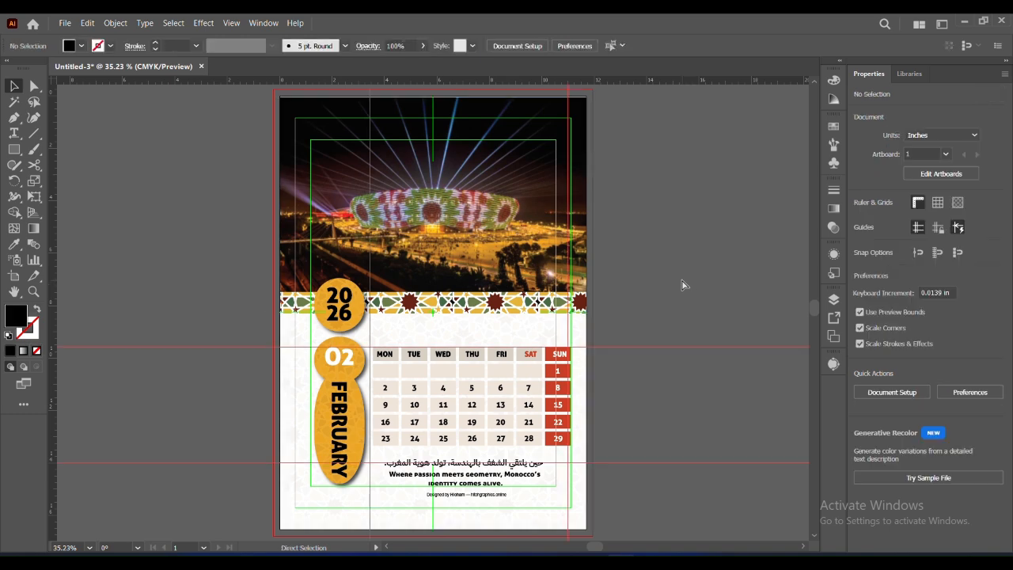
key("ctrl+z")
left_click(682, 266)
Extend the black rectangle upward to a height of about 16.51 in and clip all the page artwork to it
left_click(478, 257)
left_click_drag(433, 97, 434, 95)
left_click_drag(244, 96, 616, 503)
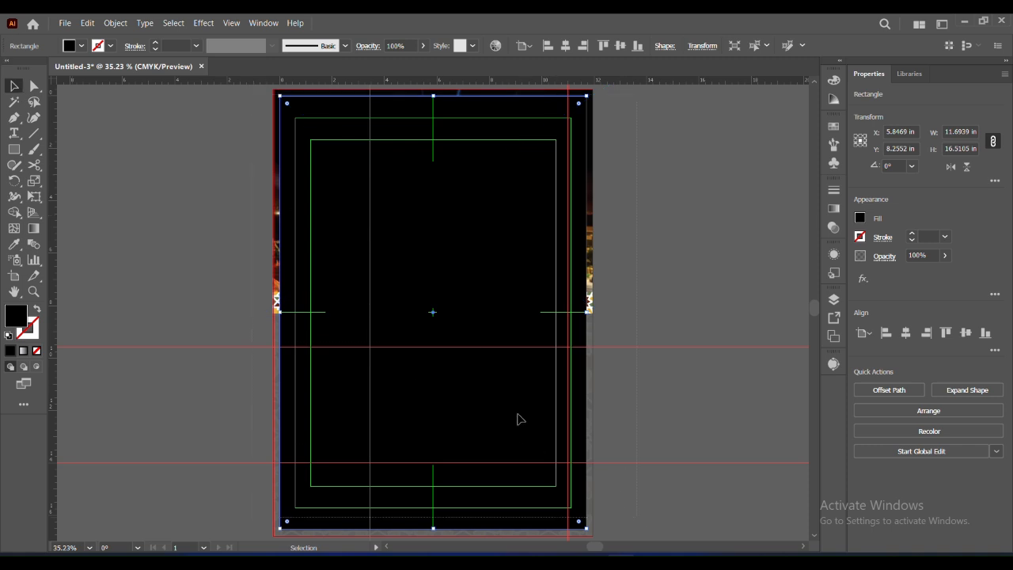
right_click(467, 386)
key("Escape")
key("ctrl+y")
left_click(671, 299)
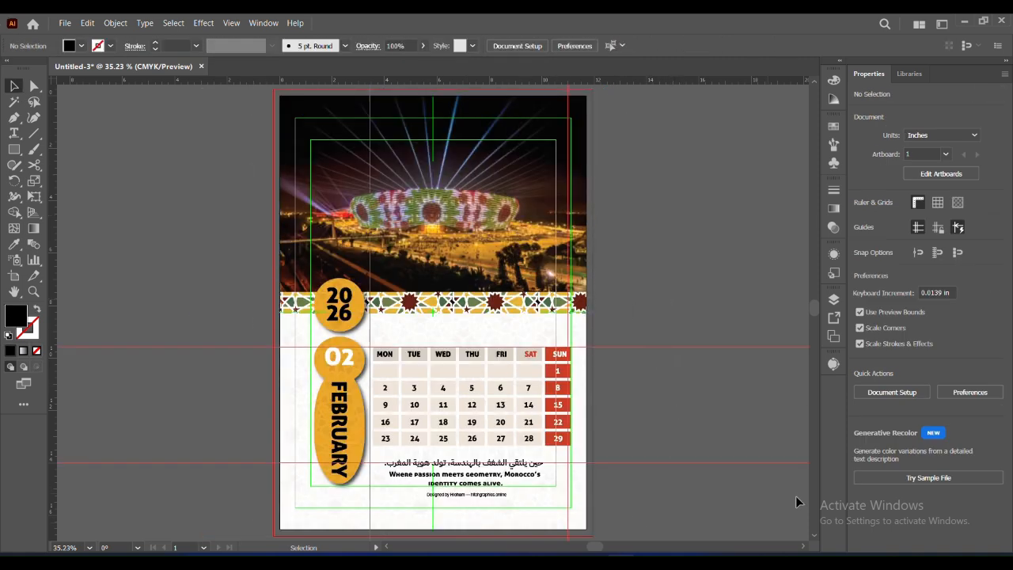
key("z")
left_click_drag(436, 285, 788, 335)
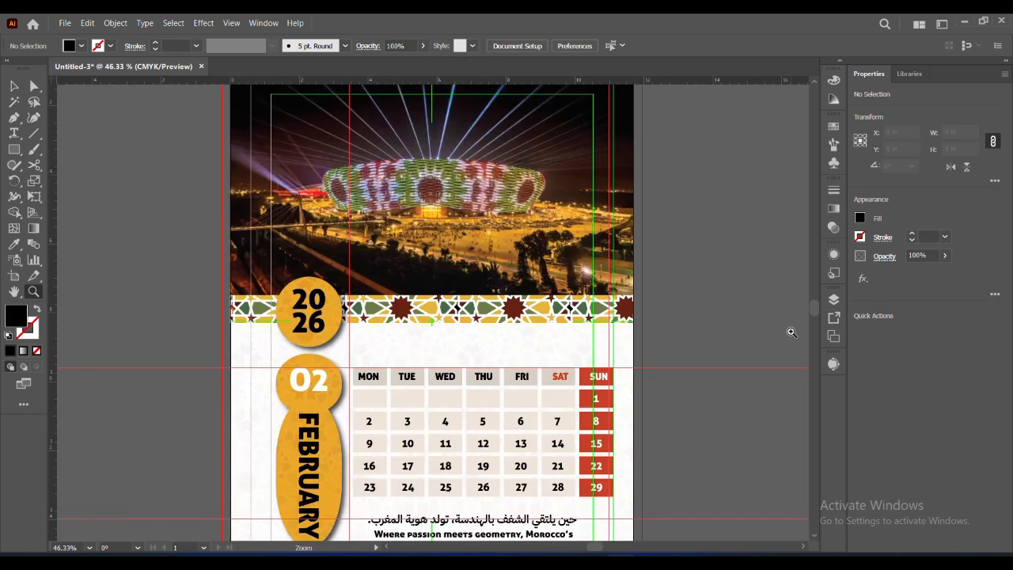